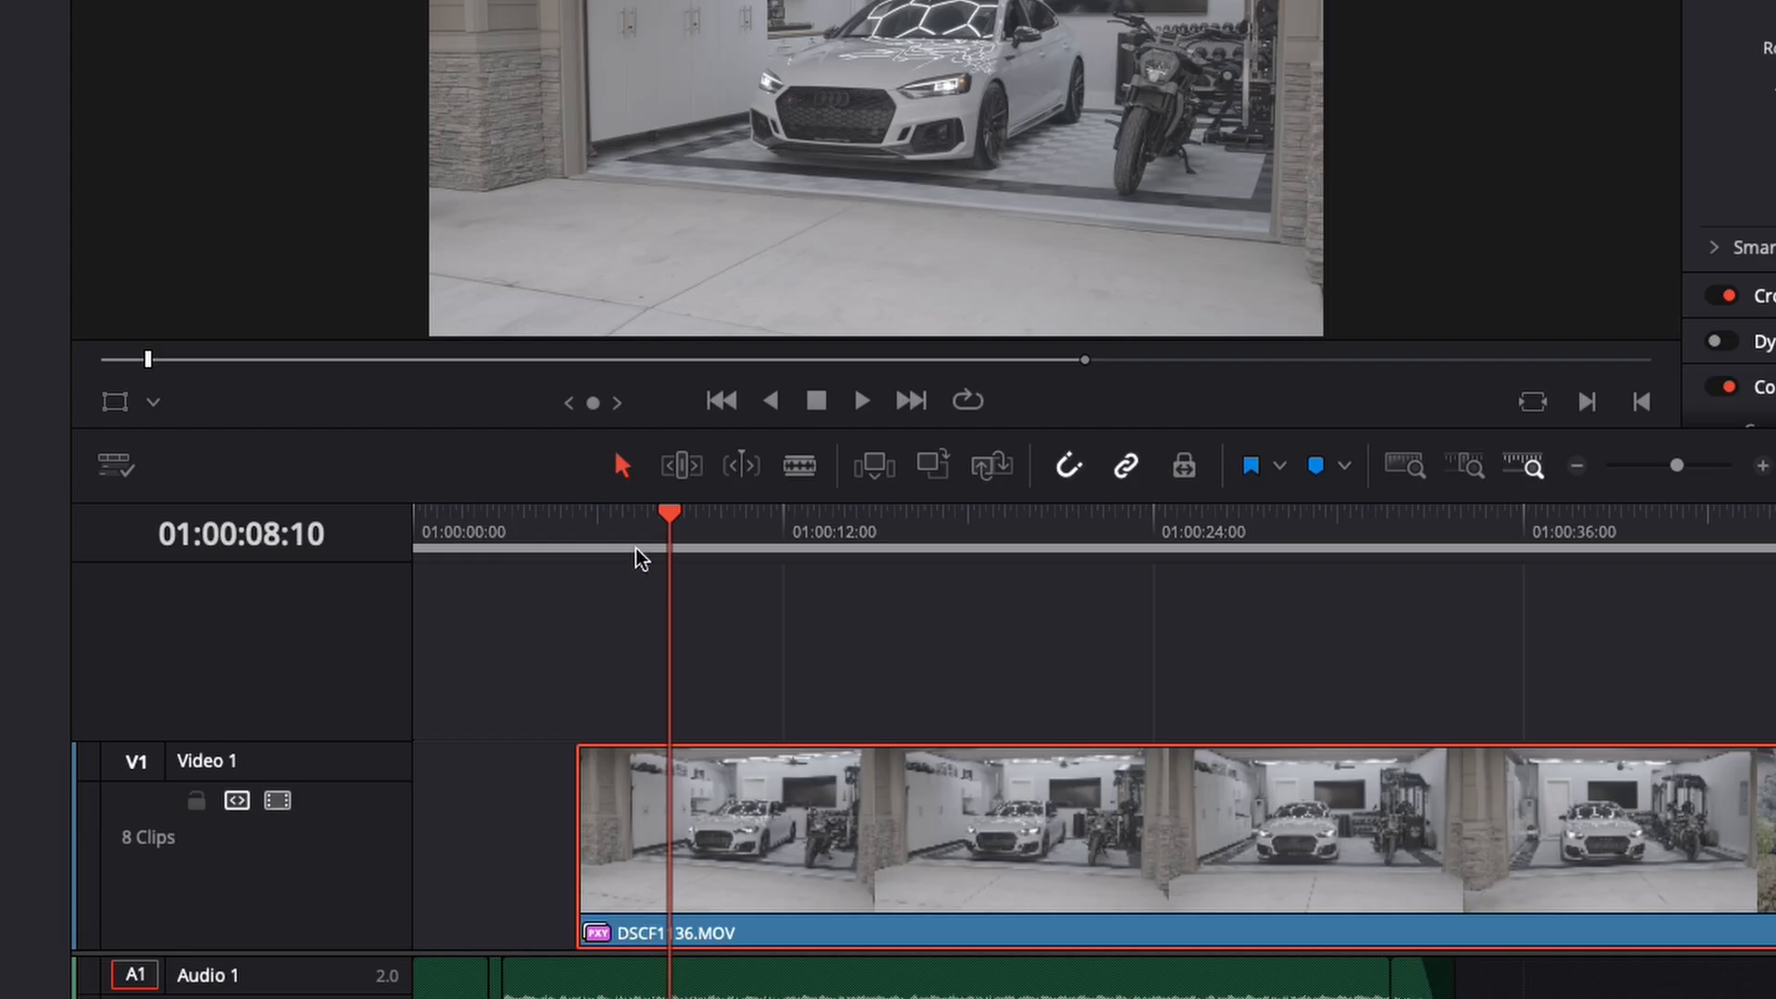
# Trim the start of the DSCF1136.MOV clip at about 01:00:08:24 and its end at about 01:00:40:23.
pyautogui.moveTo(733, 520); pyautogui.dragTo(697, 522)
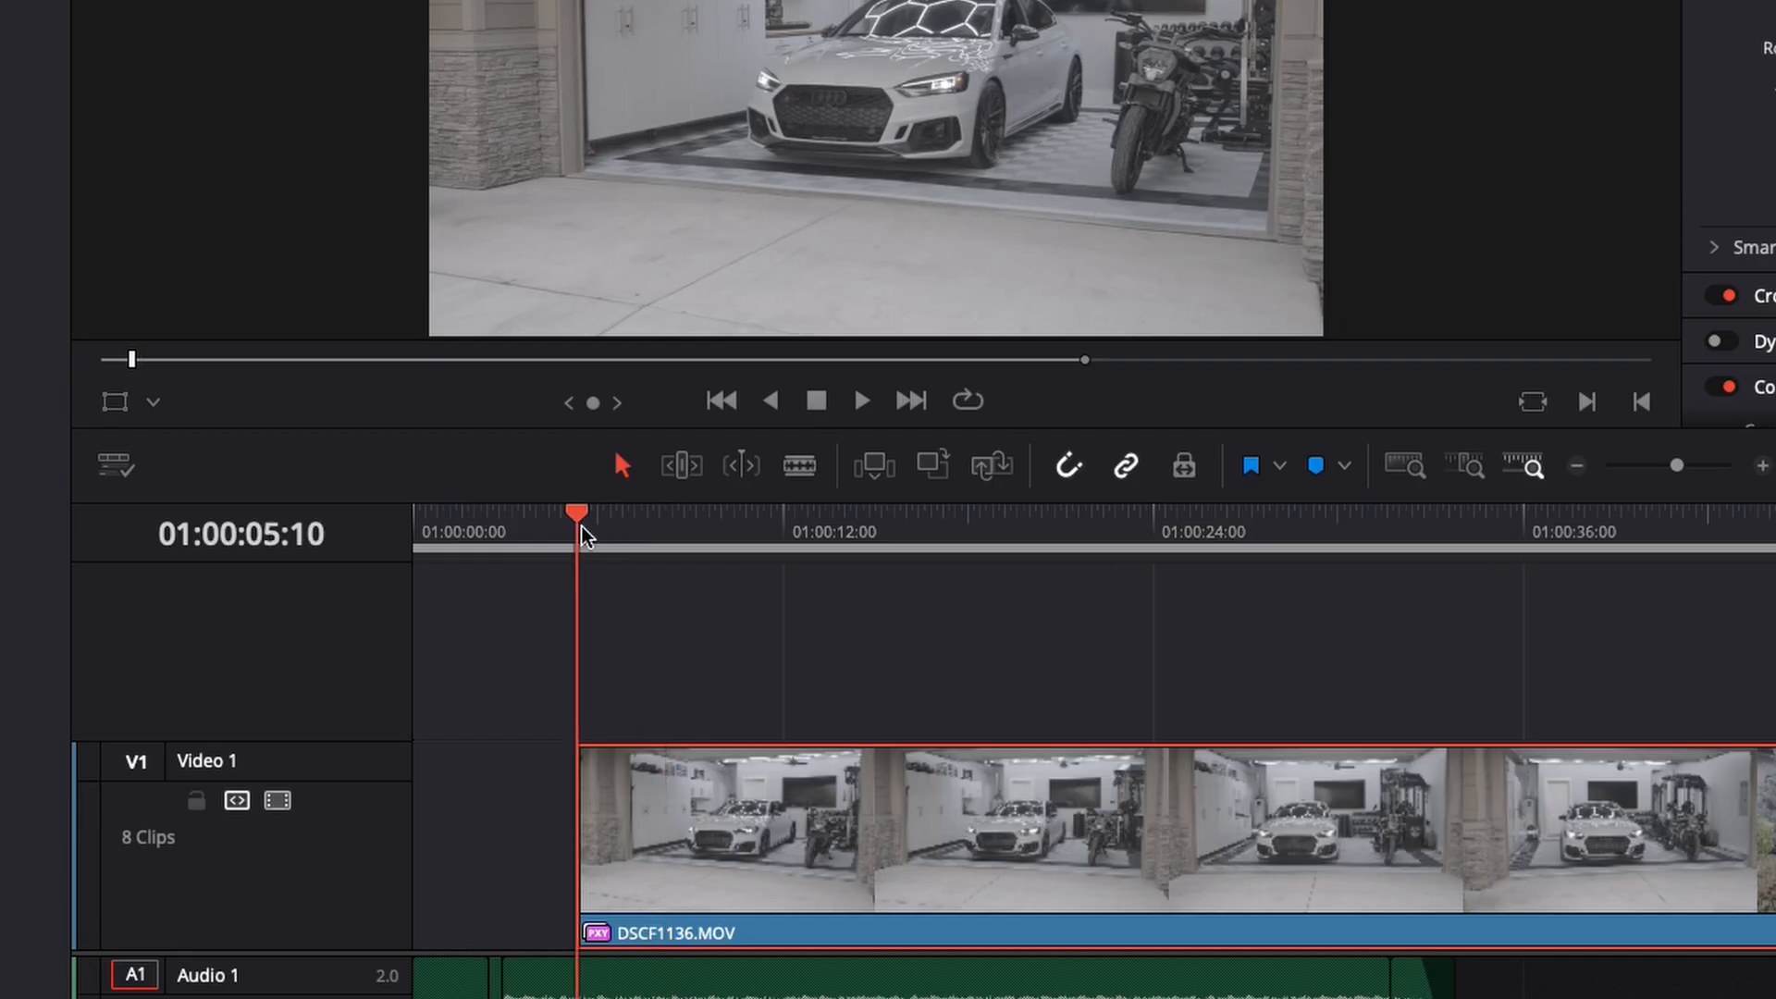
pyautogui.moveTo(583, 535); pyautogui.dragTo(685, 548)
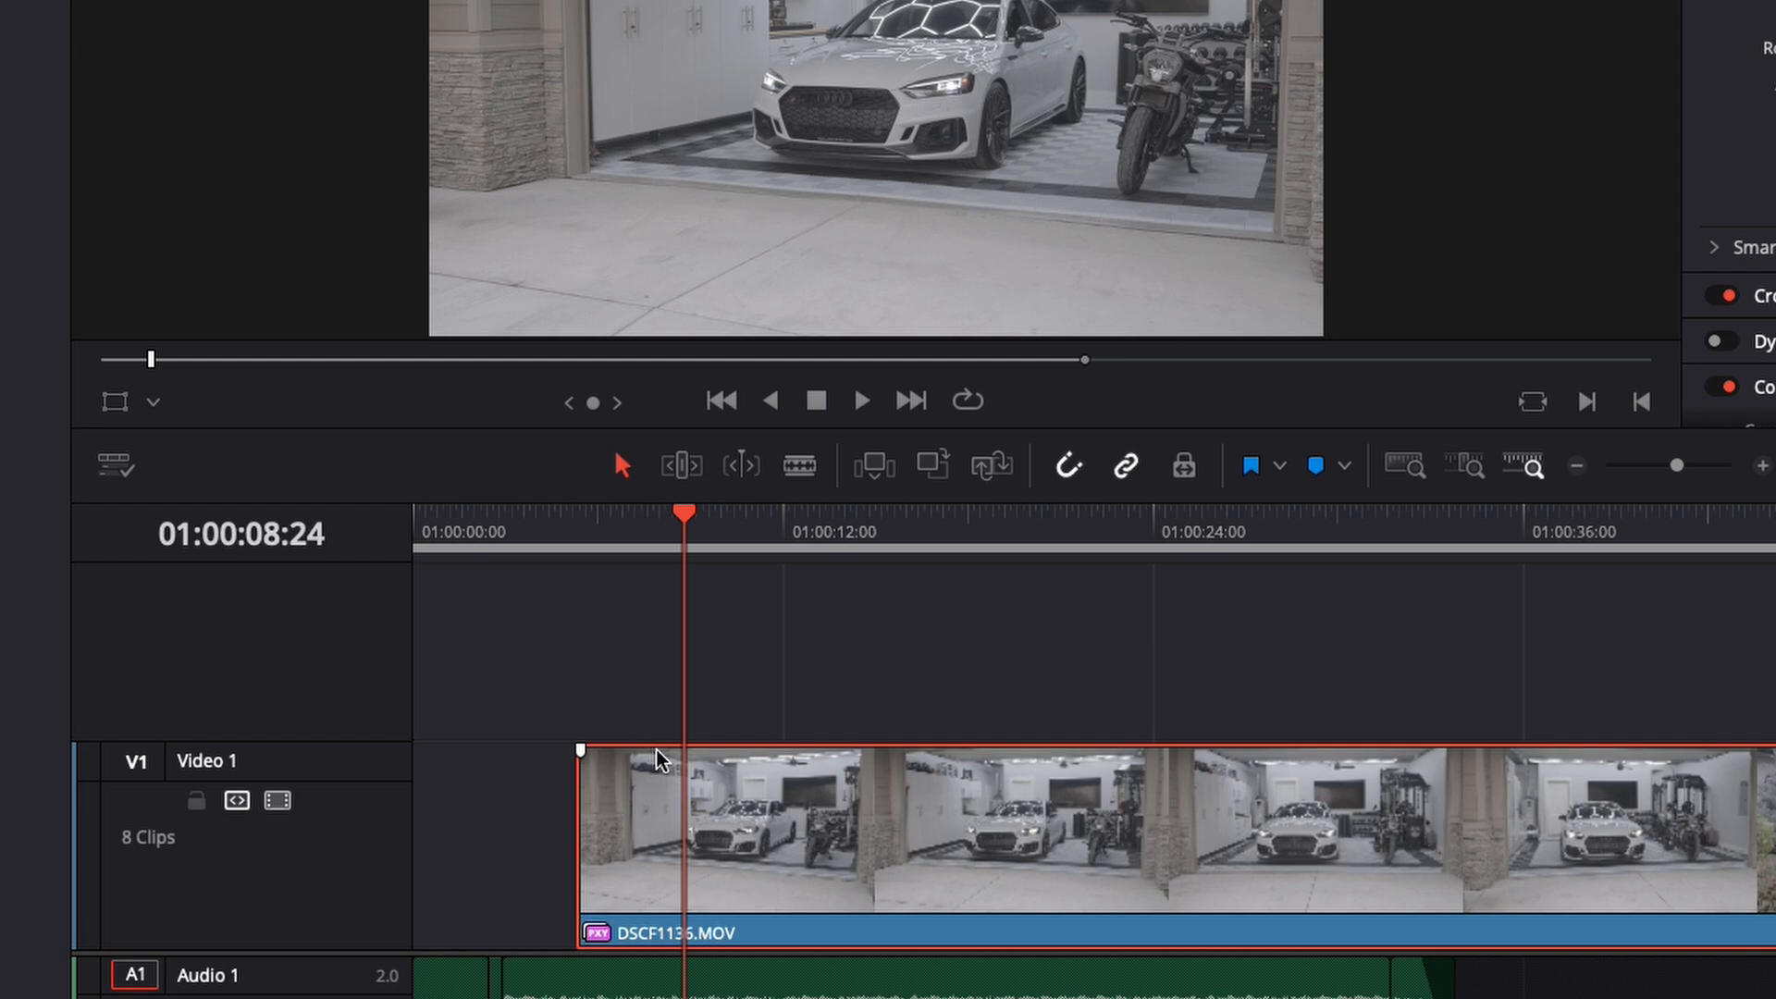
pyautogui.press('super+shift+bracketleft')
pyautogui.moveTo(585, 516); pyautogui.dragTo(1667, 610)
pyautogui.press('super+shift+bracketright')
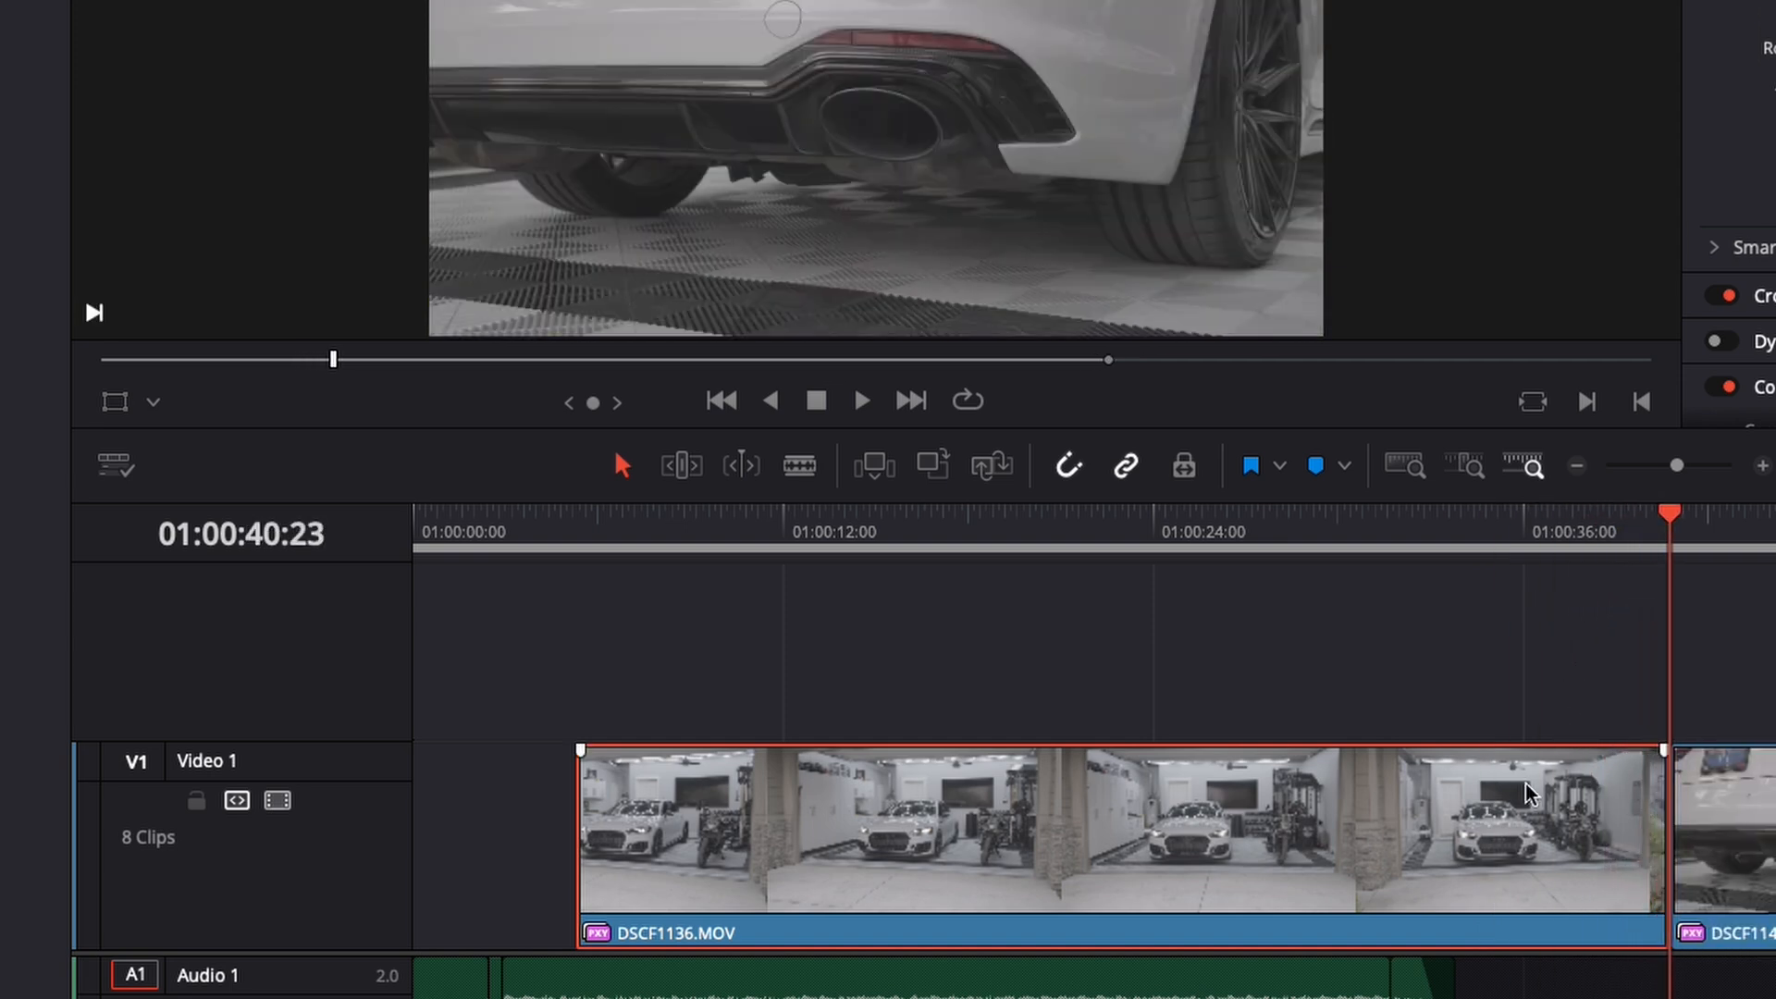
# Add a Planar Tracker to the trimmed clip on the Fusion page and set its motion type to Translation.
pyautogui.moveTo(1030, 514); pyautogui.dragTo(695, 541)
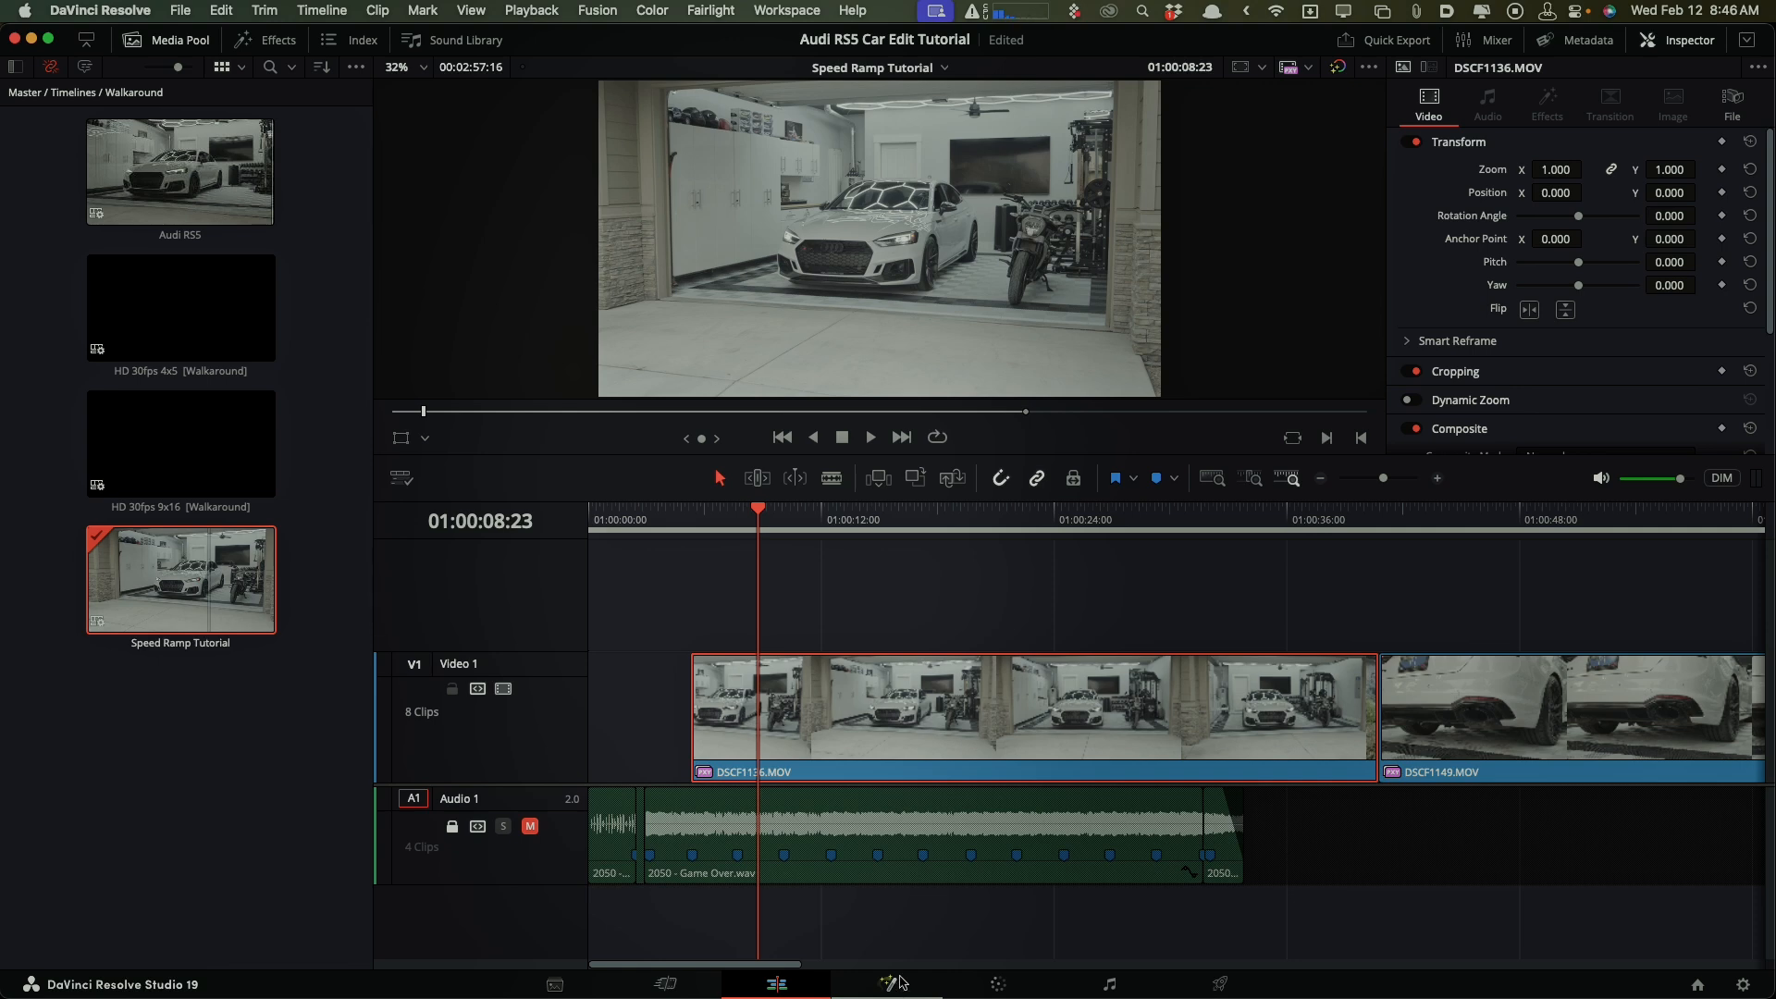
pyautogui.click(890, 984)
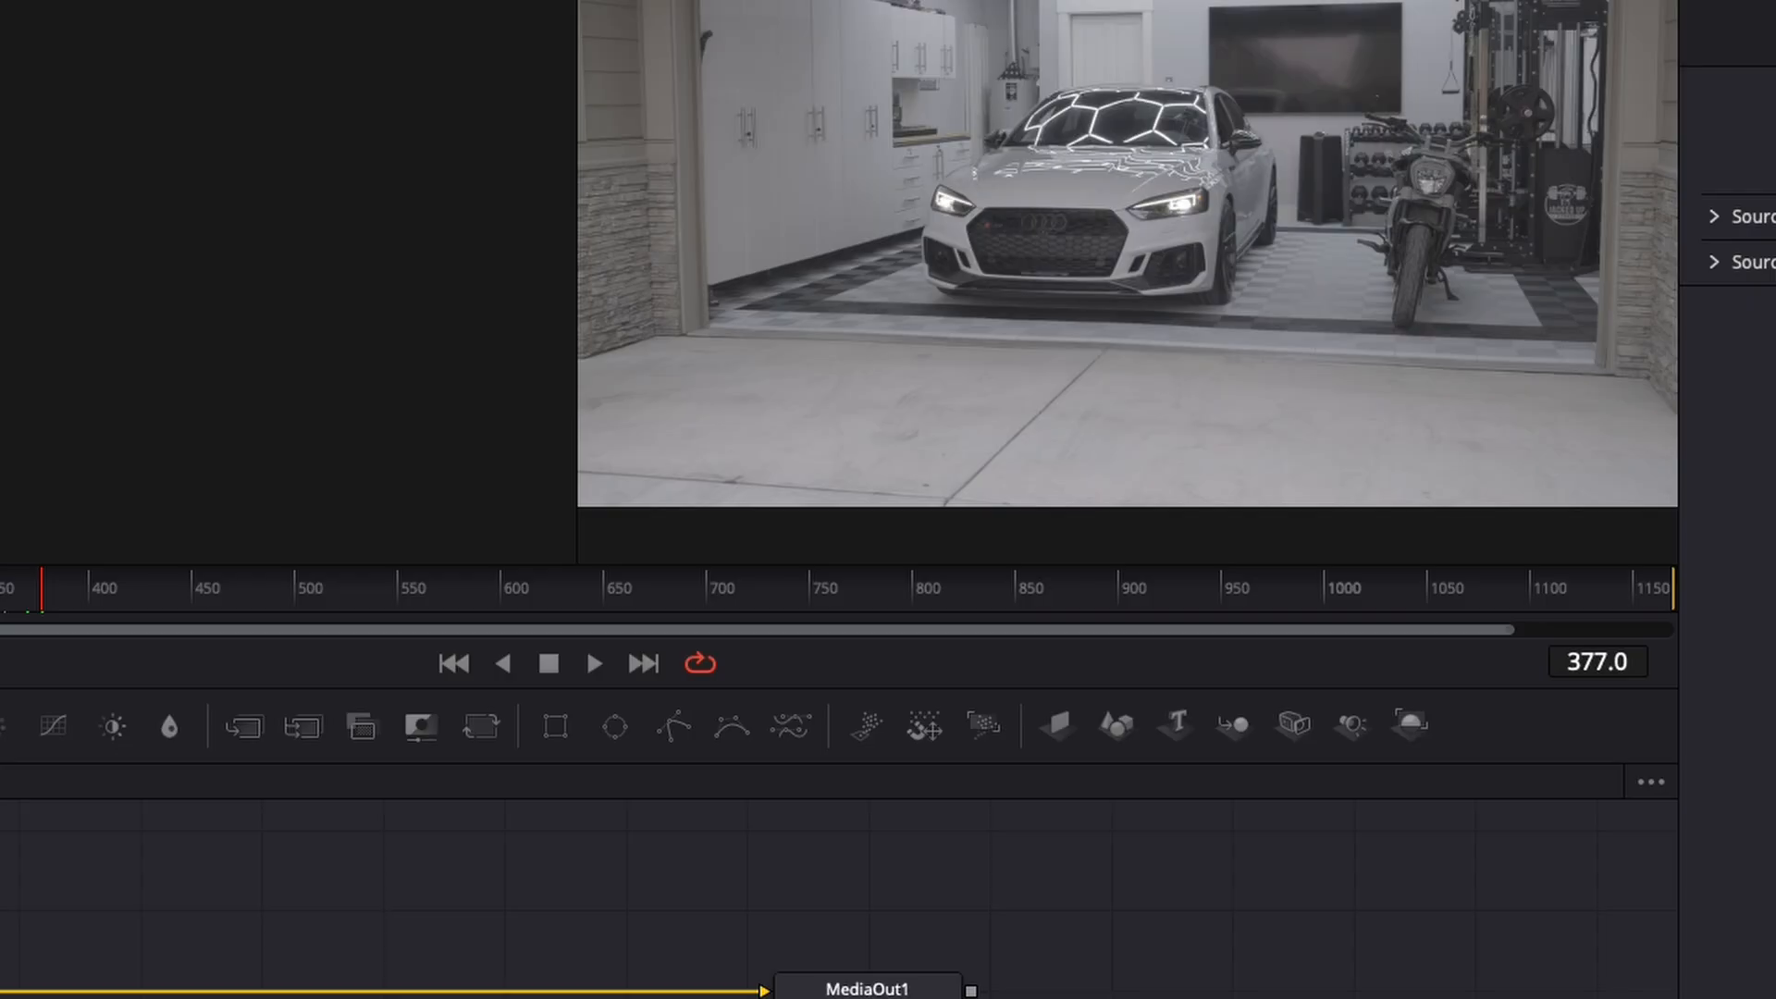
pyautogui.hotkey('shift', 'space')
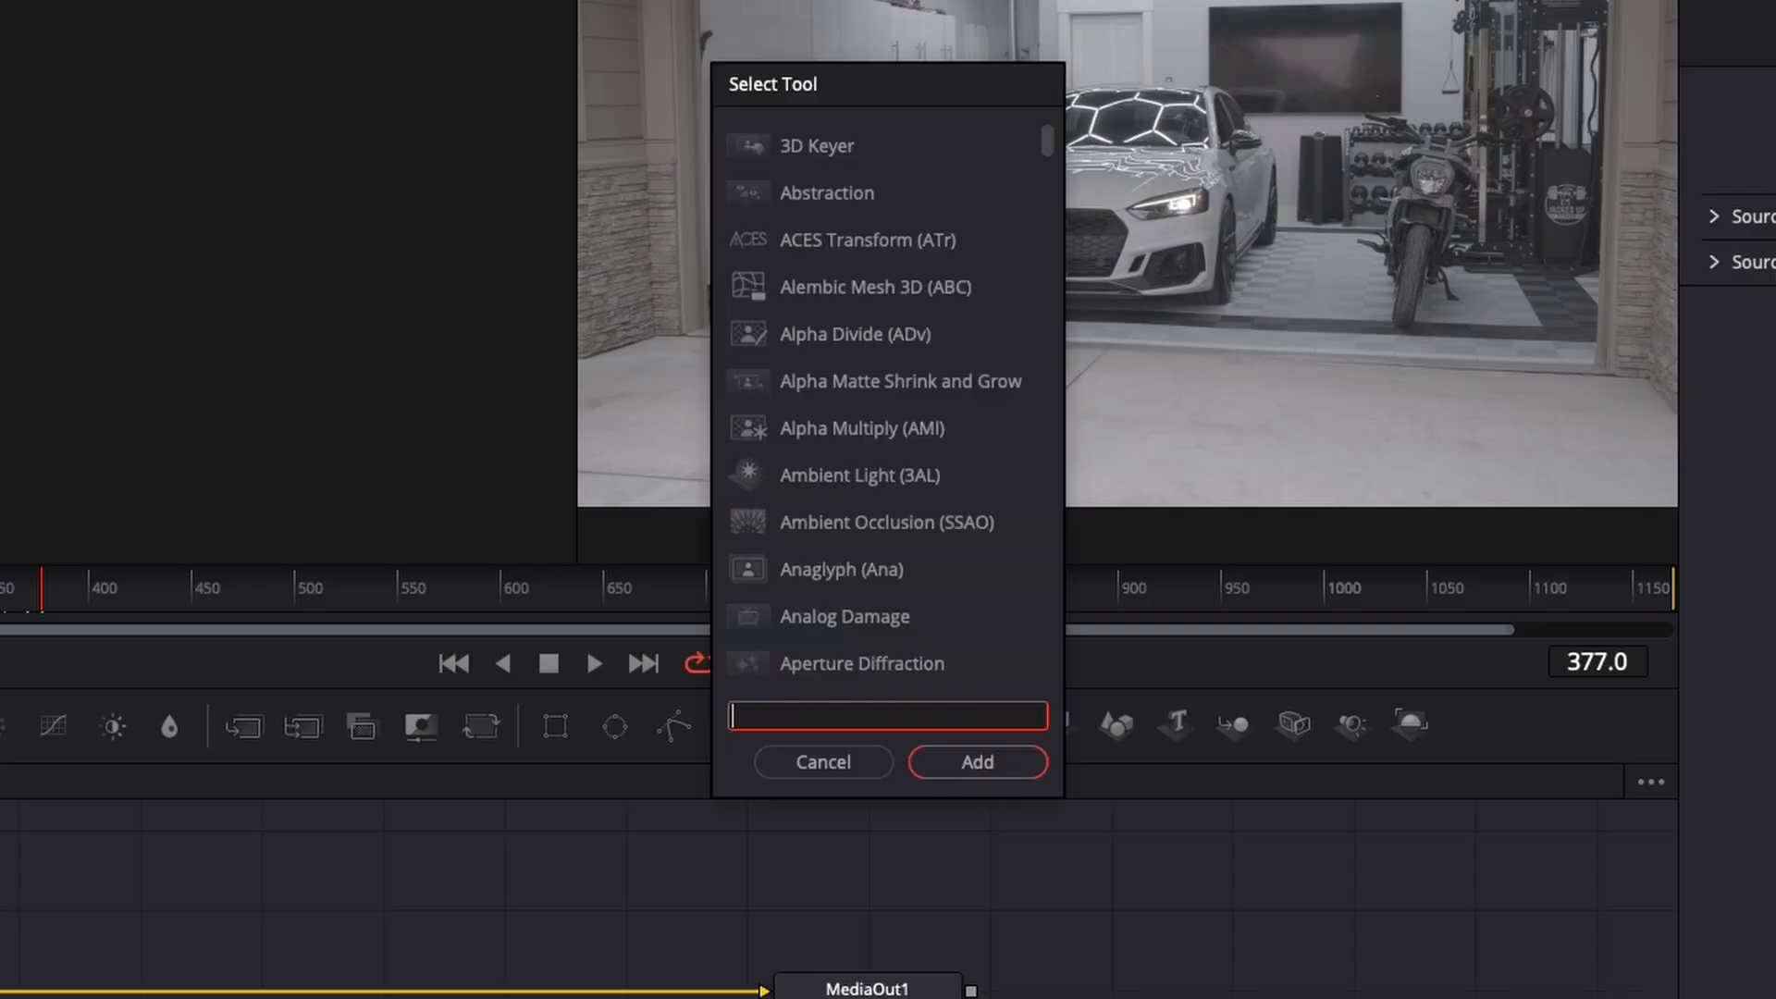
pyautogui.write('plan')
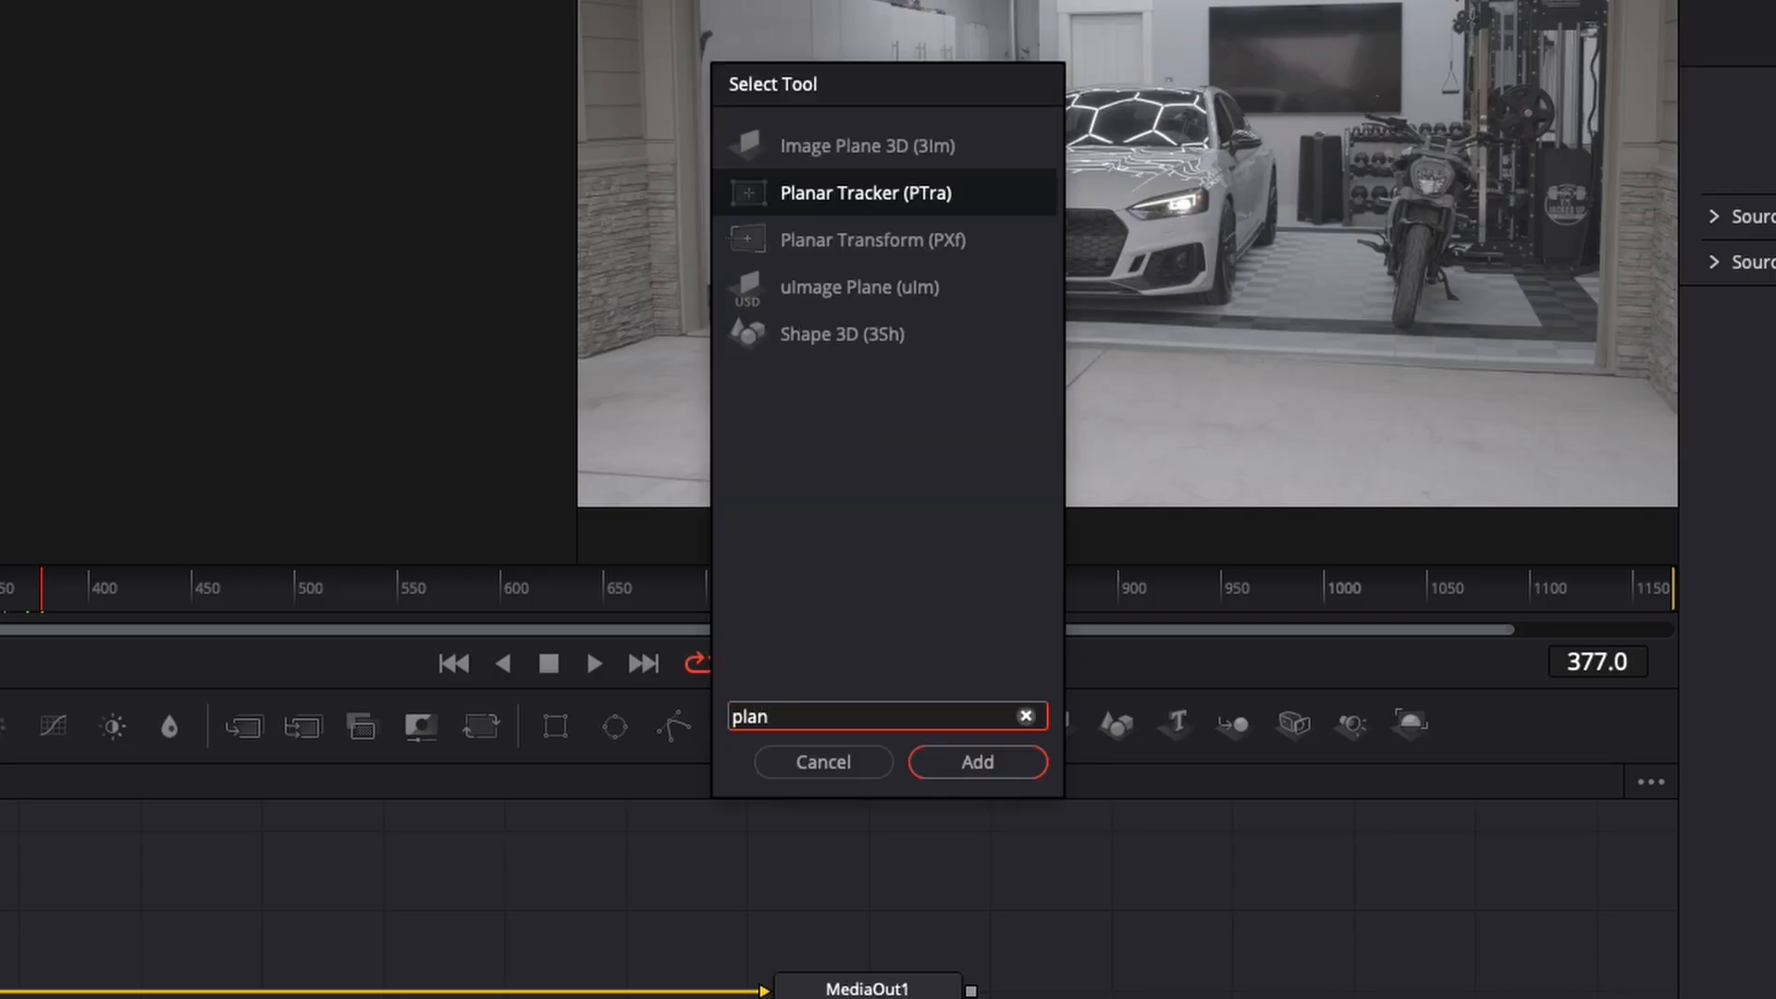
pyautogui.press('Return')
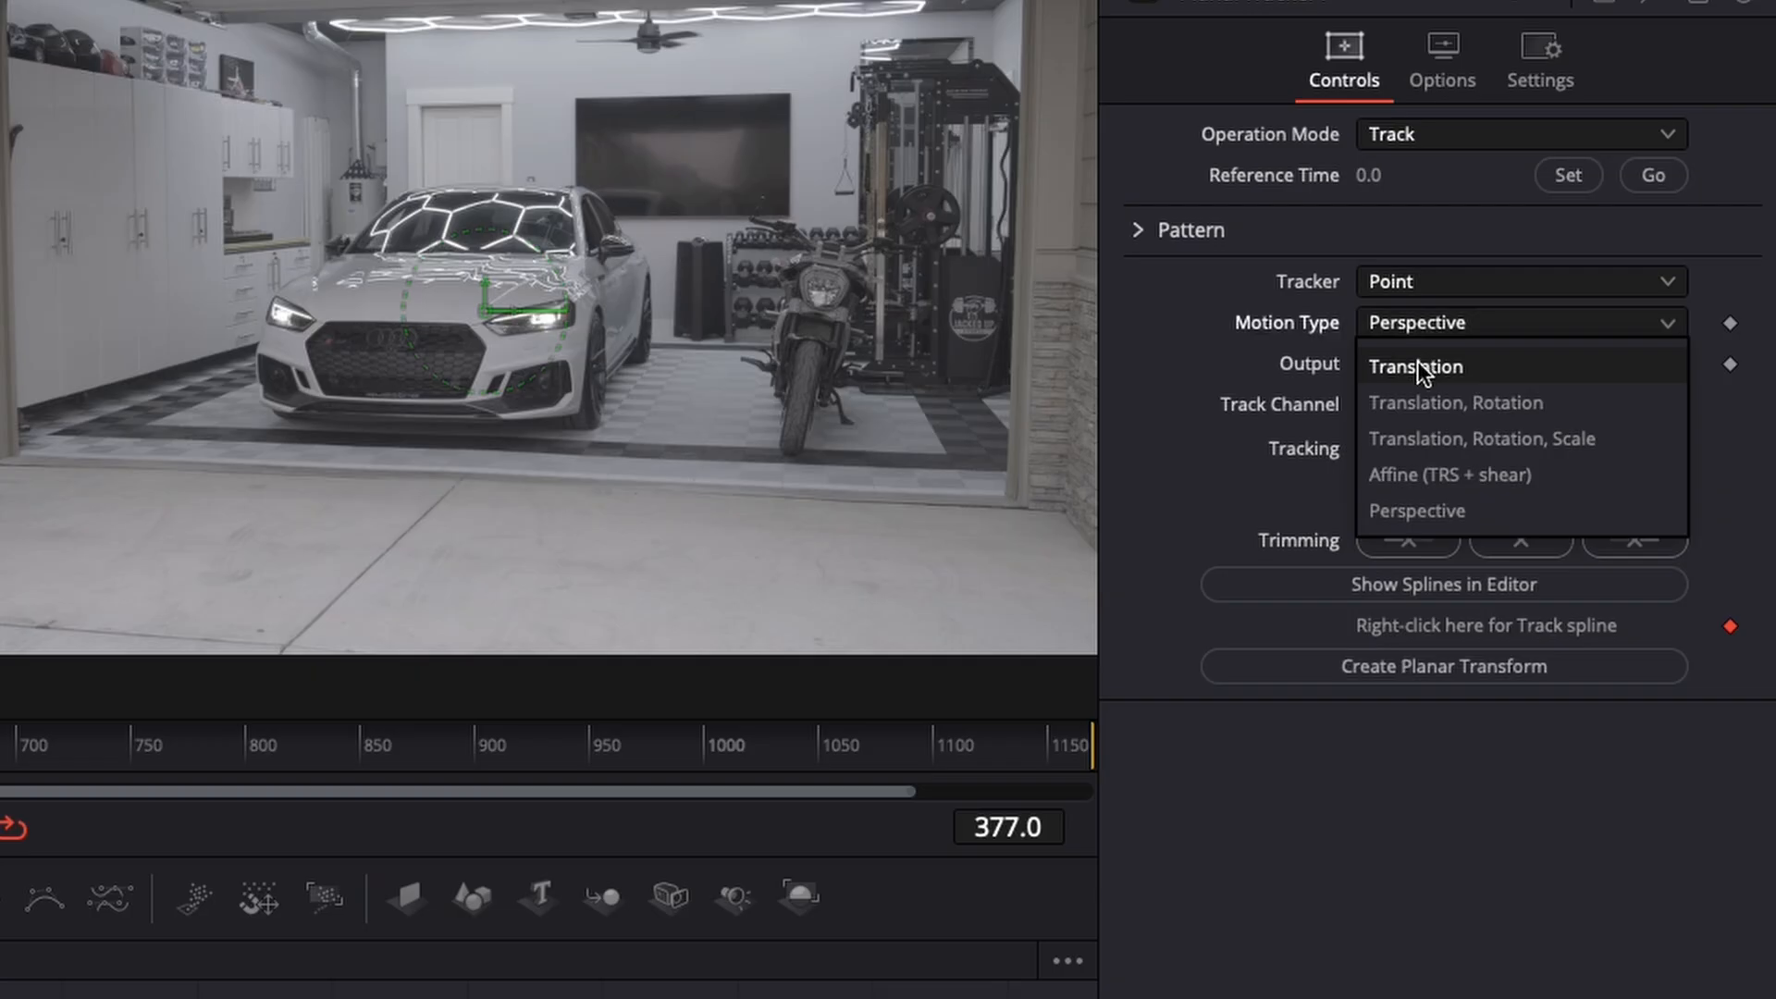
pyautogui.click(1418, 361)
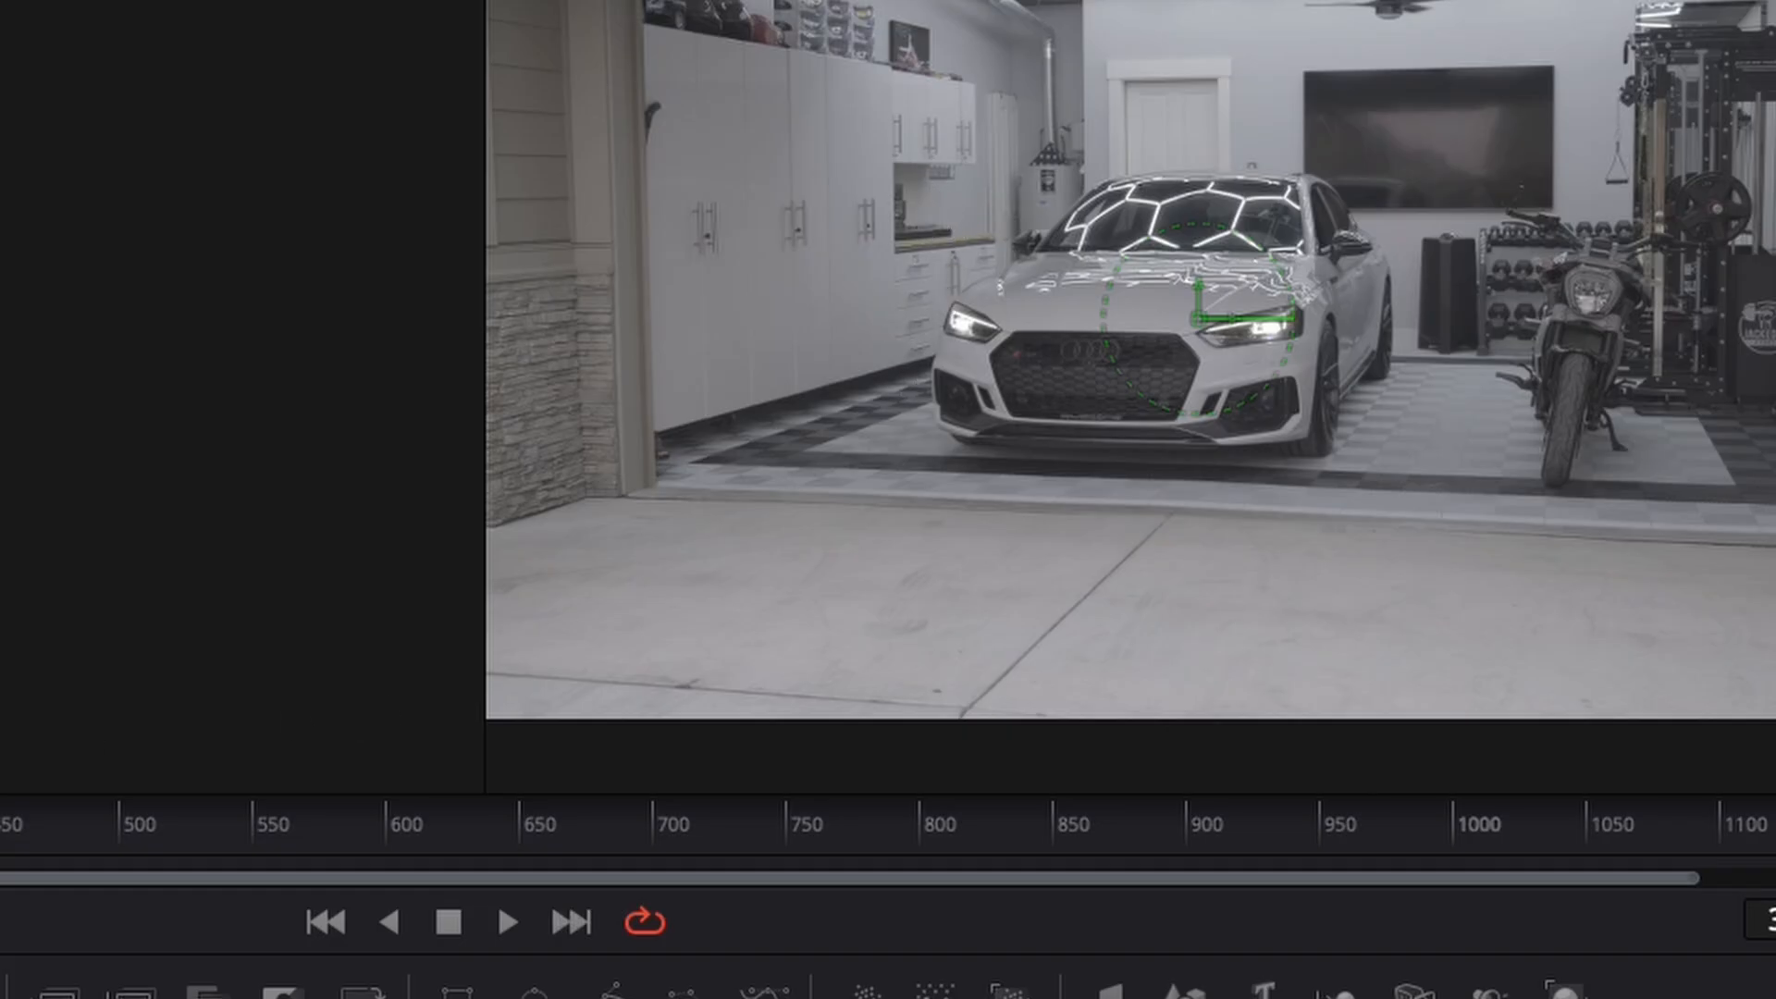
# Draw a closed four-point tracking shape around the front of the car at frame 638 and straighten its lower edge.
pyautogui.click(919, 267)
pyautogui.click(913, 495)
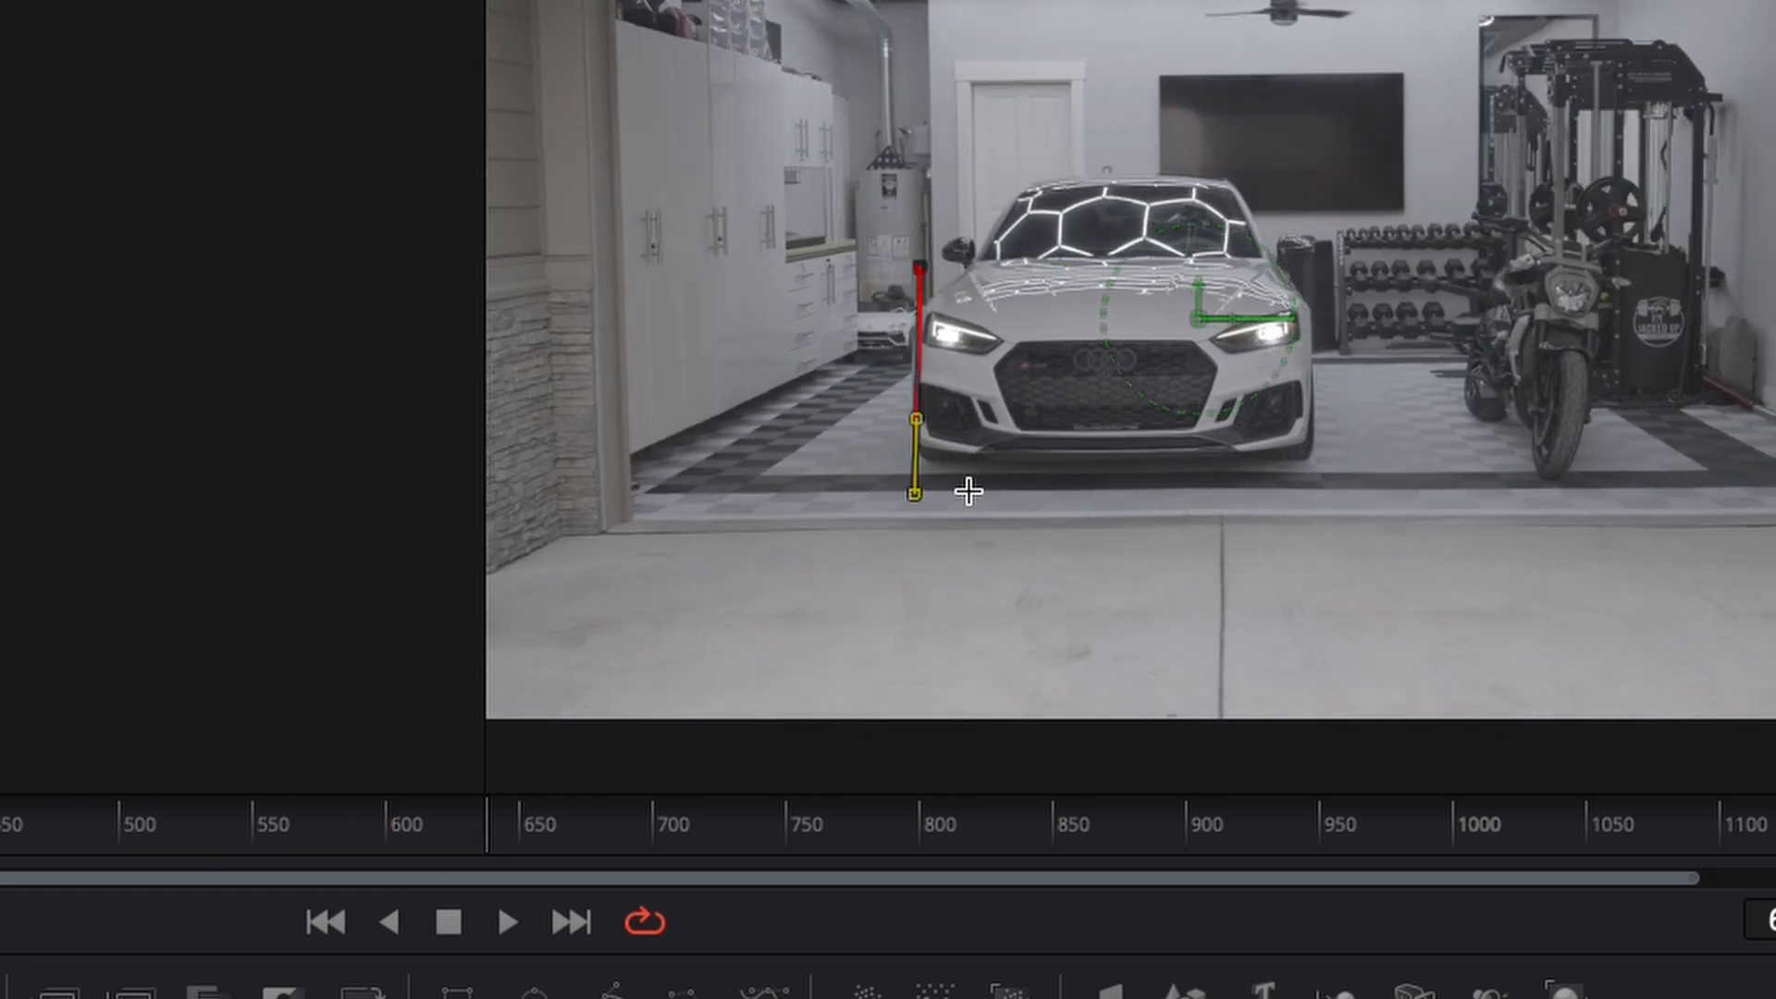
pyautogui.click(1307, 465)
pyautogui.click(1306, 280)
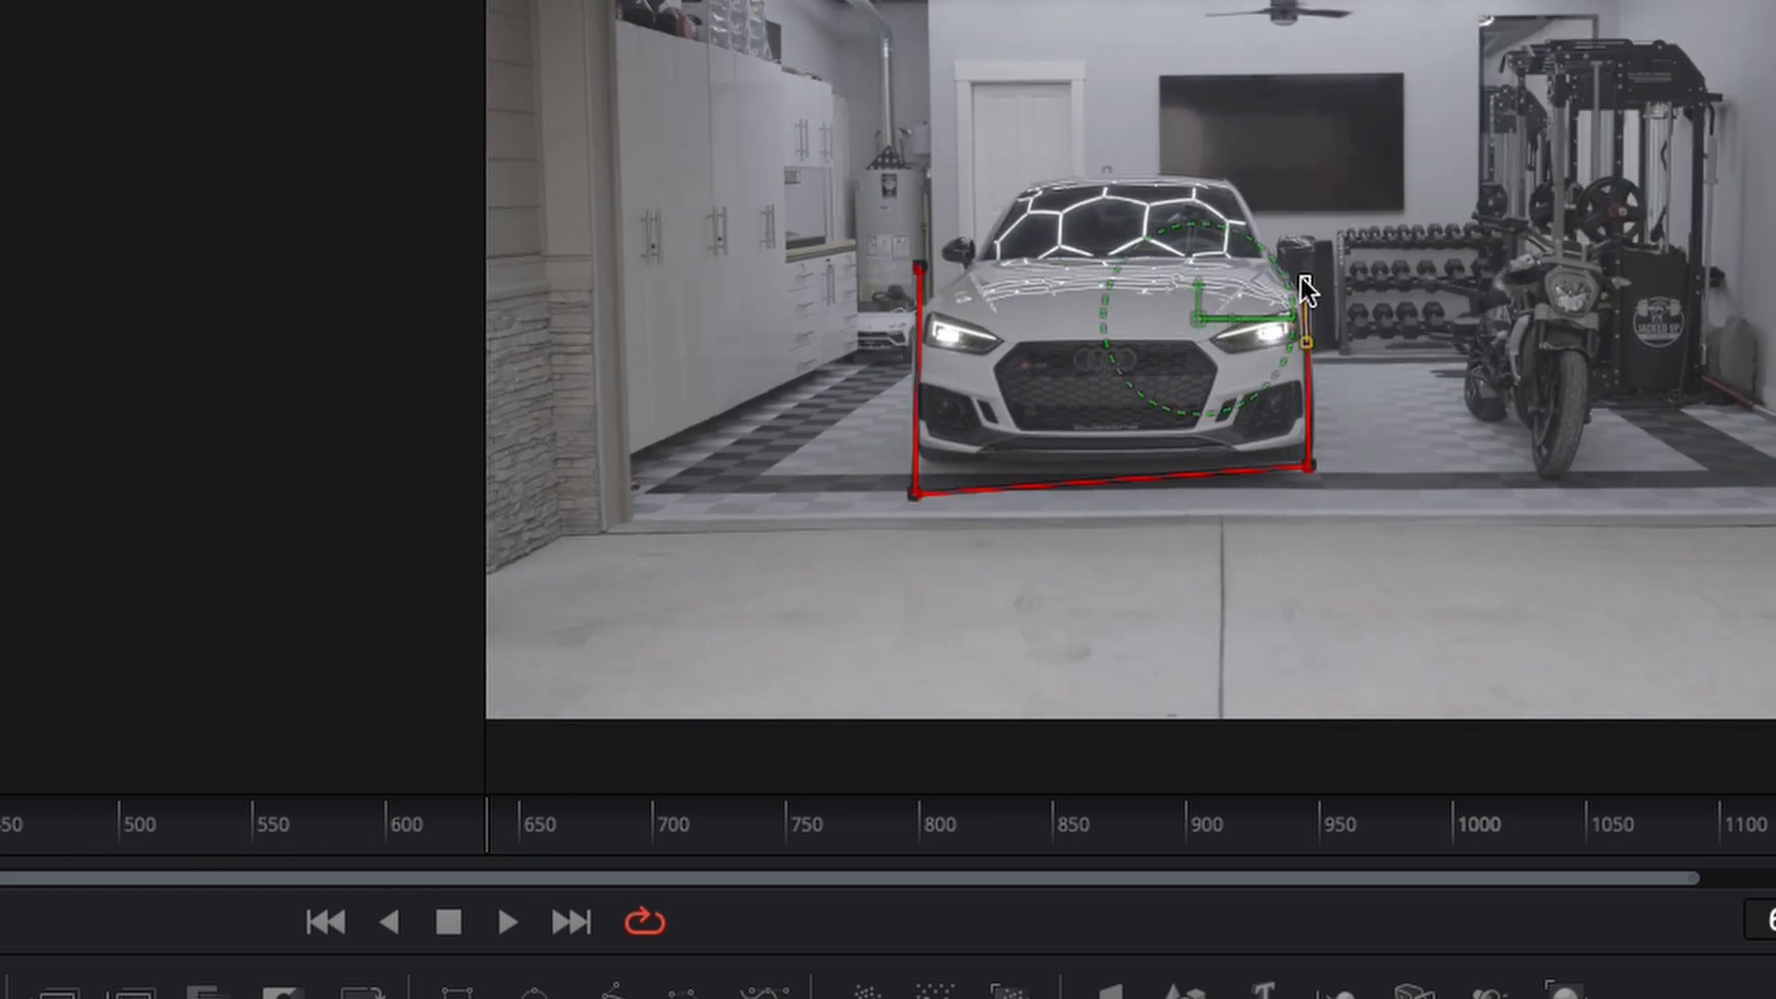
pyautogui.click(924, 269)
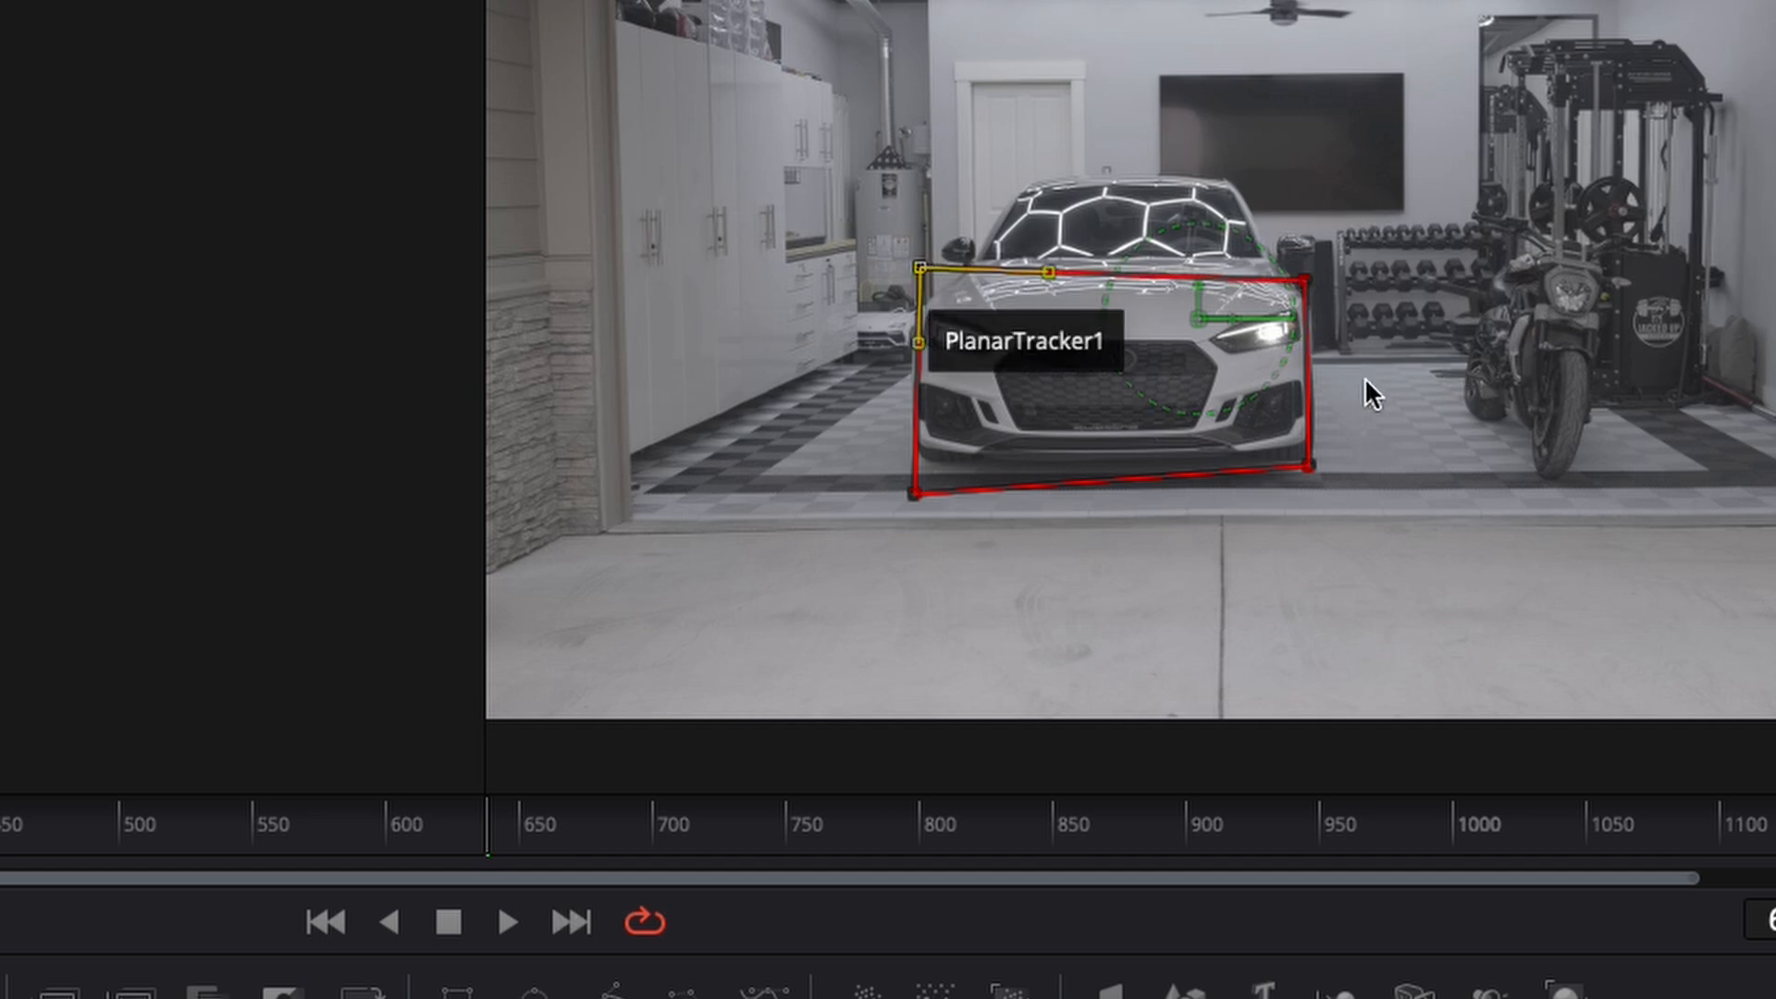
pyautogui.moveTo(1309, 465); pyautogui.dragTo(1307, 492)
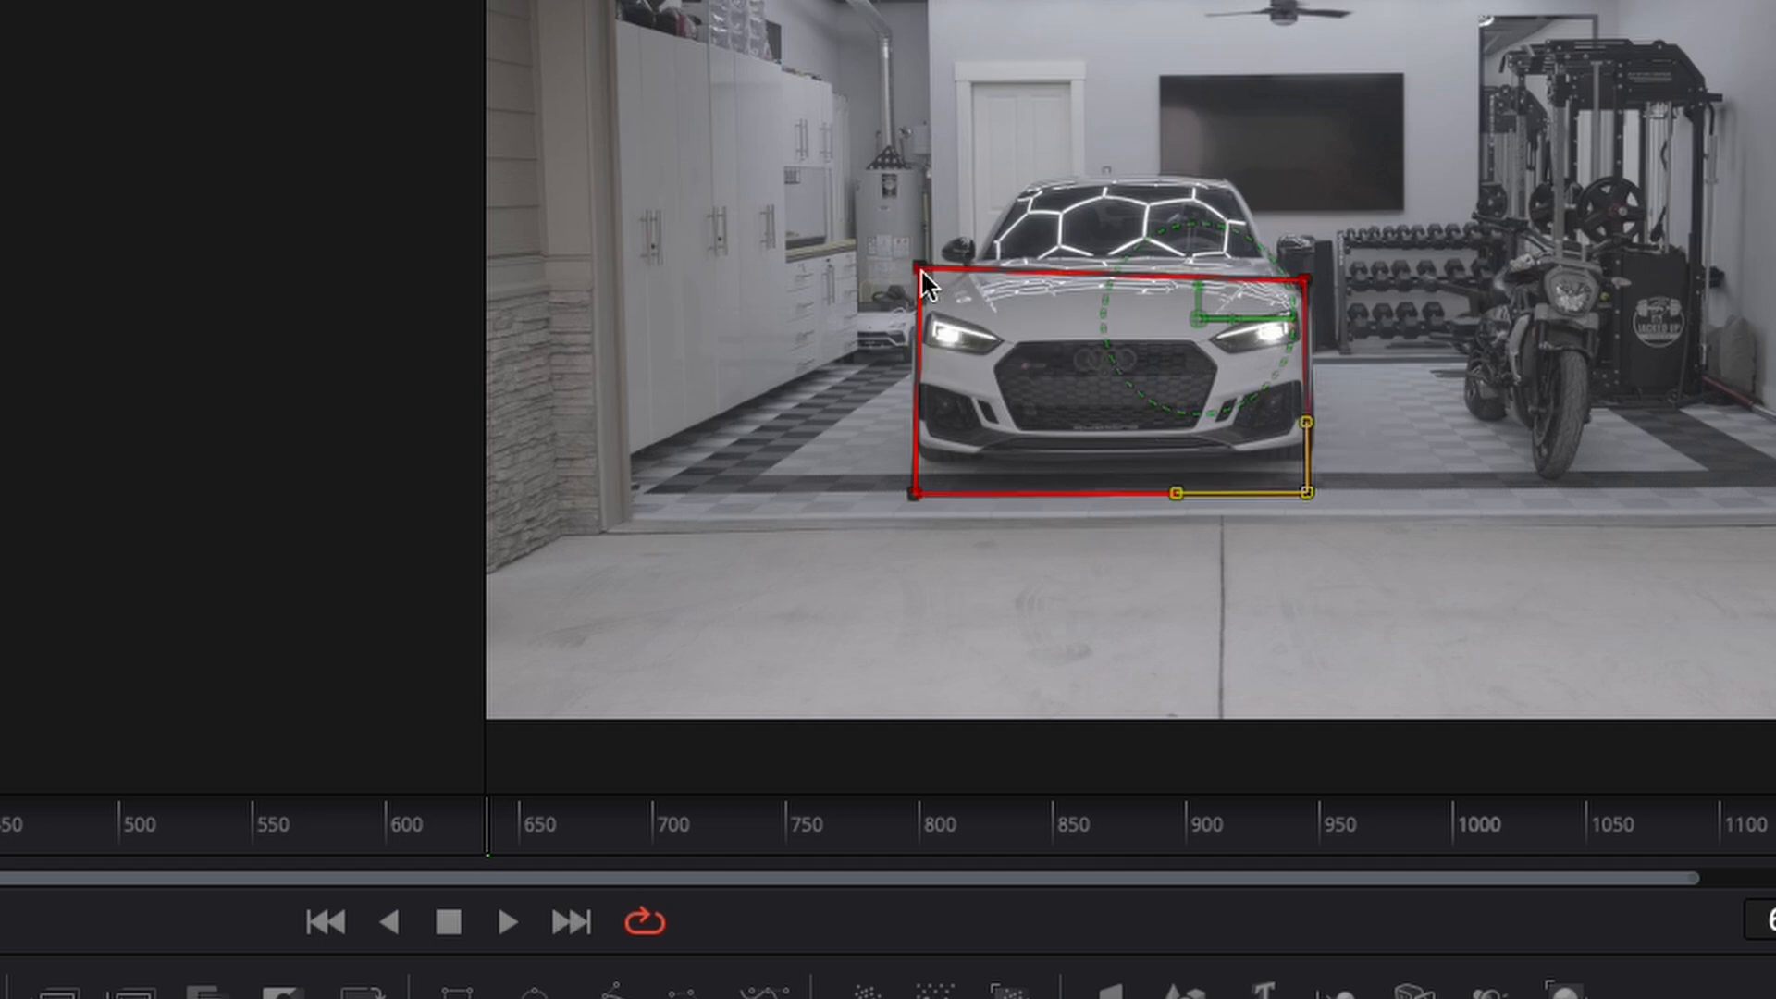
pyautogui.click(919, 269)
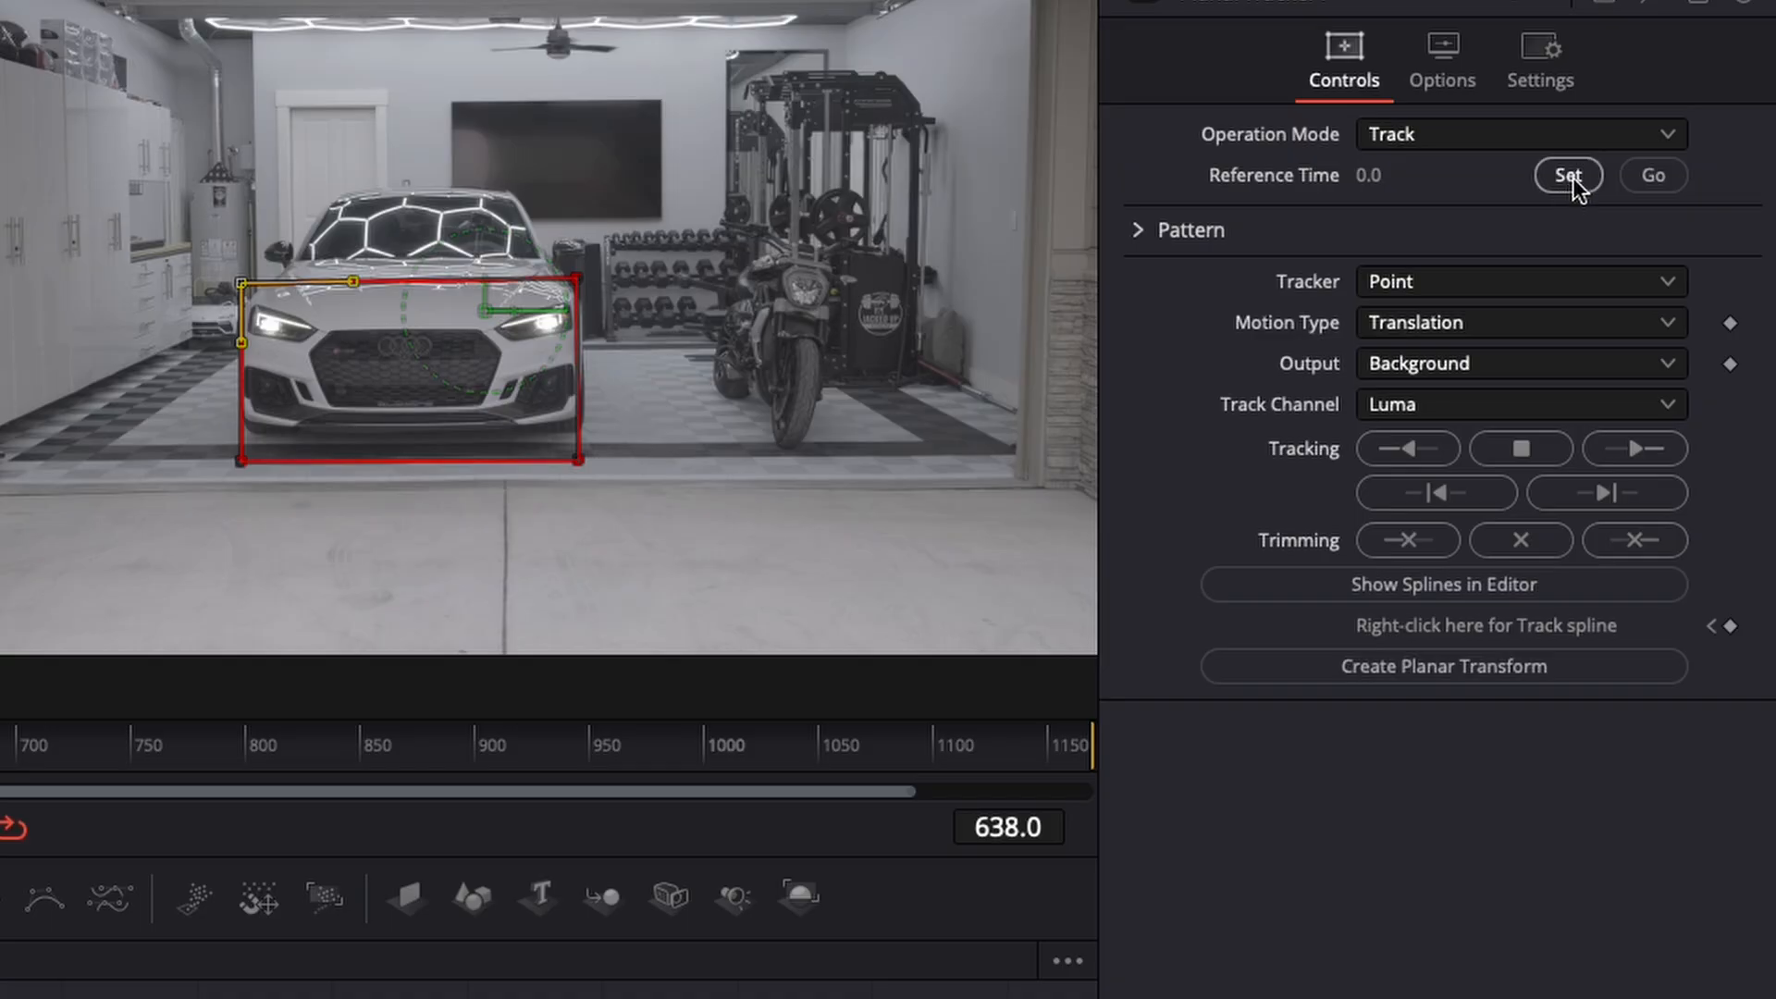
# Set the tracker's reference time at frame 638, and track the shape forward and backward through the clip.
pyautogui.click(1570, 177)
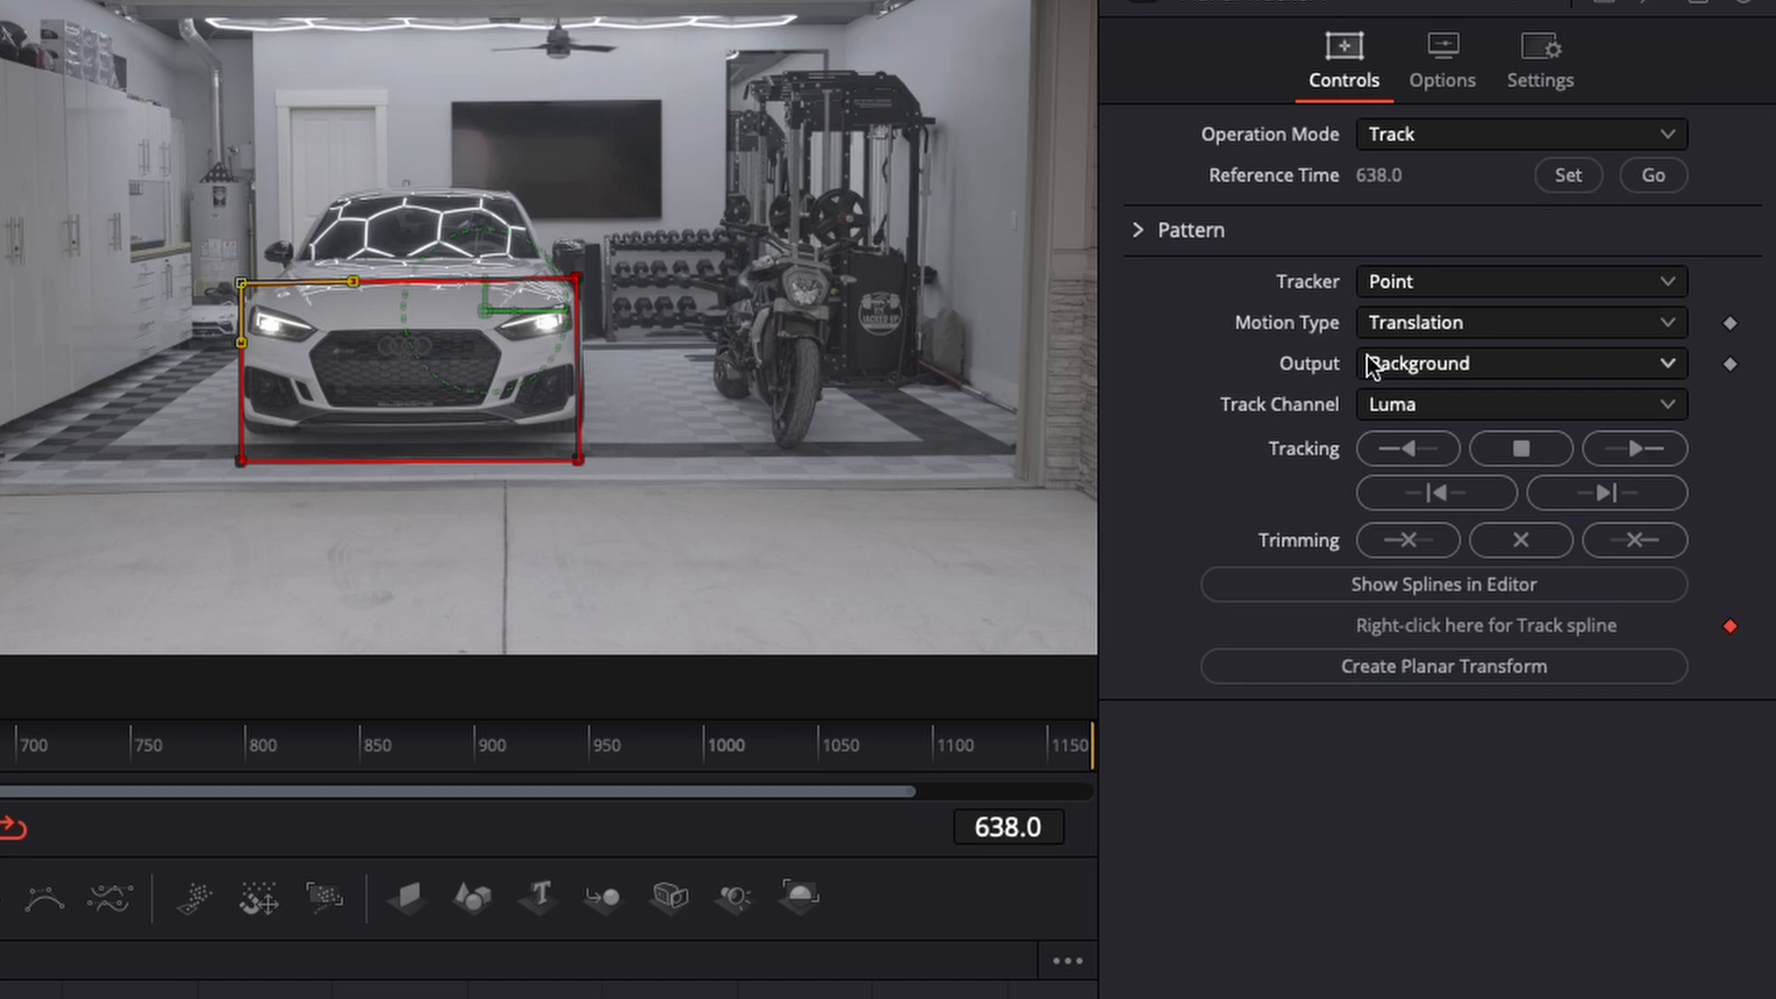
pyautogui.click(1624, 448)
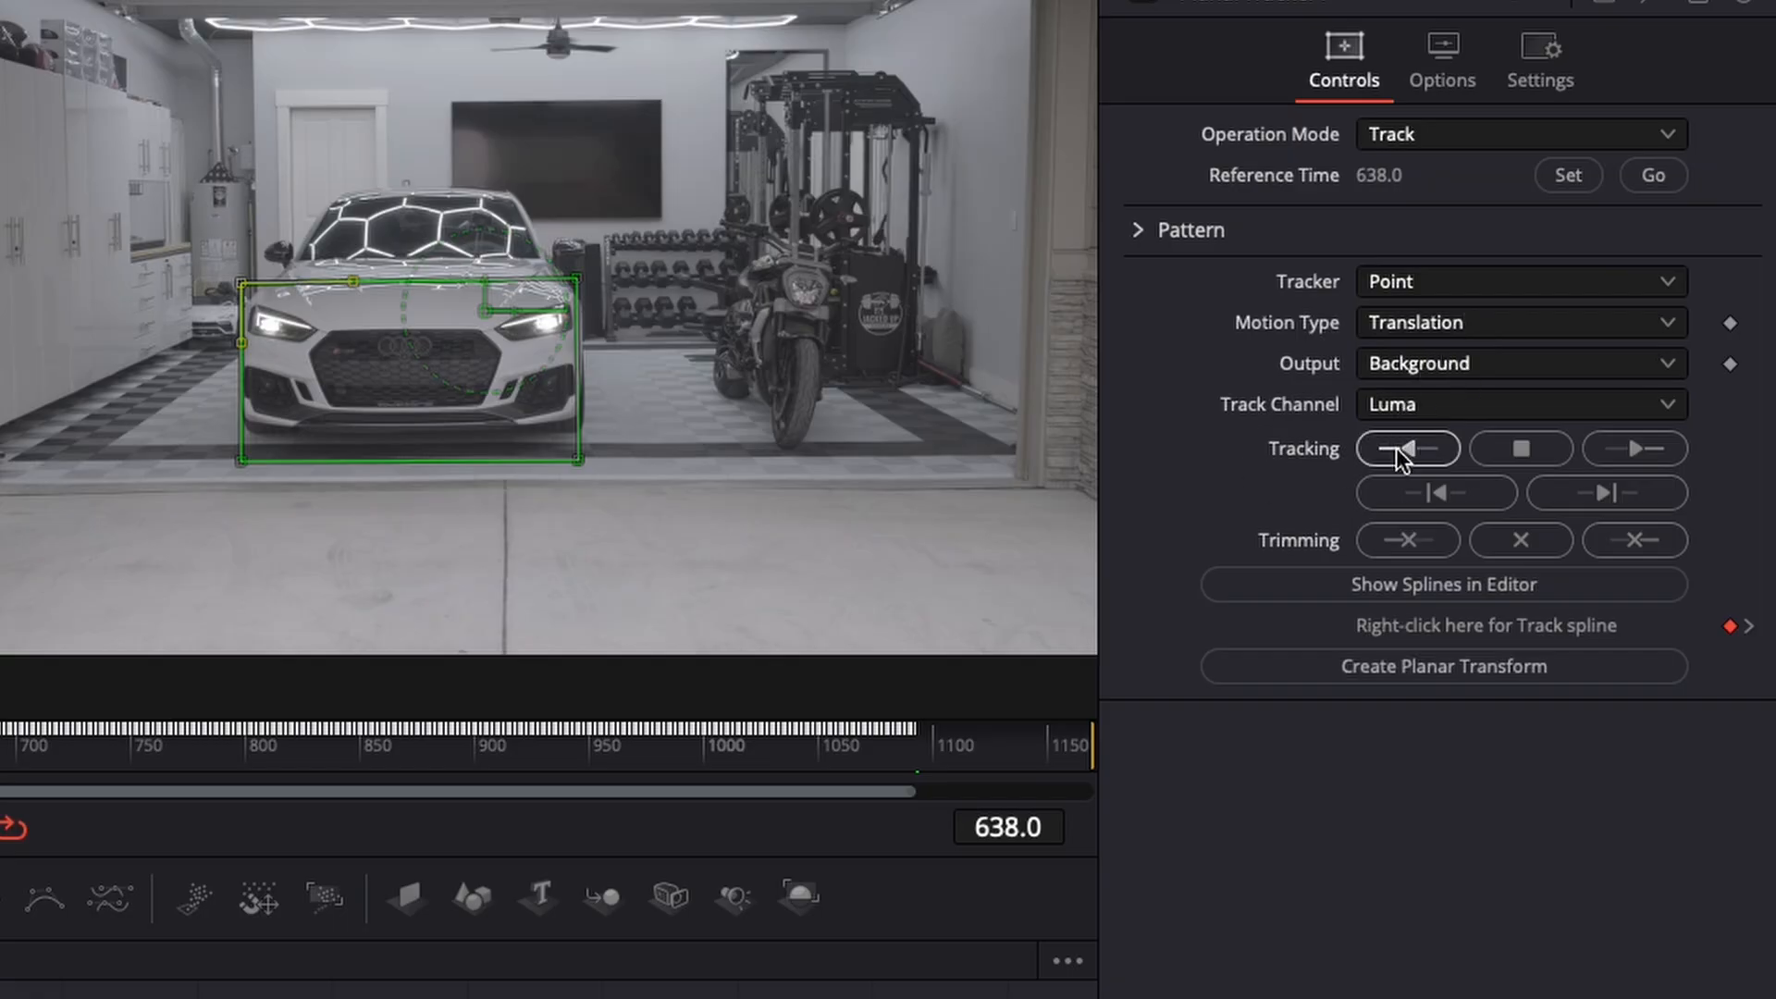
pyautogui.click(1396, 448)
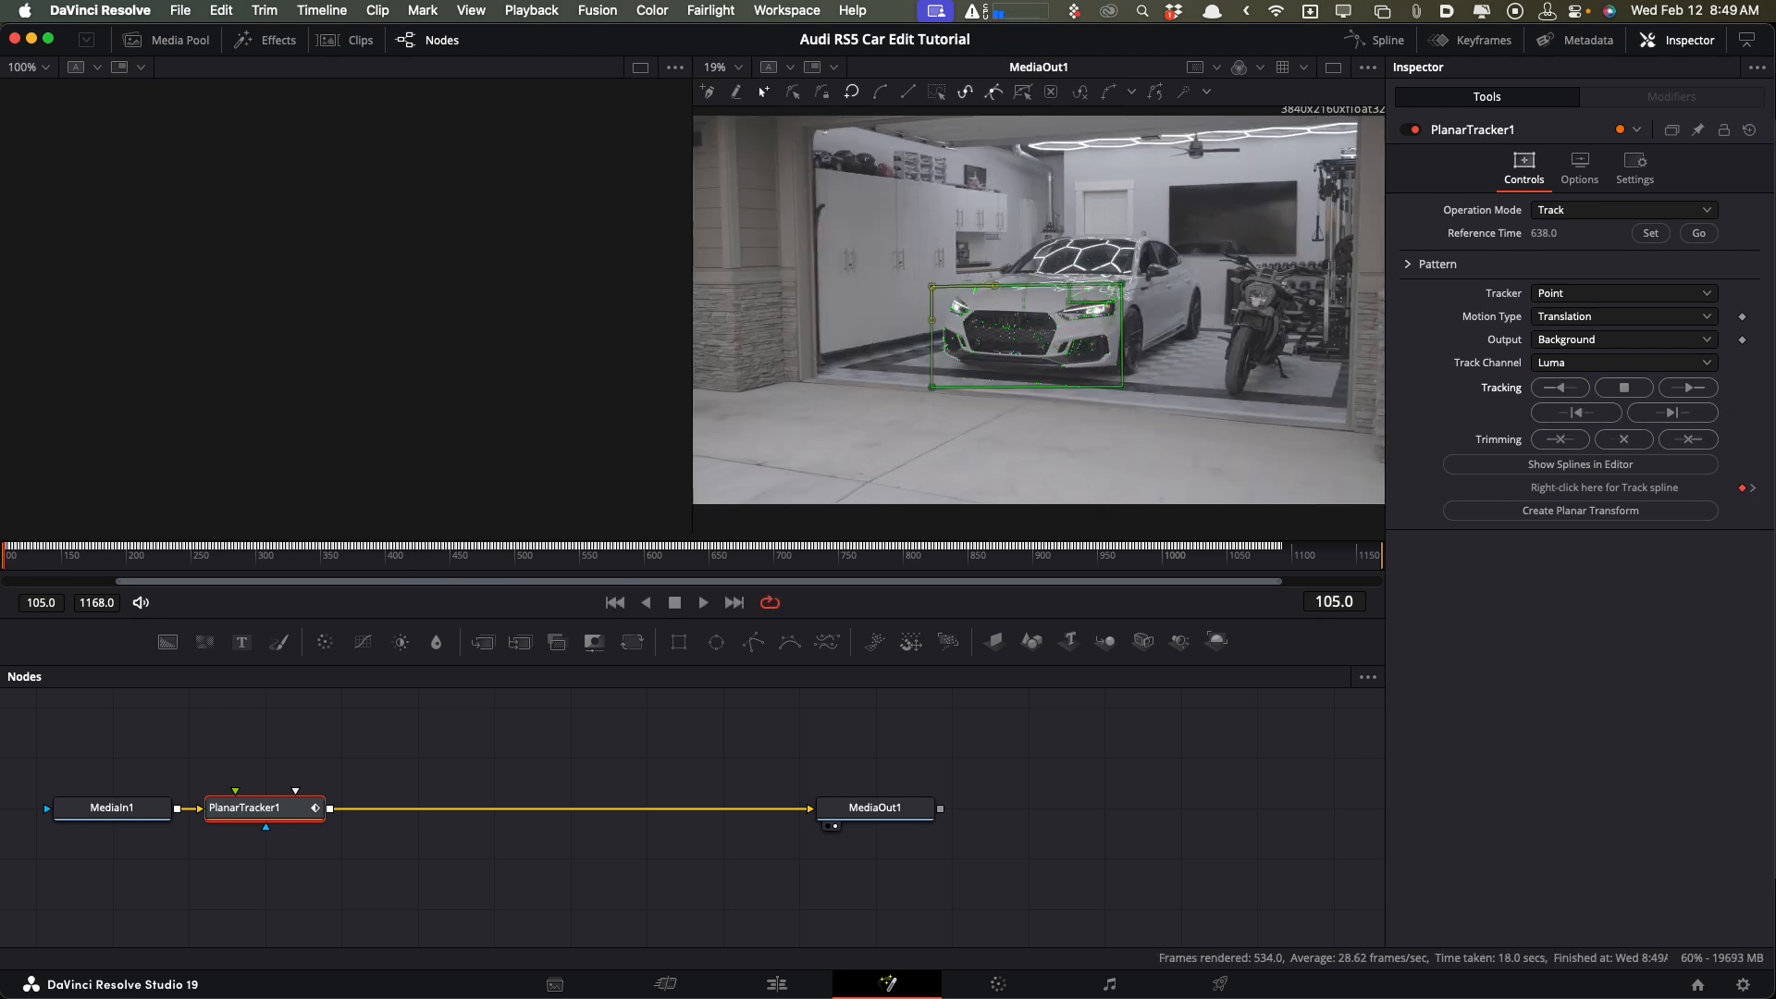
# Set the tracker's operation mode to Steady and scrub through the clip to check the stabilization.
pyautogui.click(1561, 215)
pyautogui.click(1573, 255)
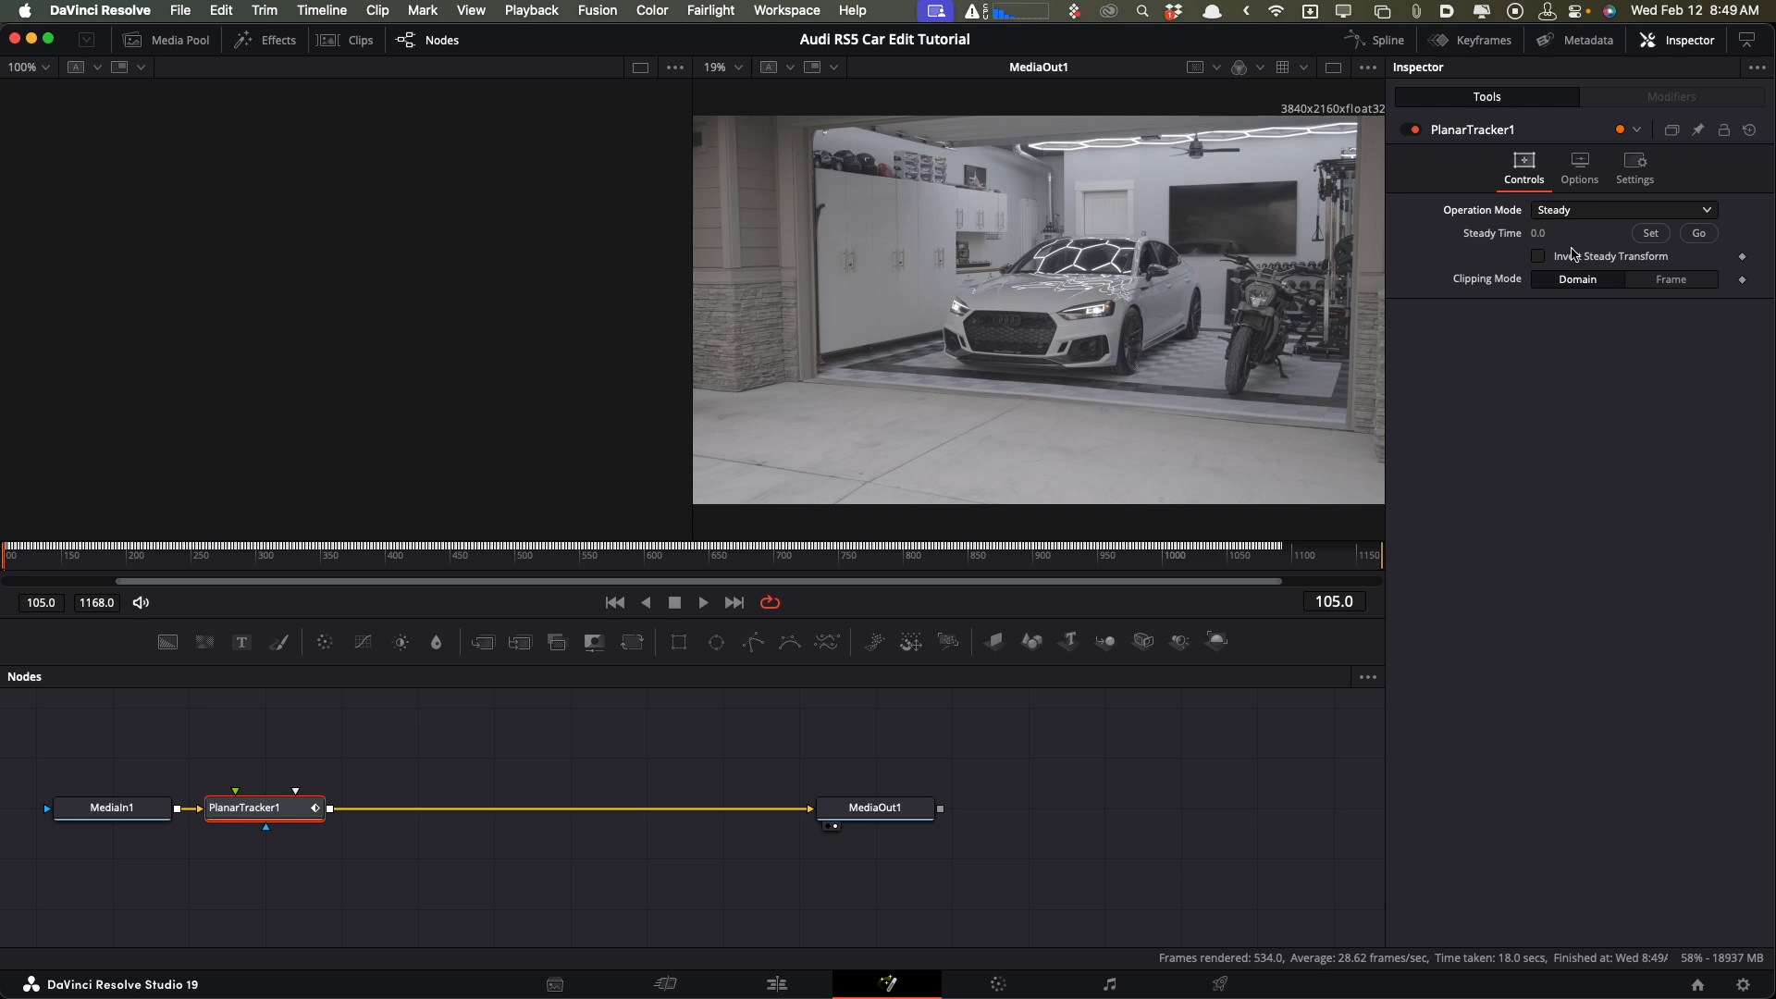
pyautogui.moveTo(15, 567); pyautogui.dragTo(249, 666)
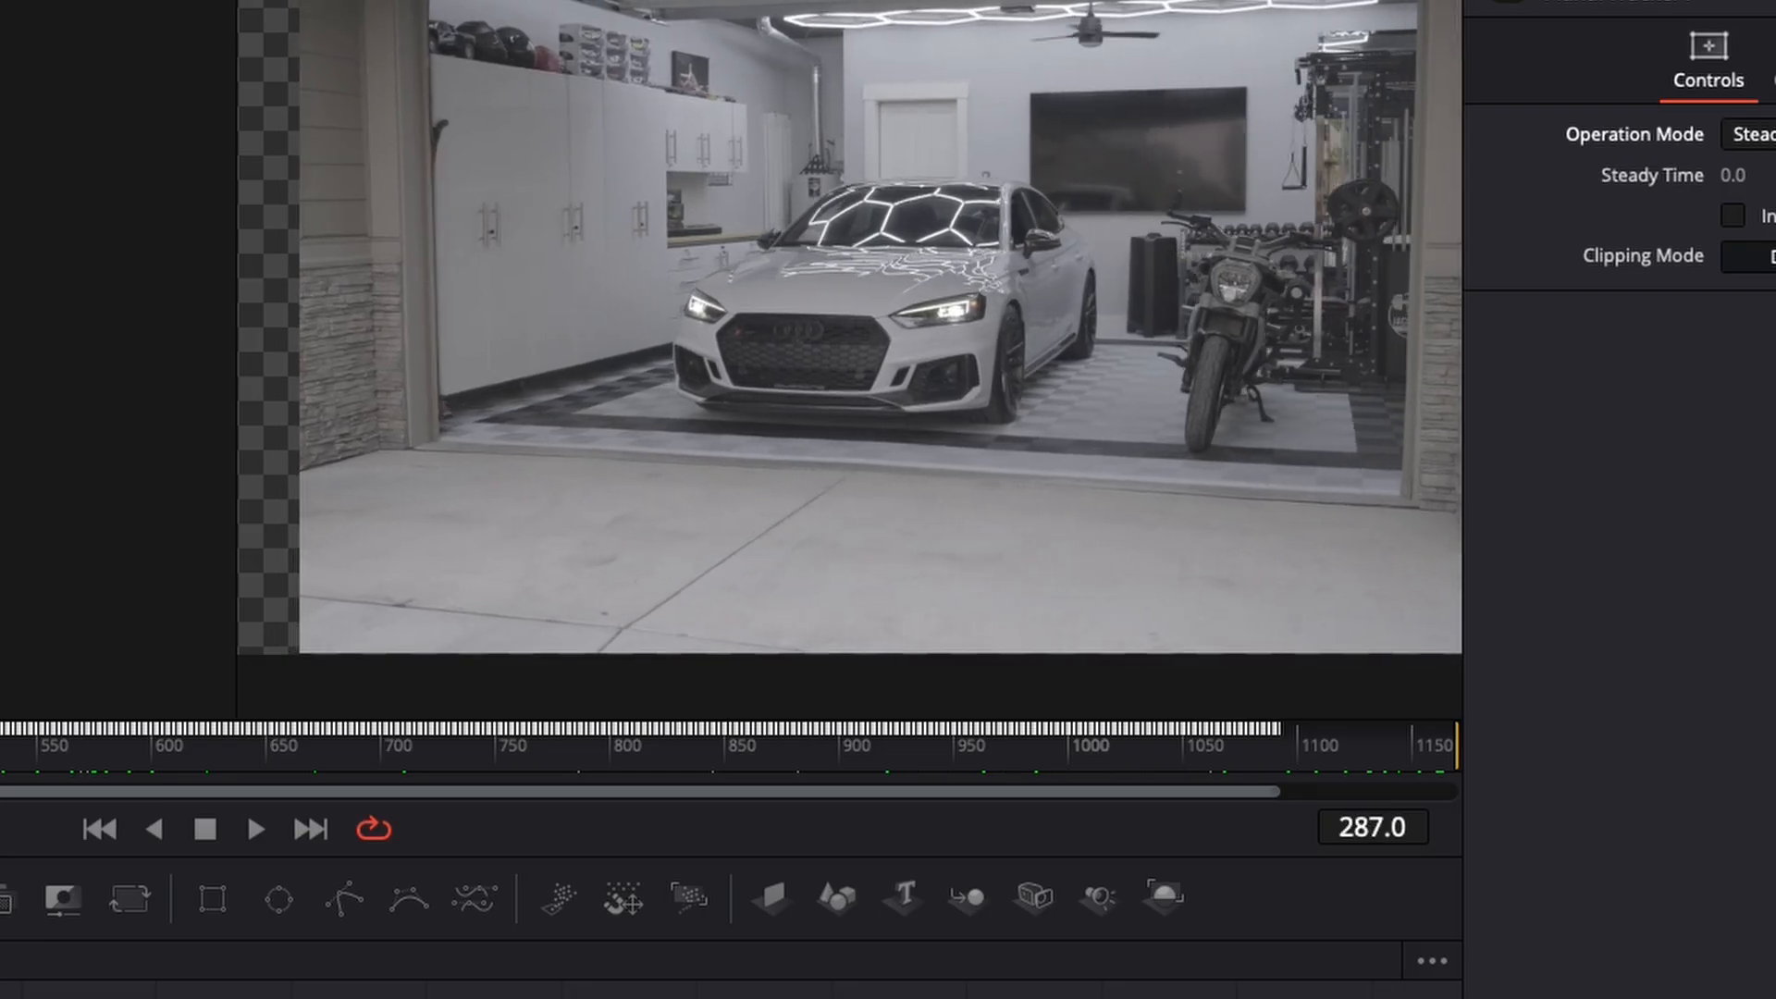
pyautogui.moveTo(0, 745); pyautogui.dragTo(2, 745)
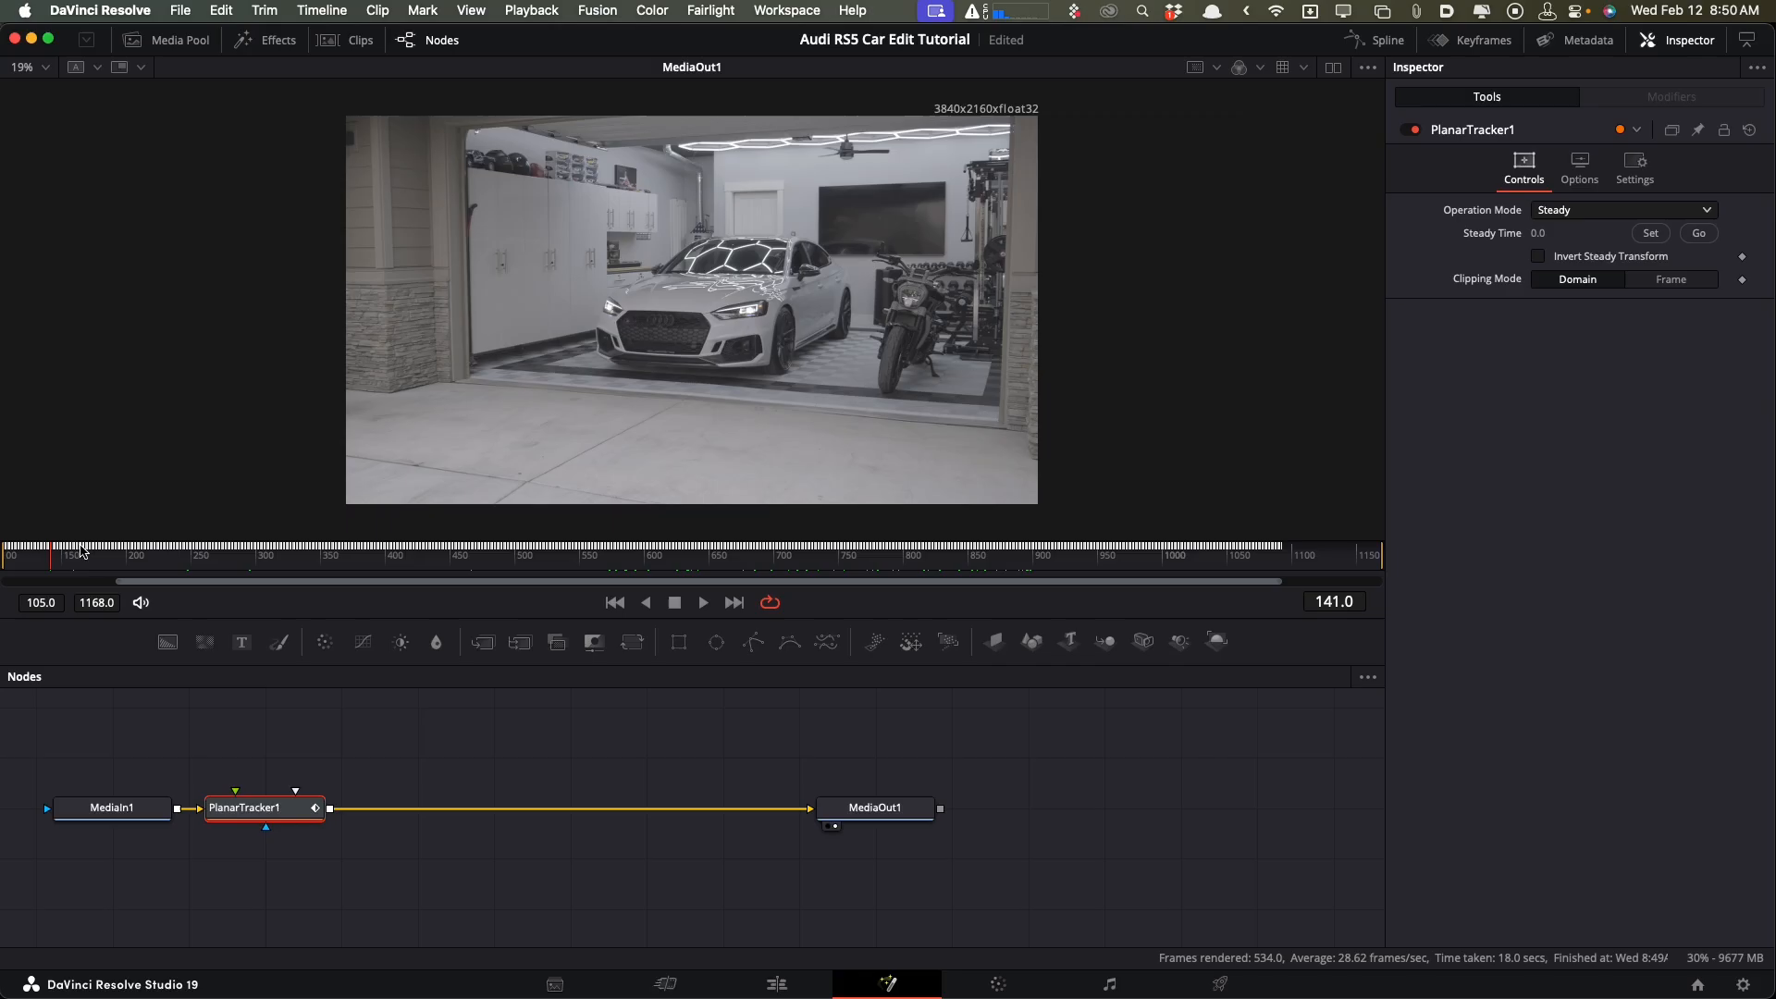
pyautogui.moveTo(50, 553); pyautogui.dragTo(42, 551)
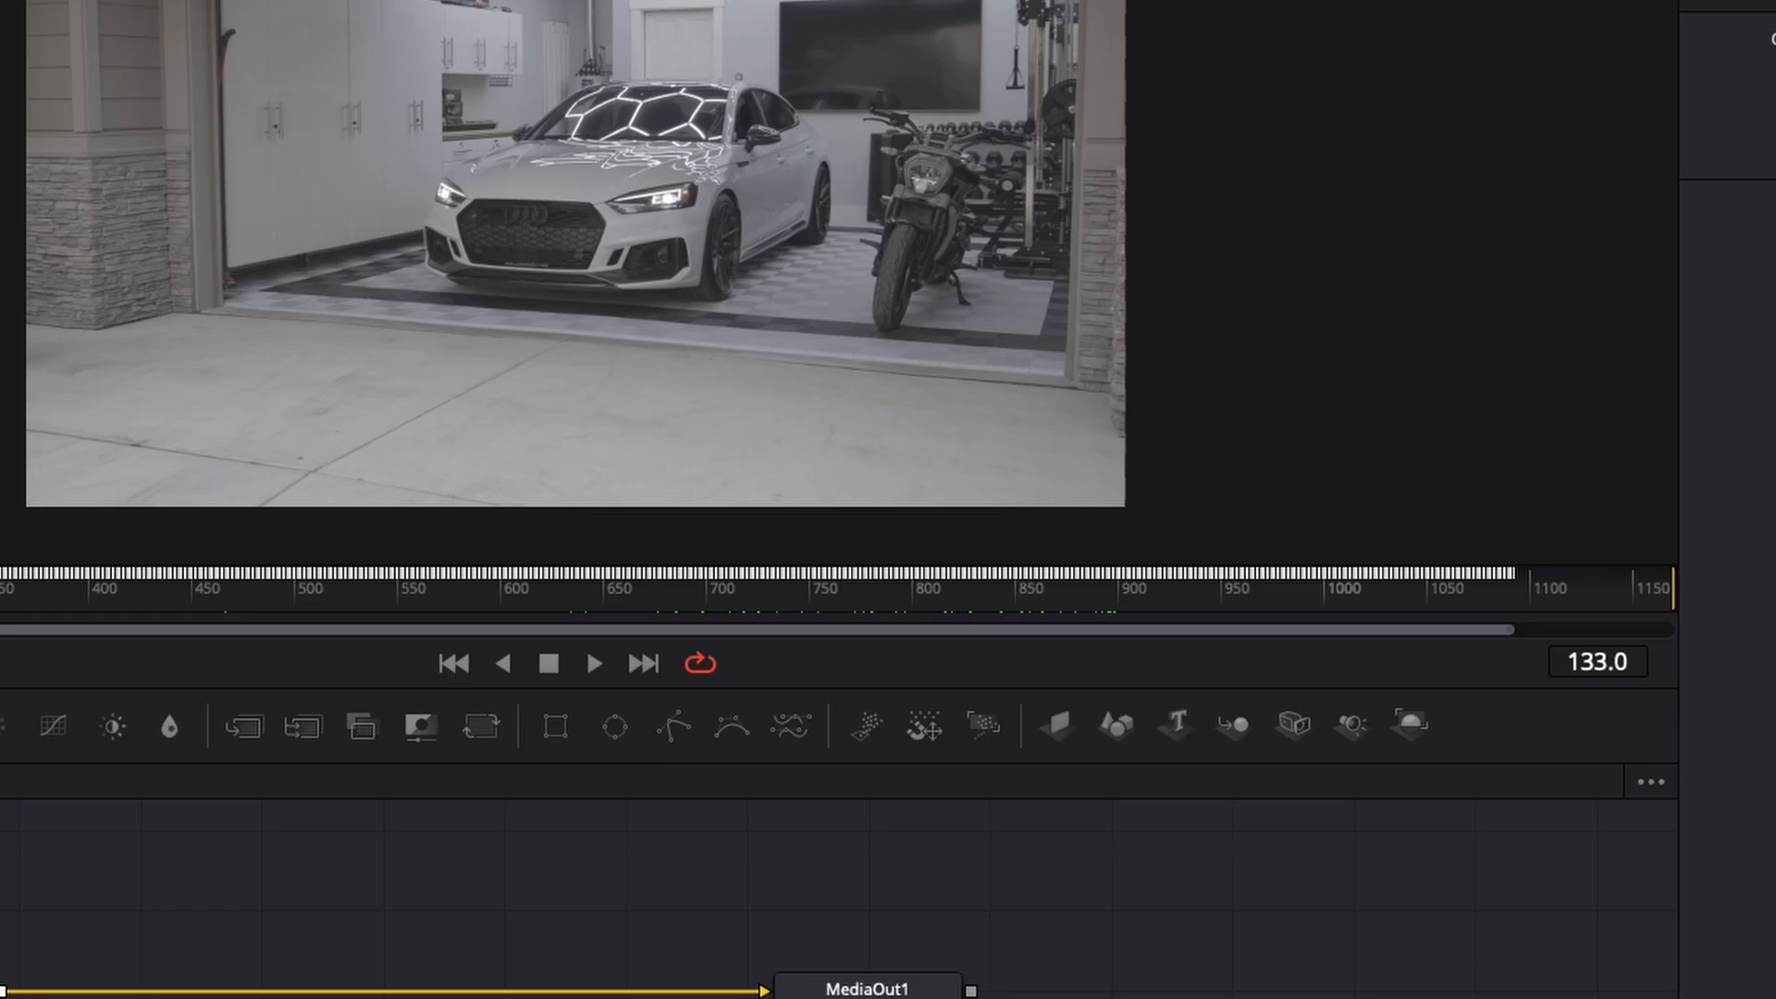
# Add a Transform (Xf) node after the Planar Tracker.
pyautogui.hotkey('shift', 'space')
pyautogui.write('plan')
pyautogui.press('BackSpace')
pyautogui.press('BackSpace')
pyautogui.press('BackSpace')
pyautogui.press('BackSpace')
pyautogui.write('tran')
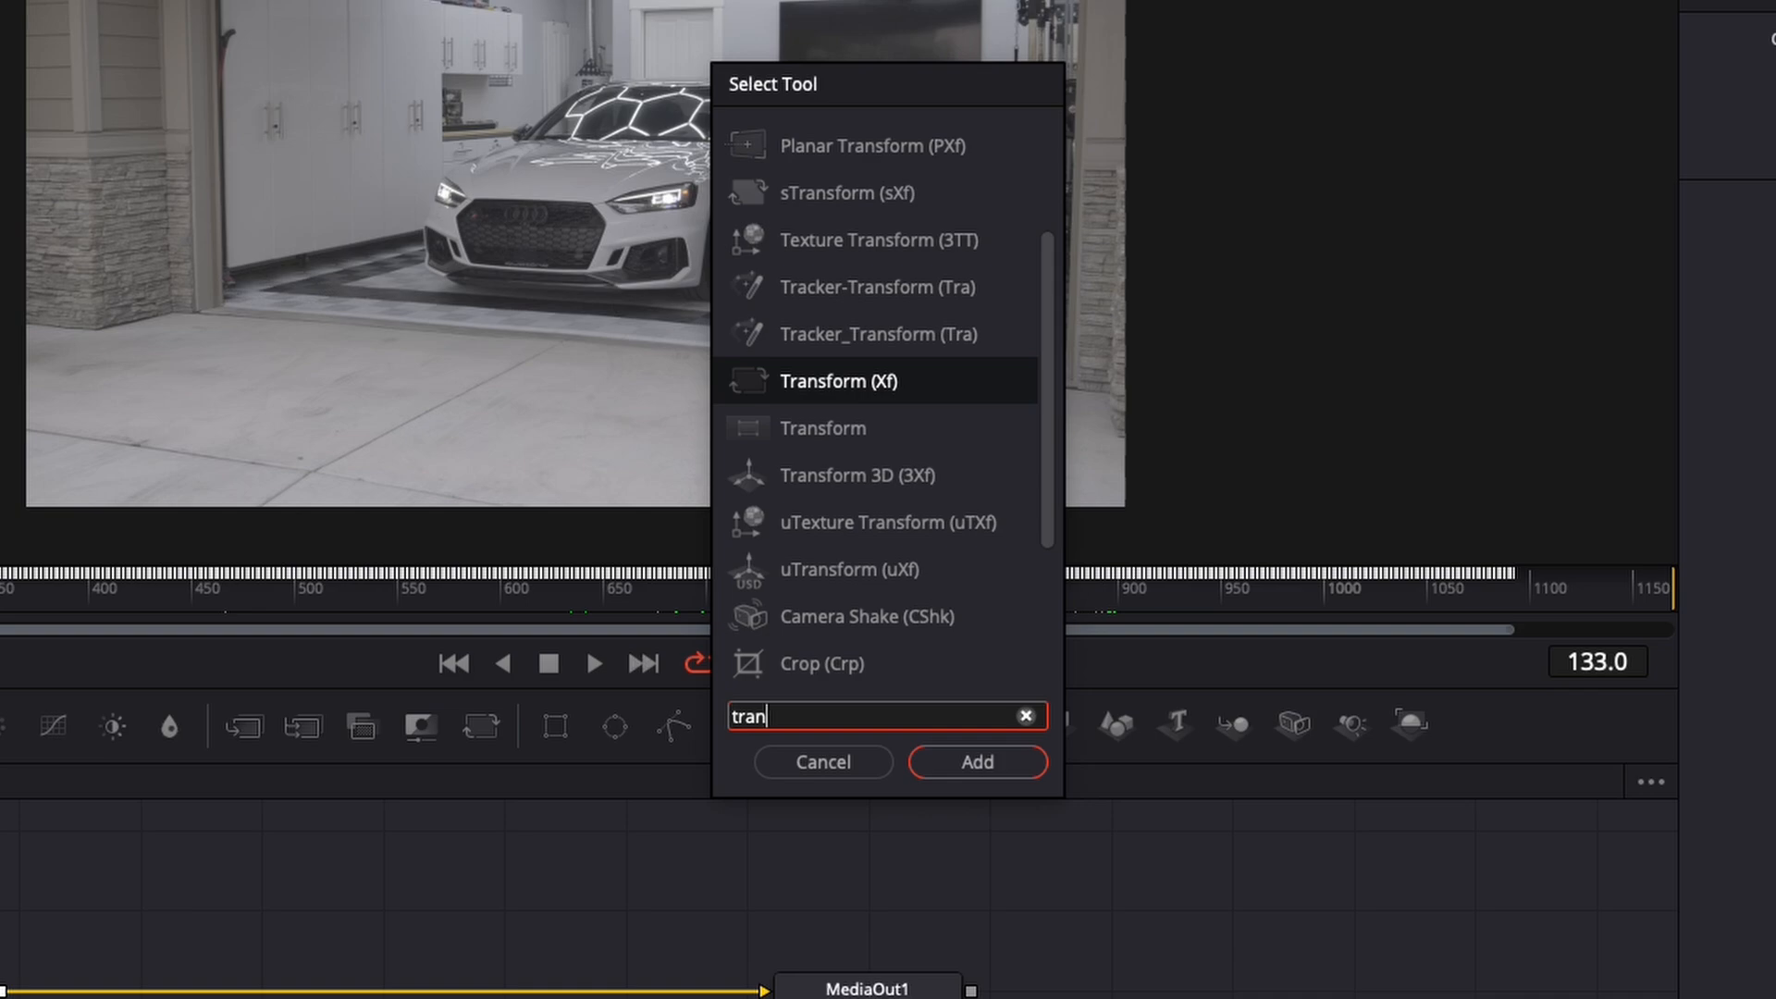
pyautogui.press('Return')
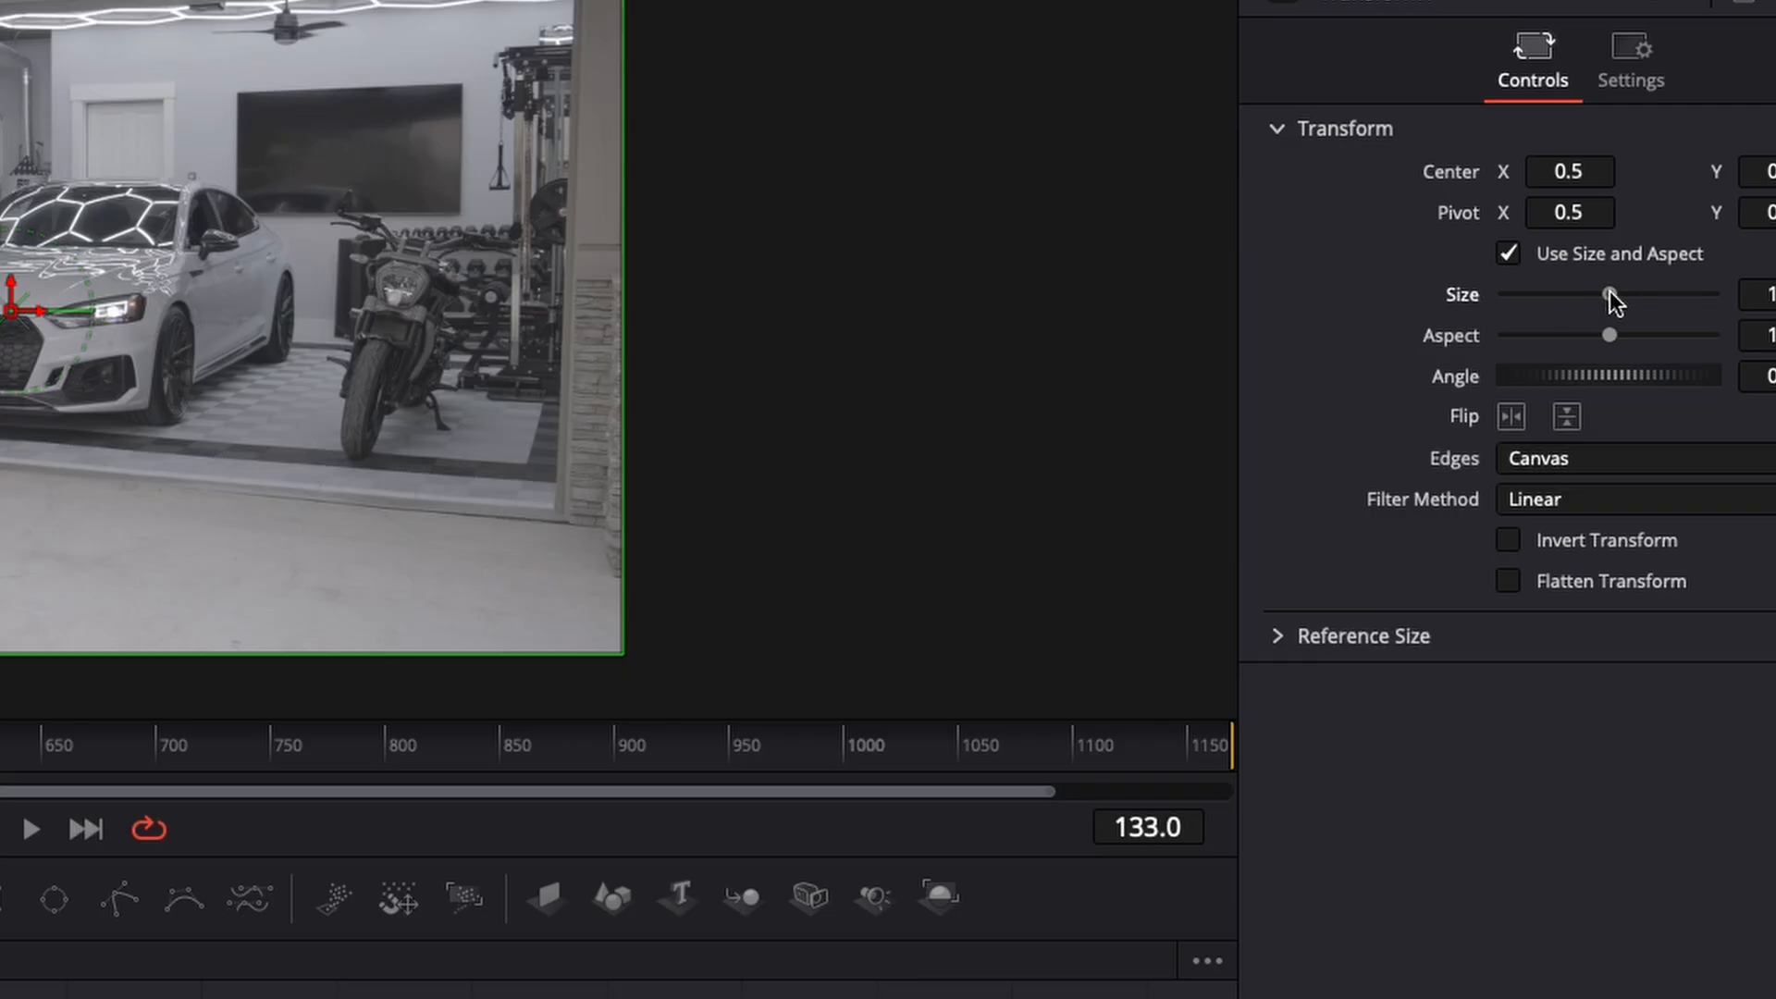
# Set the Transform's size to 1.119 and Center X to 0.467, and scrub the clip to check the framing.
pyautogui.moveTo(1595, 299); pyautogui.dragTo(1603, 299)
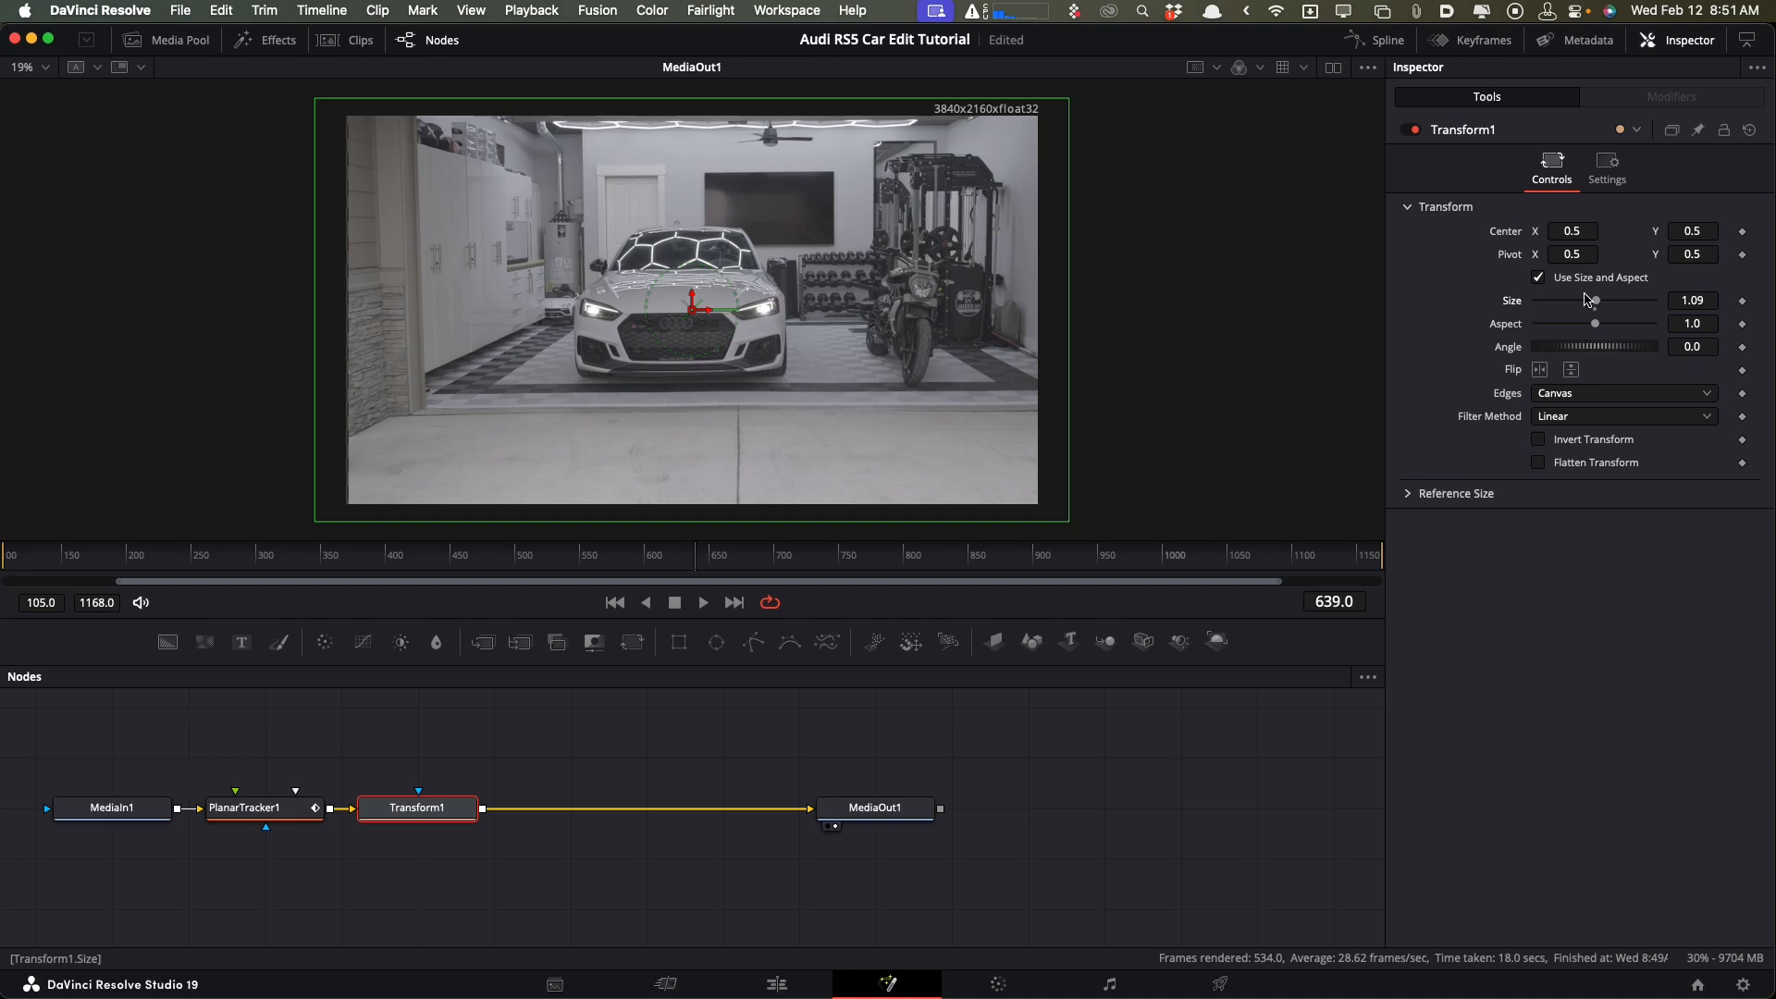
pyautogui.moveTo(1587, 299); pyautogui.dragTo(1604, 307)
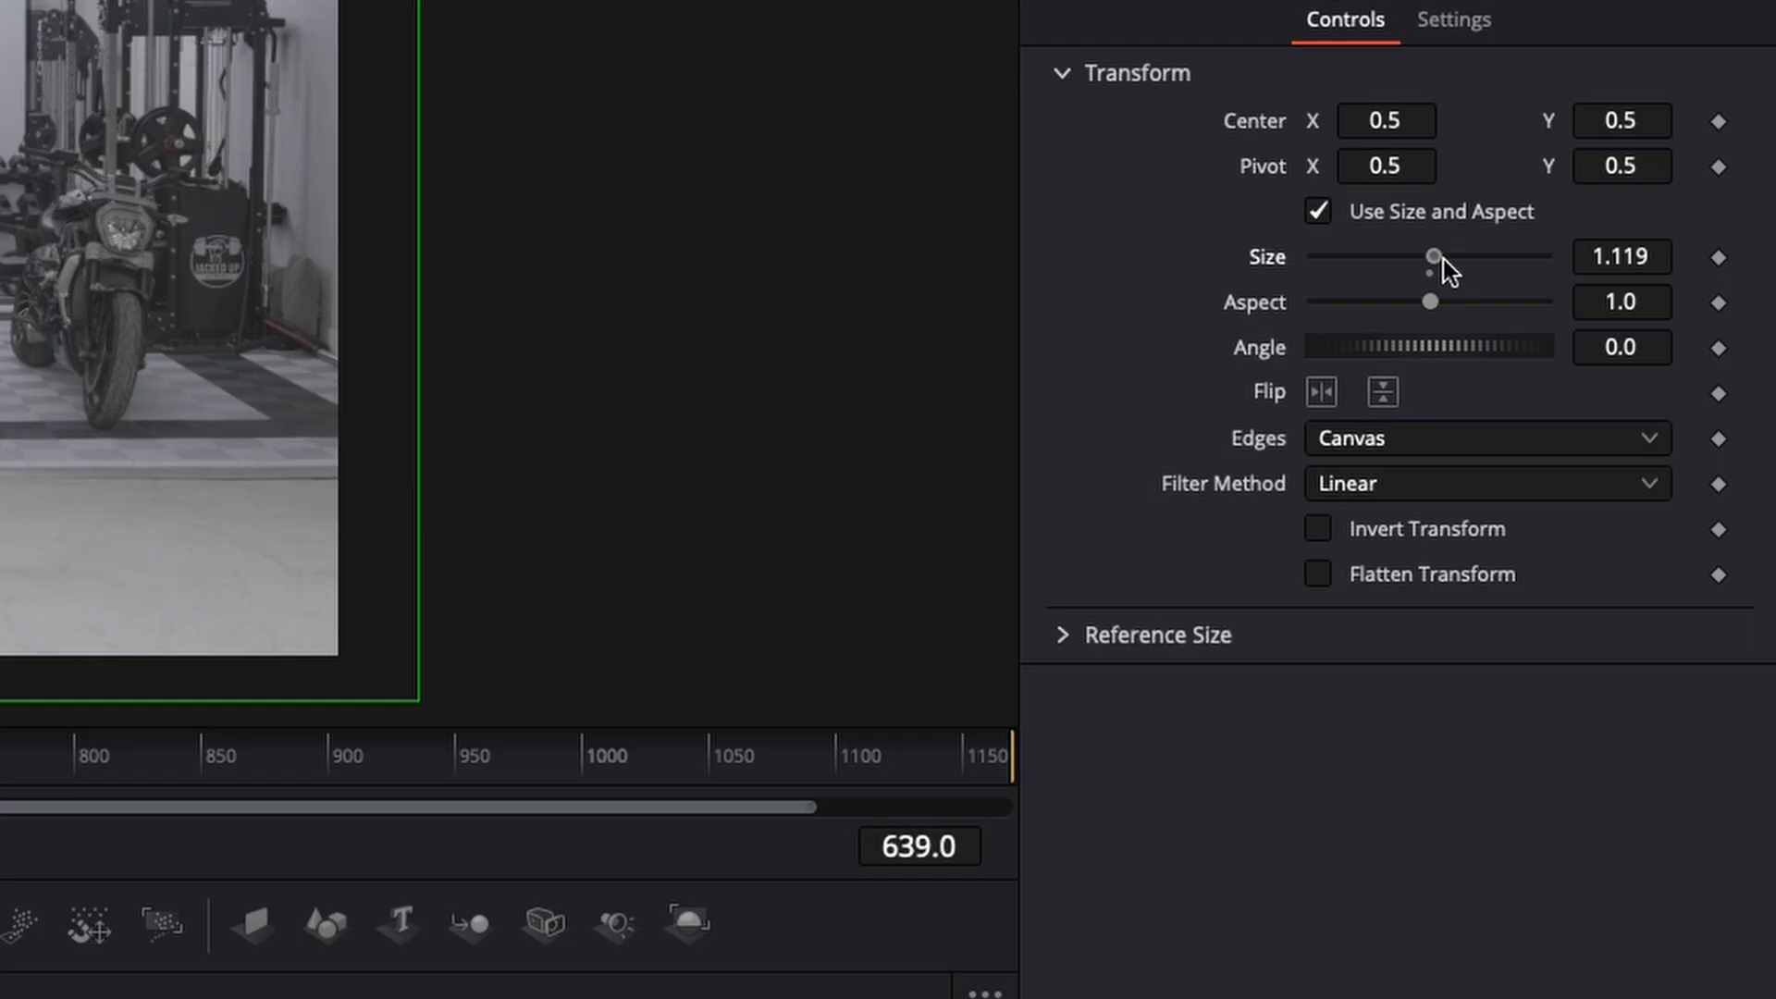
pyautogui.moveTo(1573, 231); pyautogui.dragTo(1542, 232)
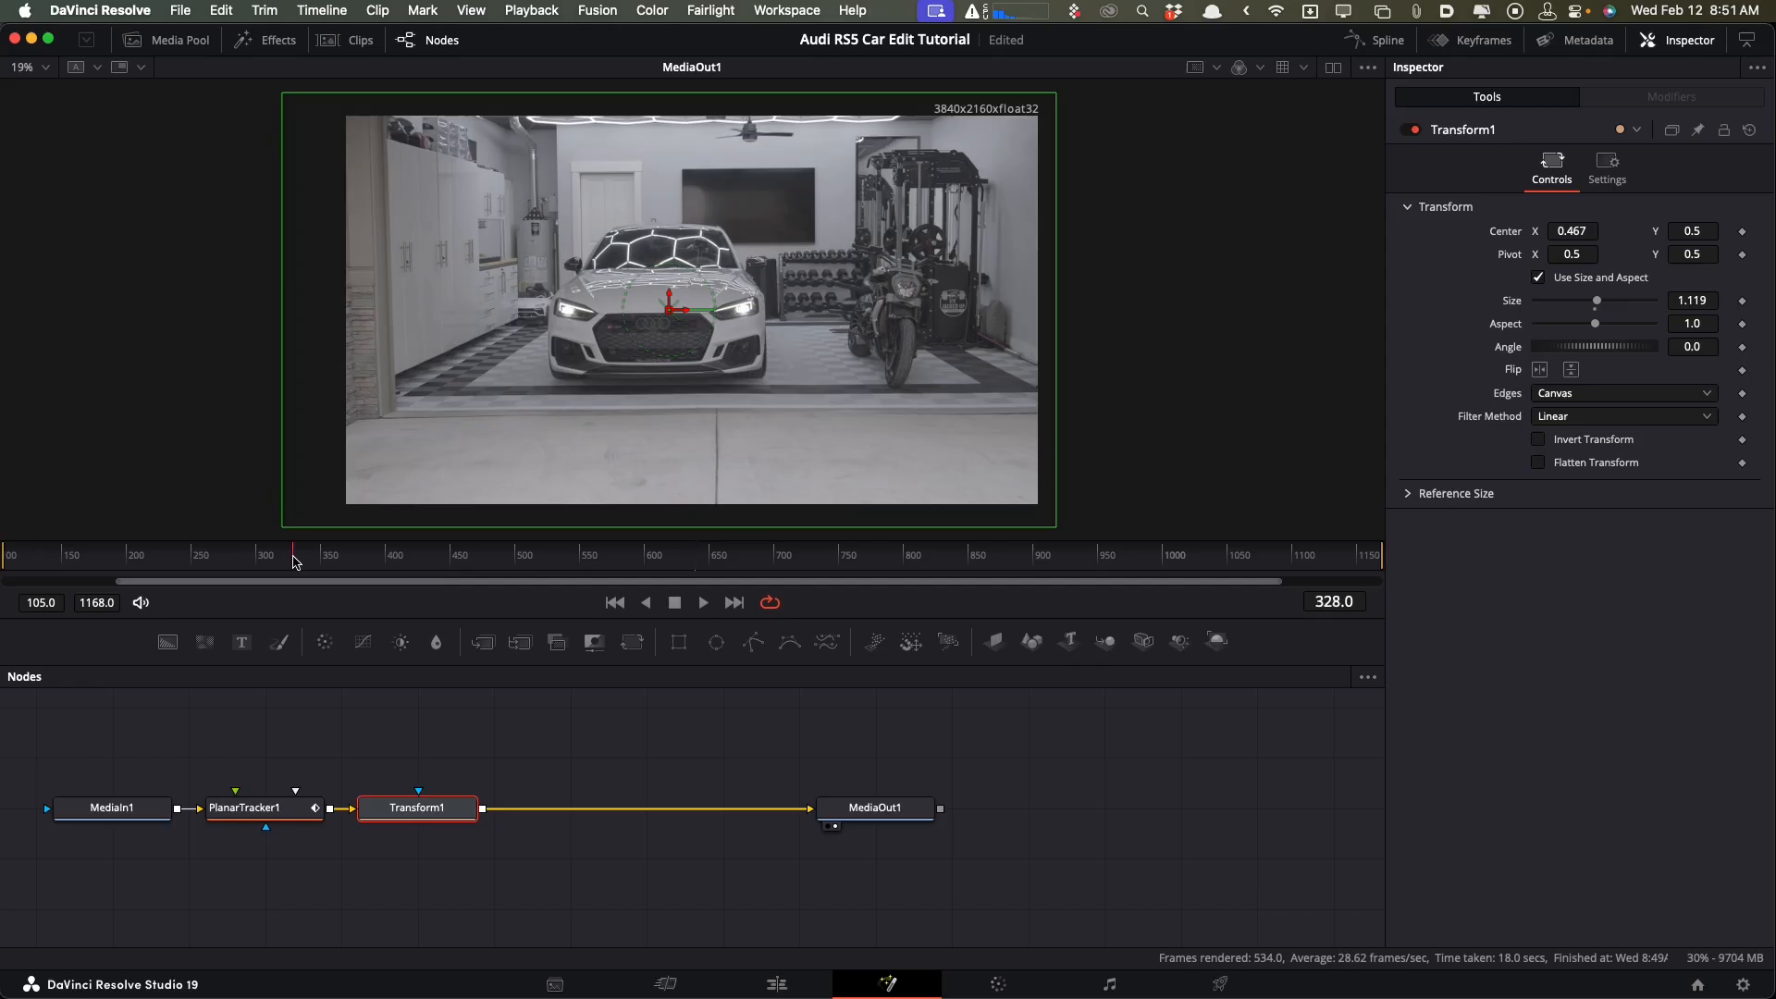
pyautogui.moveTo(294, 561); pyautogui.dragTo(1451, 614)
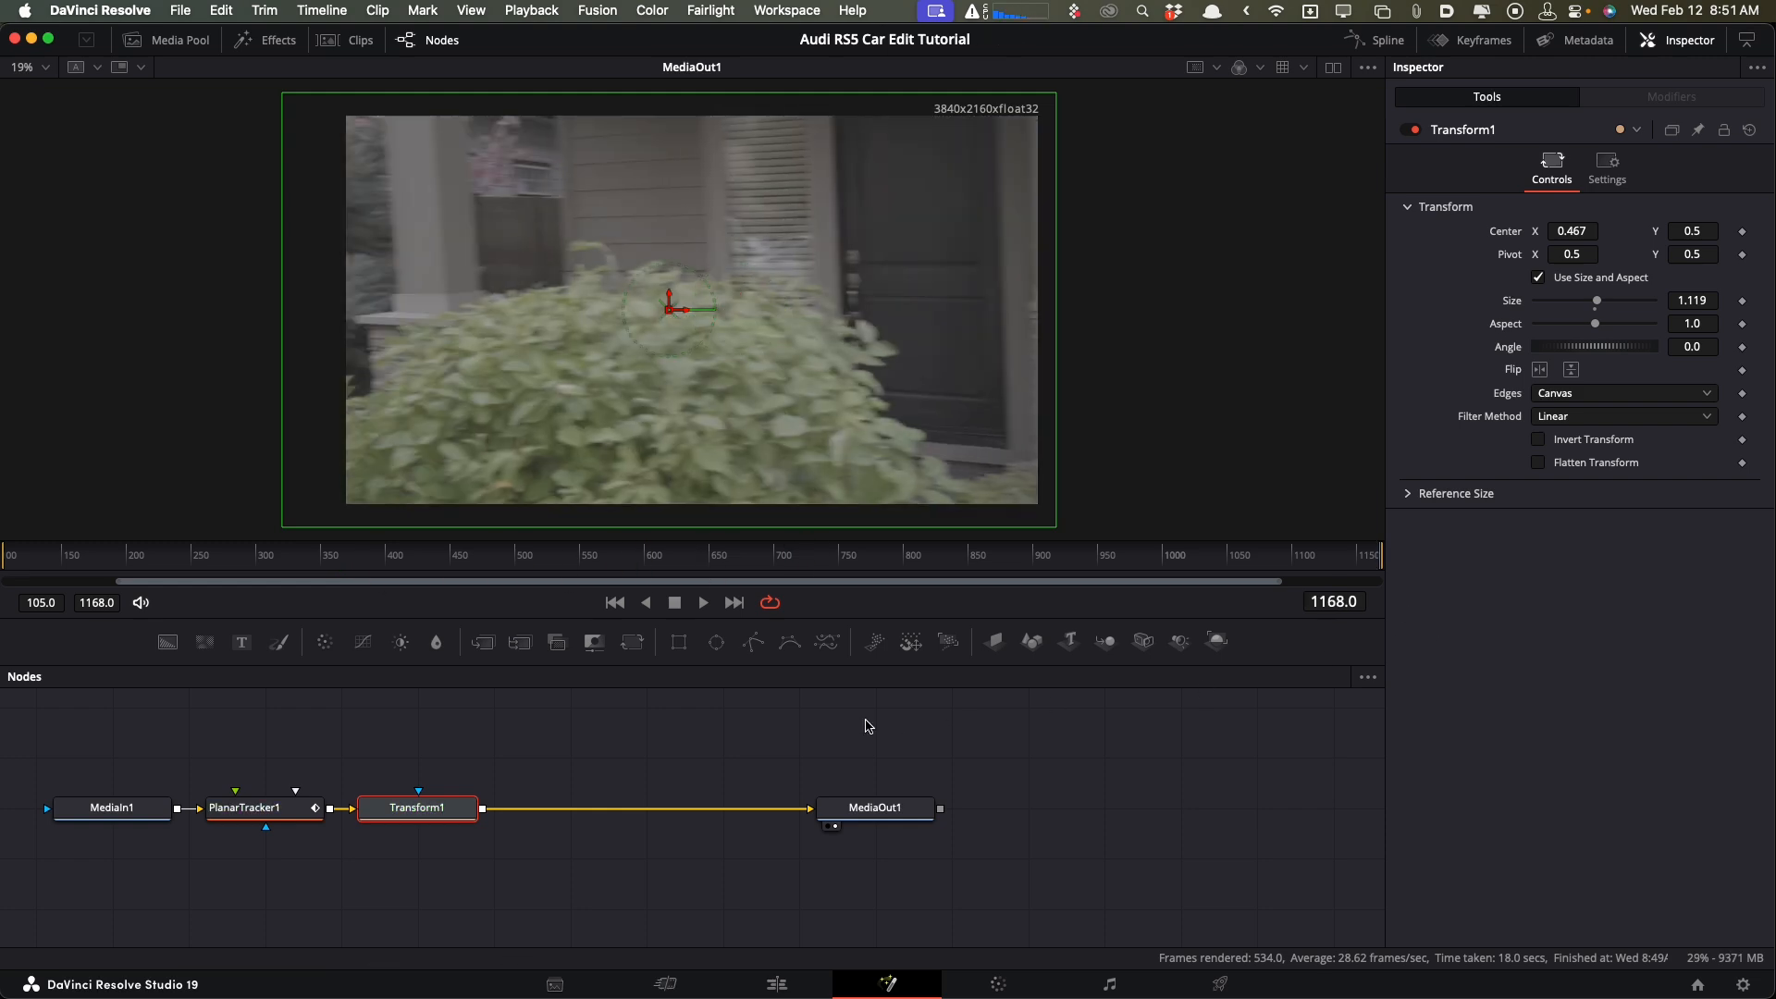
# Return to the Edit page and show the retime controls on the garage compound clip.
pyautogui.click(777, 985)
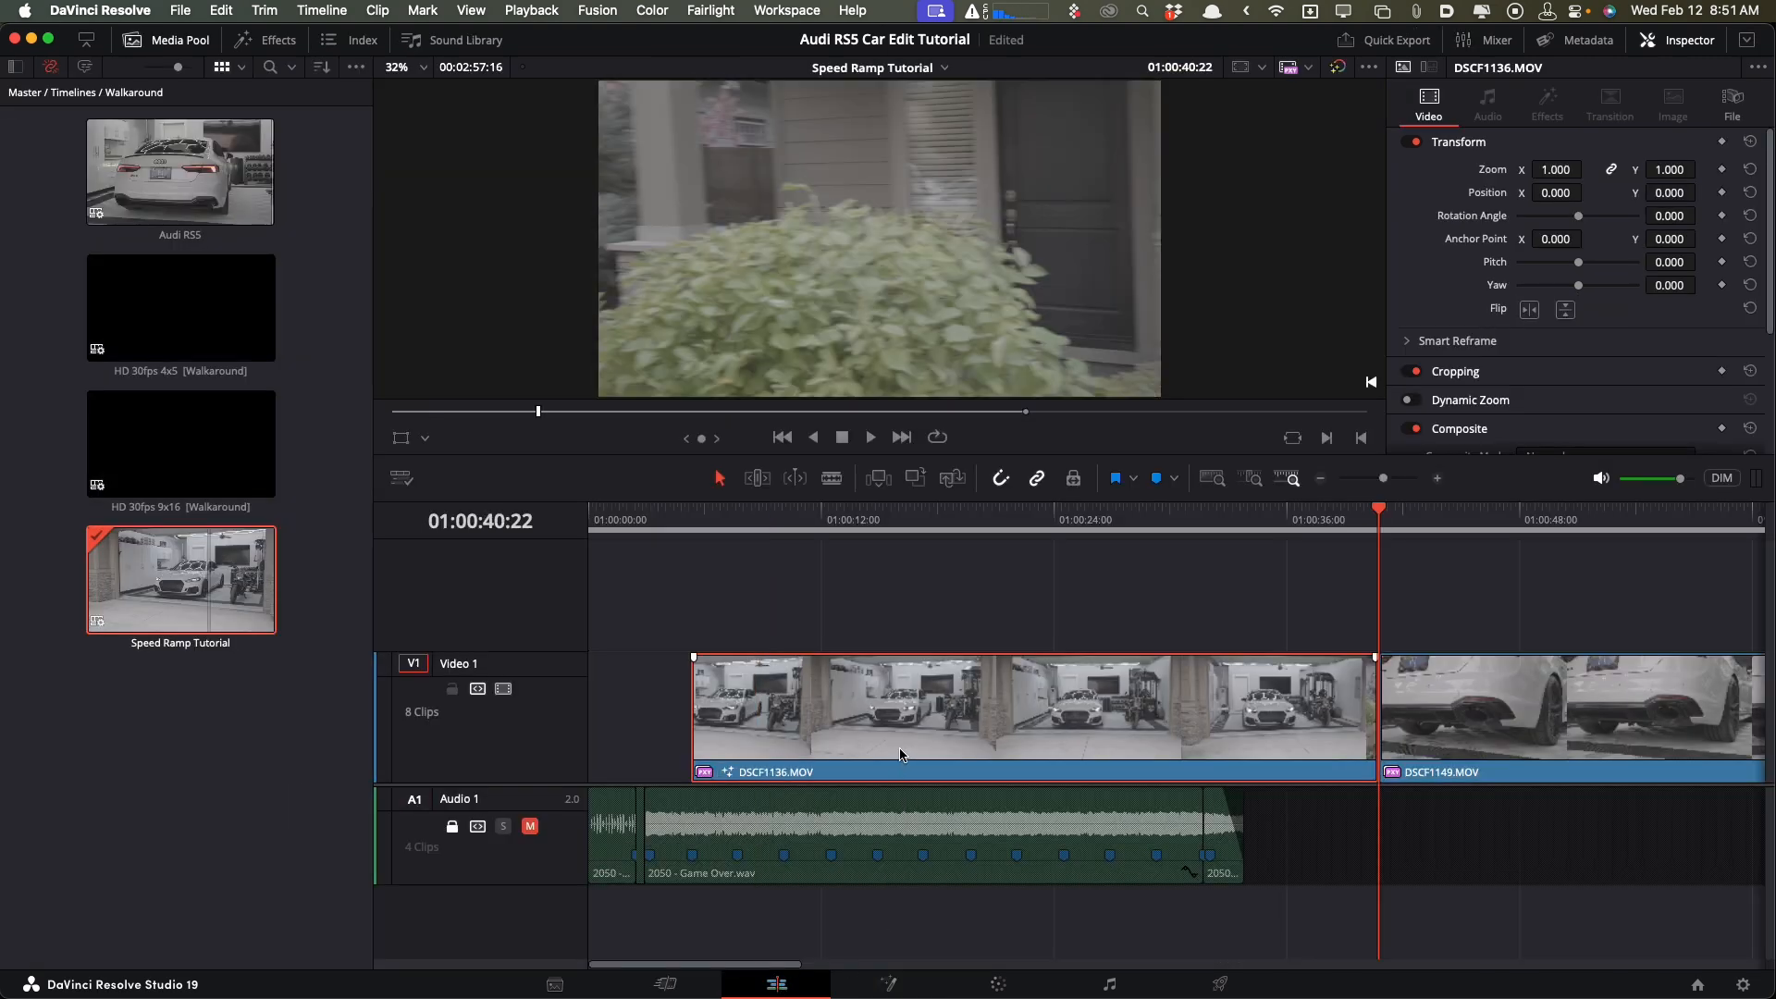
pyautogui.moveTo(773, 522); pyautogui.dragTo(728, 523)
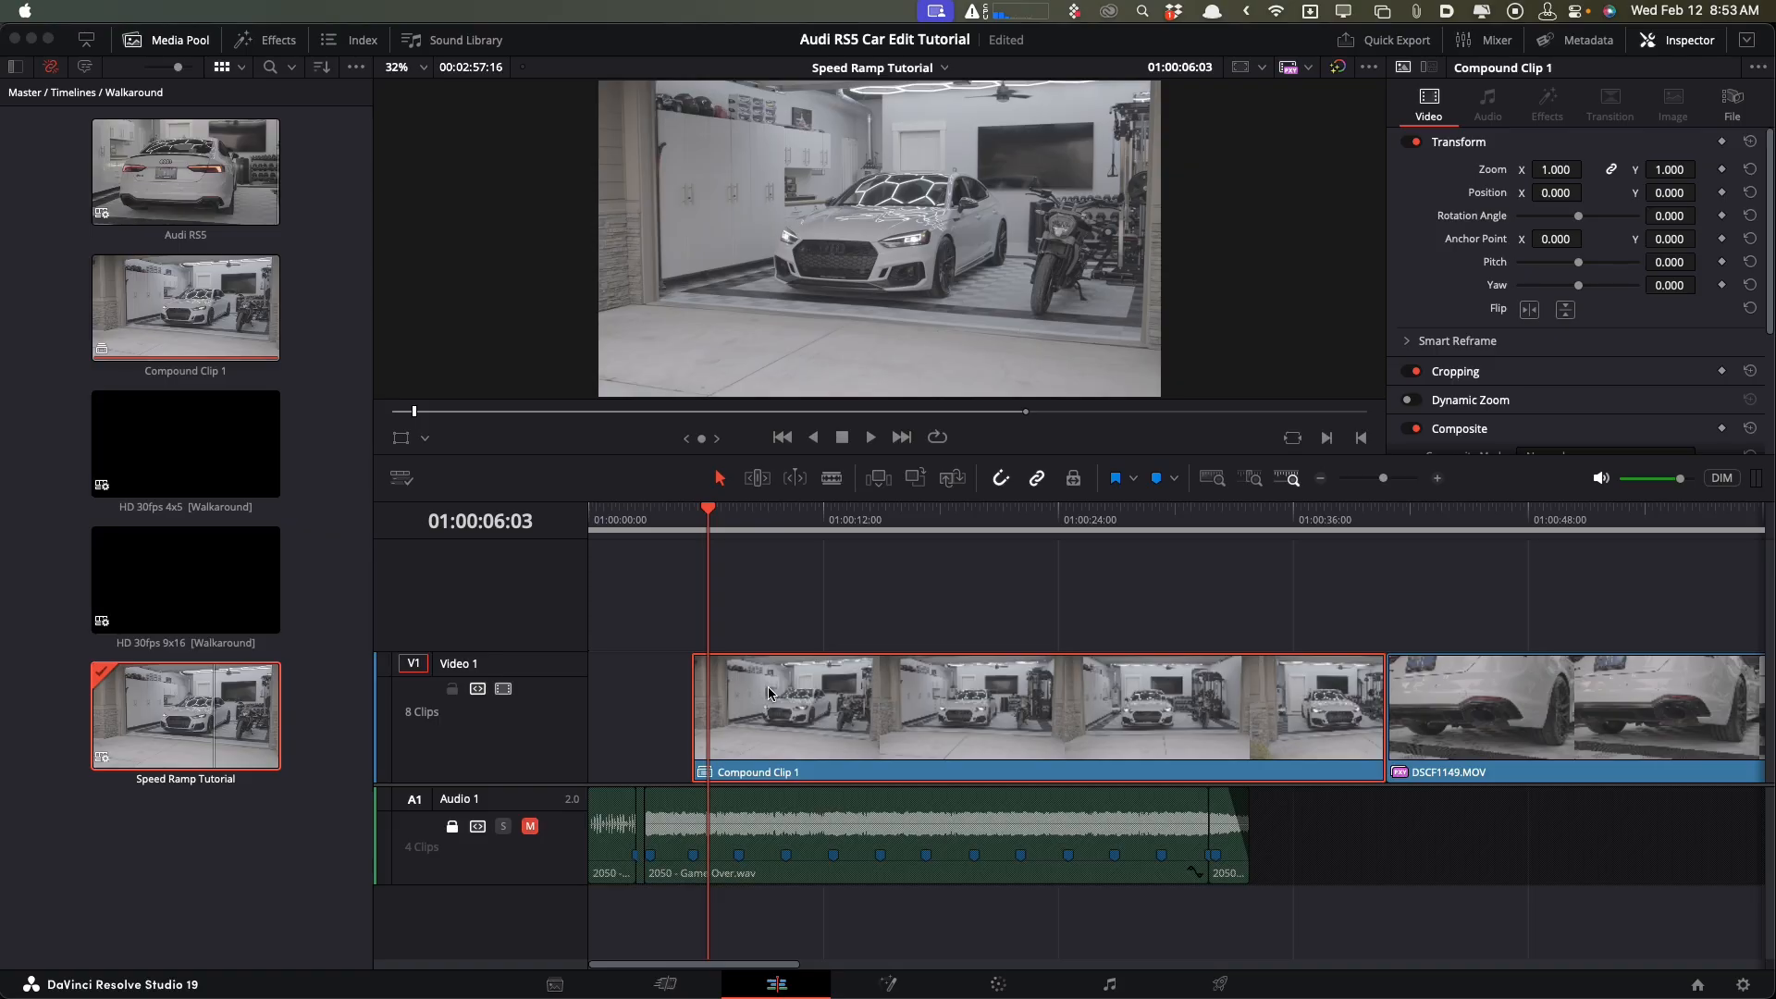
pyautogui.click(769, 693)
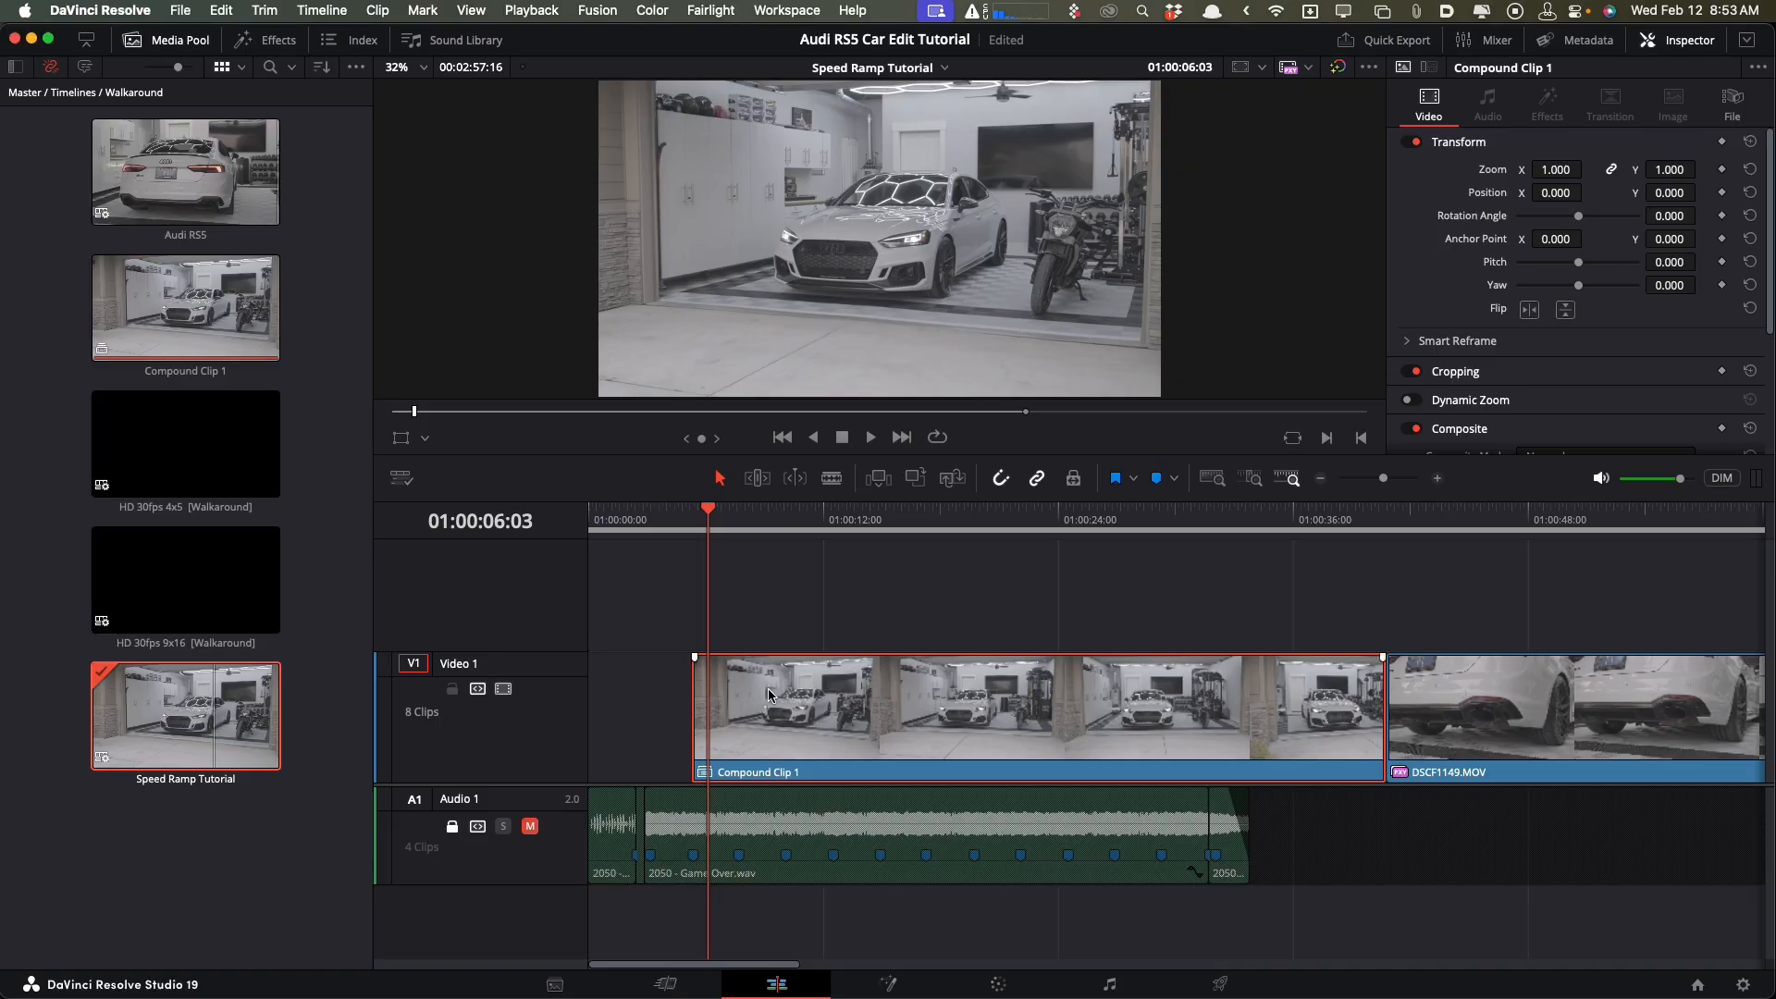
pyautogui.press('super+r')
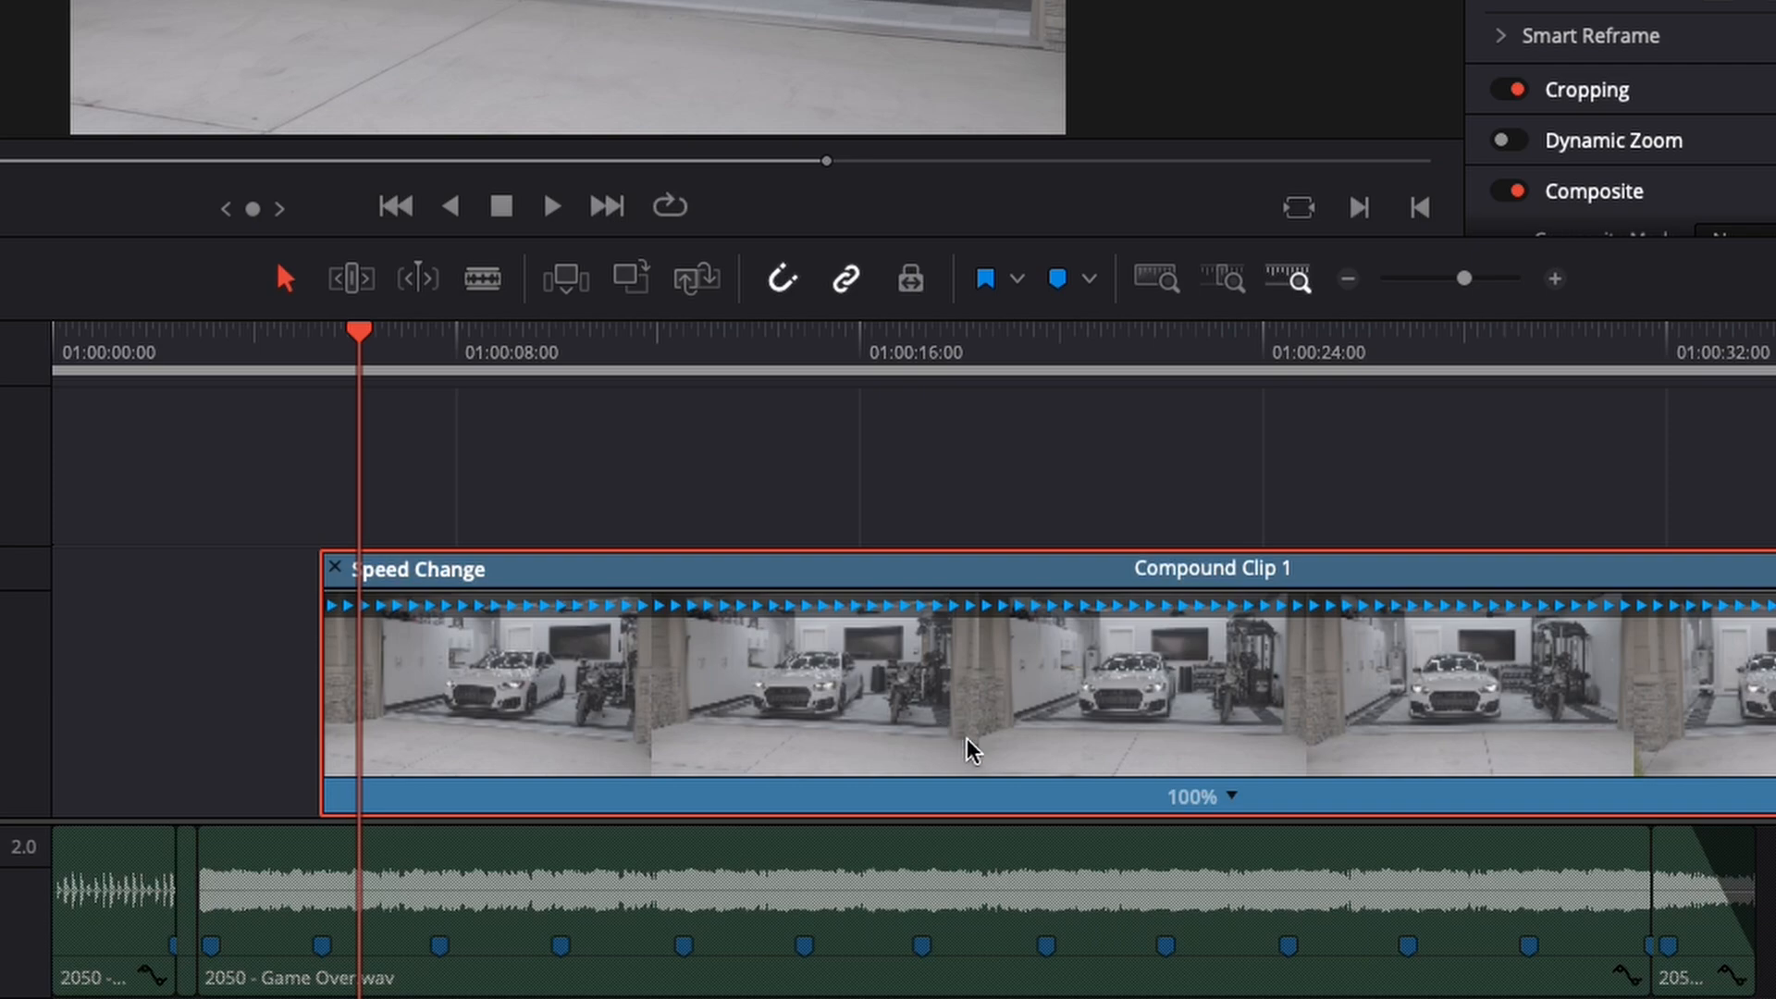
# Scrub to about 01:00:21 and add a speed point to the garage compound clip there.
pyautogui.moveTo(363, 337); pyautogui.dragTo(550, 366)
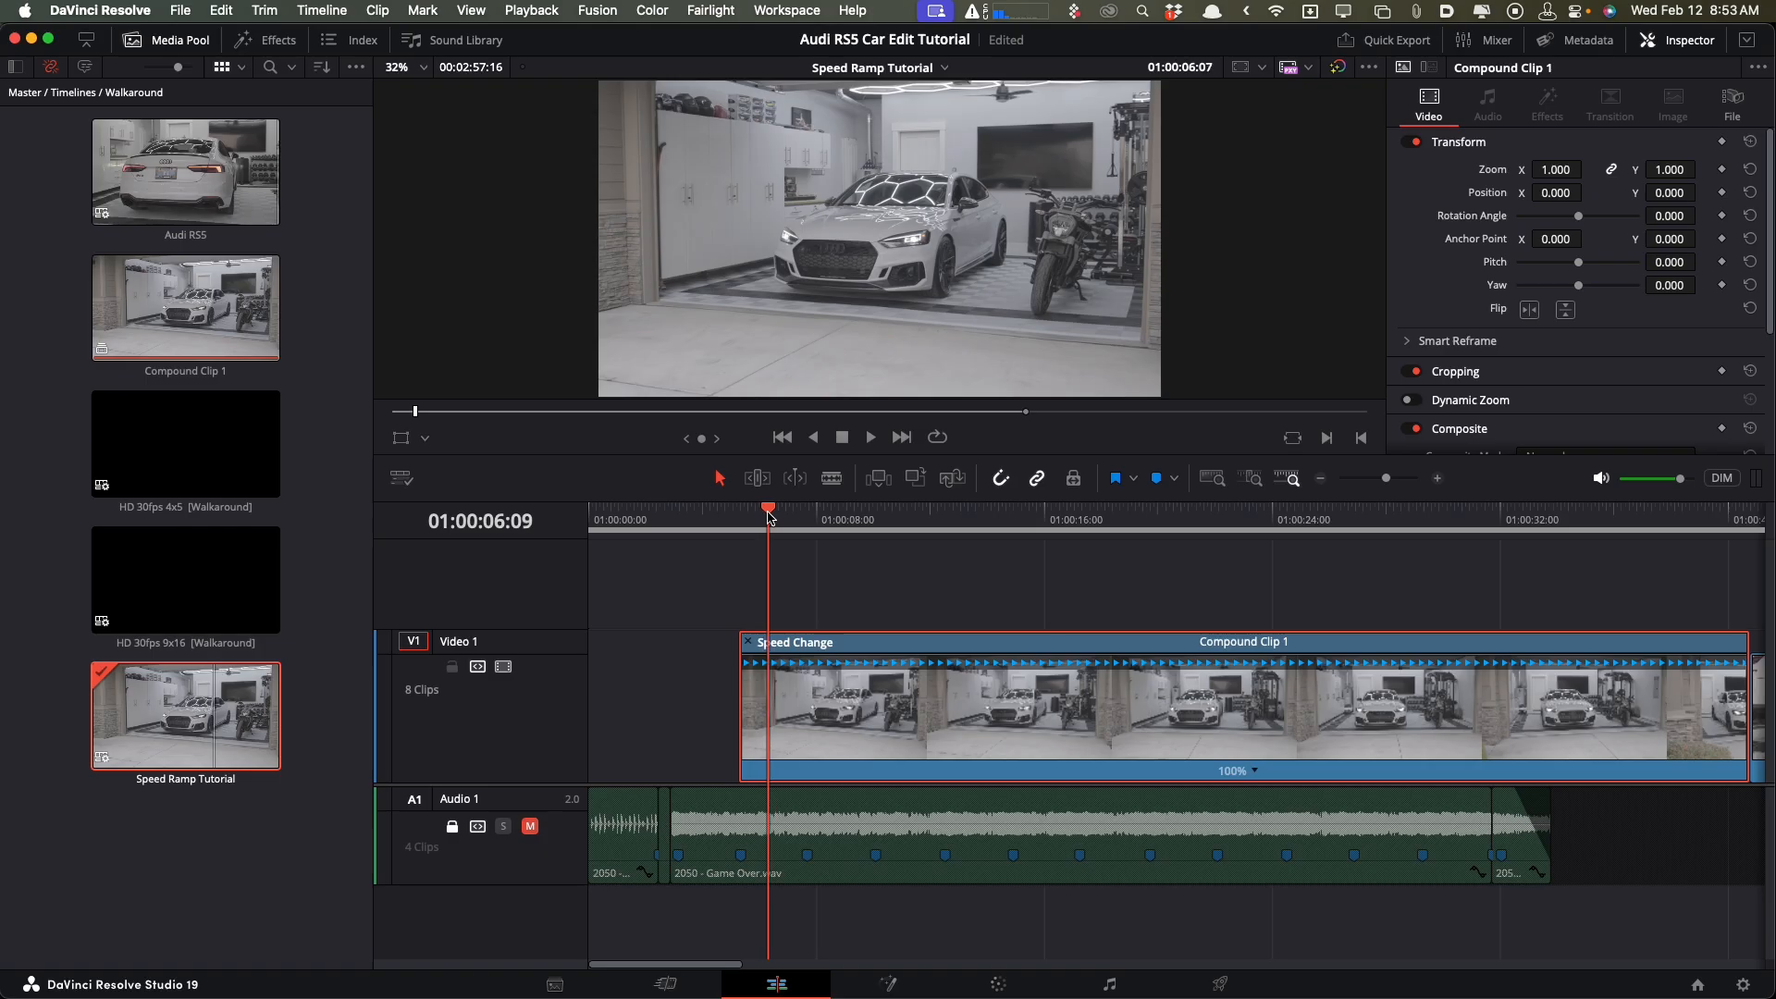
pyautogui.moveTo(869, 528)
pyautogui.mouseDown()
pyautogui.moveTo(1122, 562)
pyautogui.moveTo(775, 538)
pyautogui.moveTo(1354, 611)
pyautogui.moveTo(1661, 626)
pyautogui.moveTo(931, 611)
pyautogui.moveTo(1172, 618)
pyautogui.mouseUp()
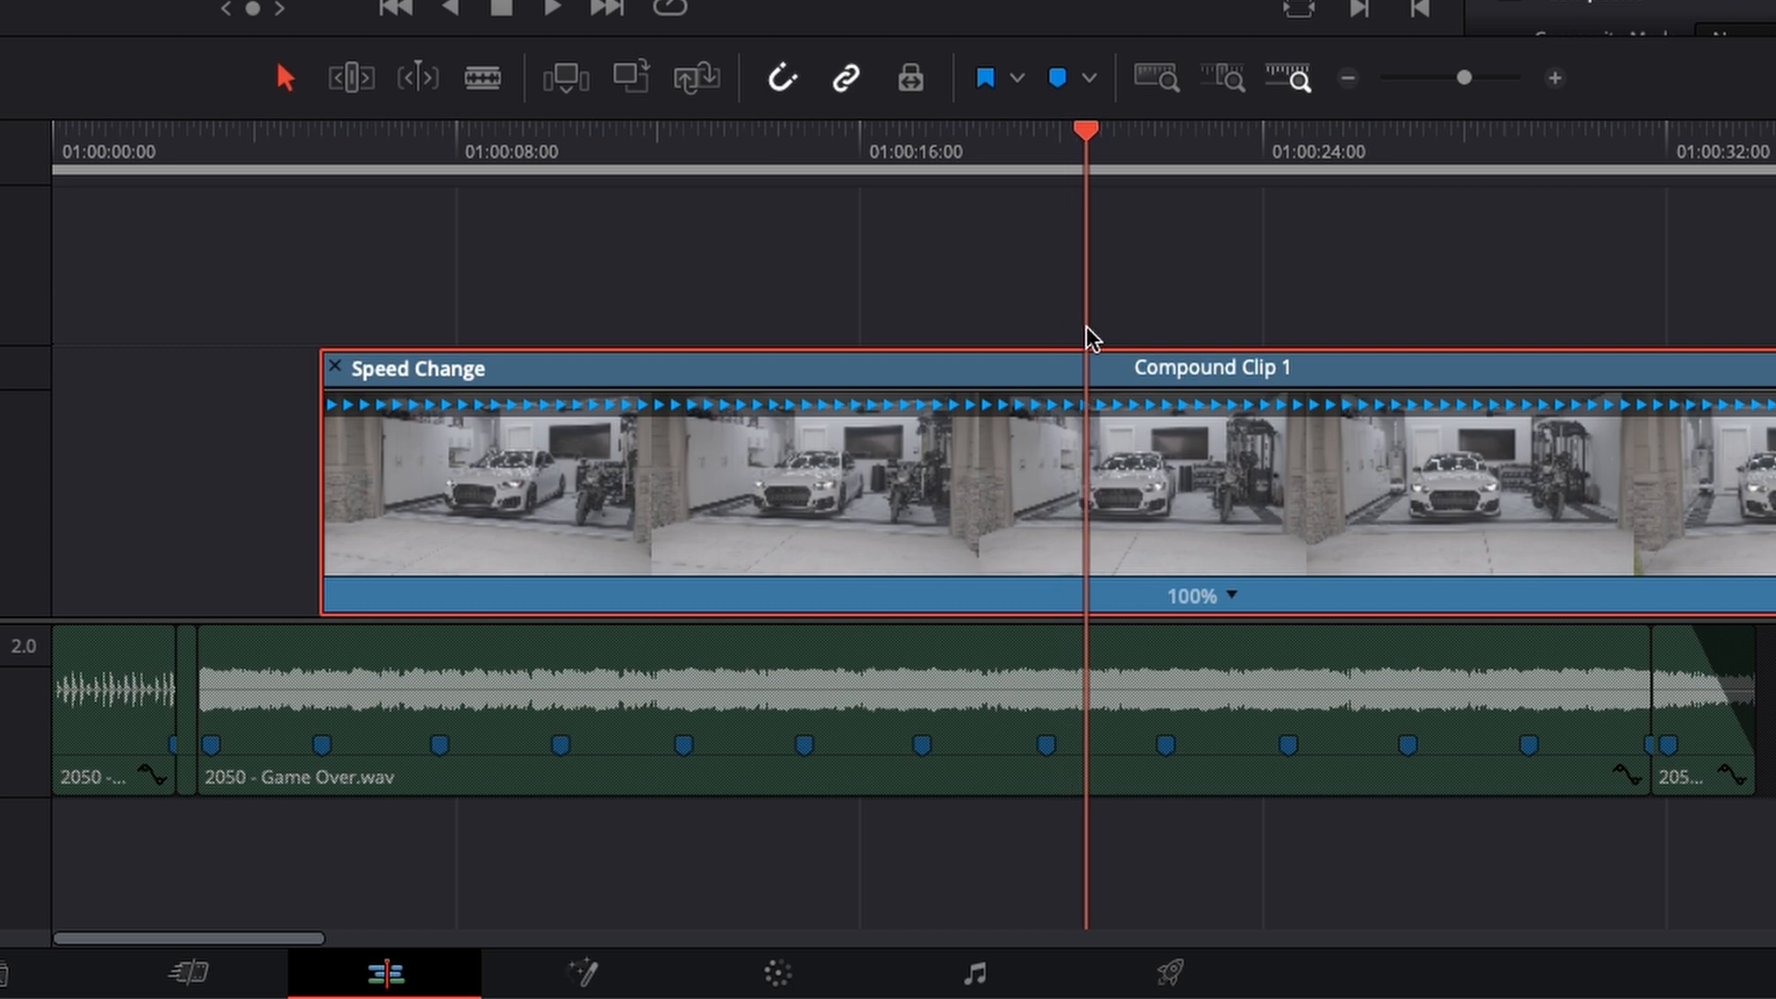
pyautogui.moveTo(1086, 328); pyautogui.dragTo(1098, 327)
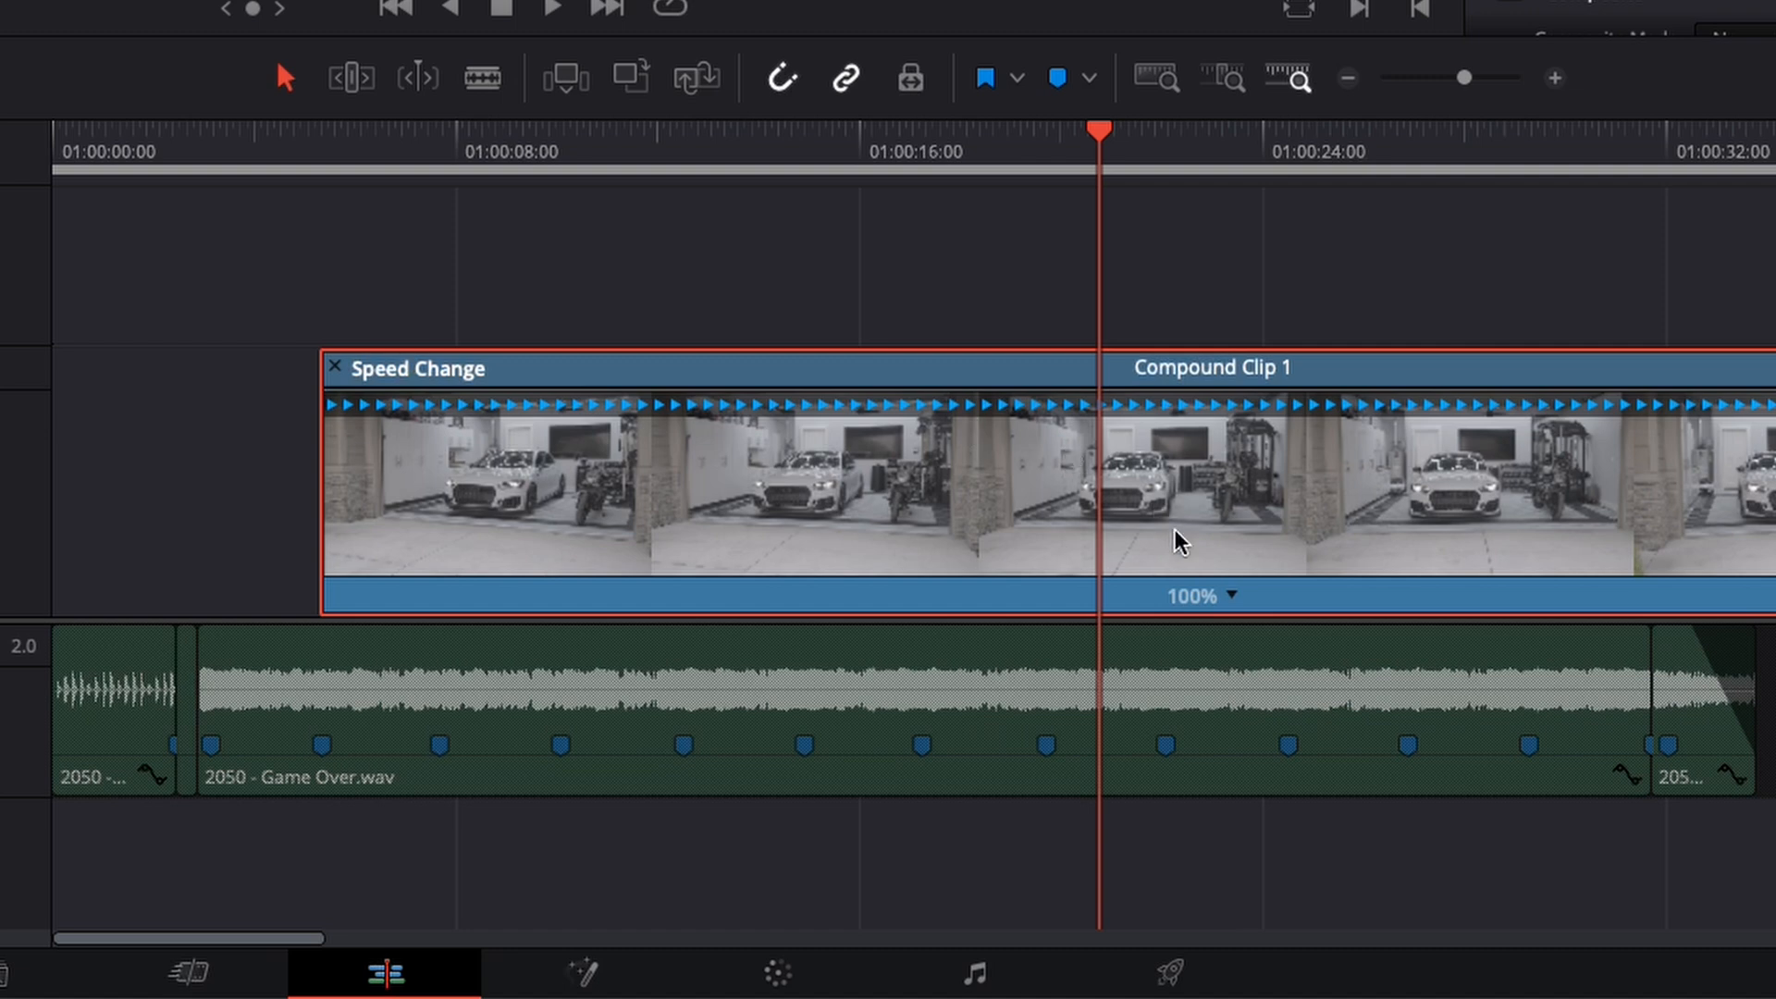
pyautogui.click(1232, 594)
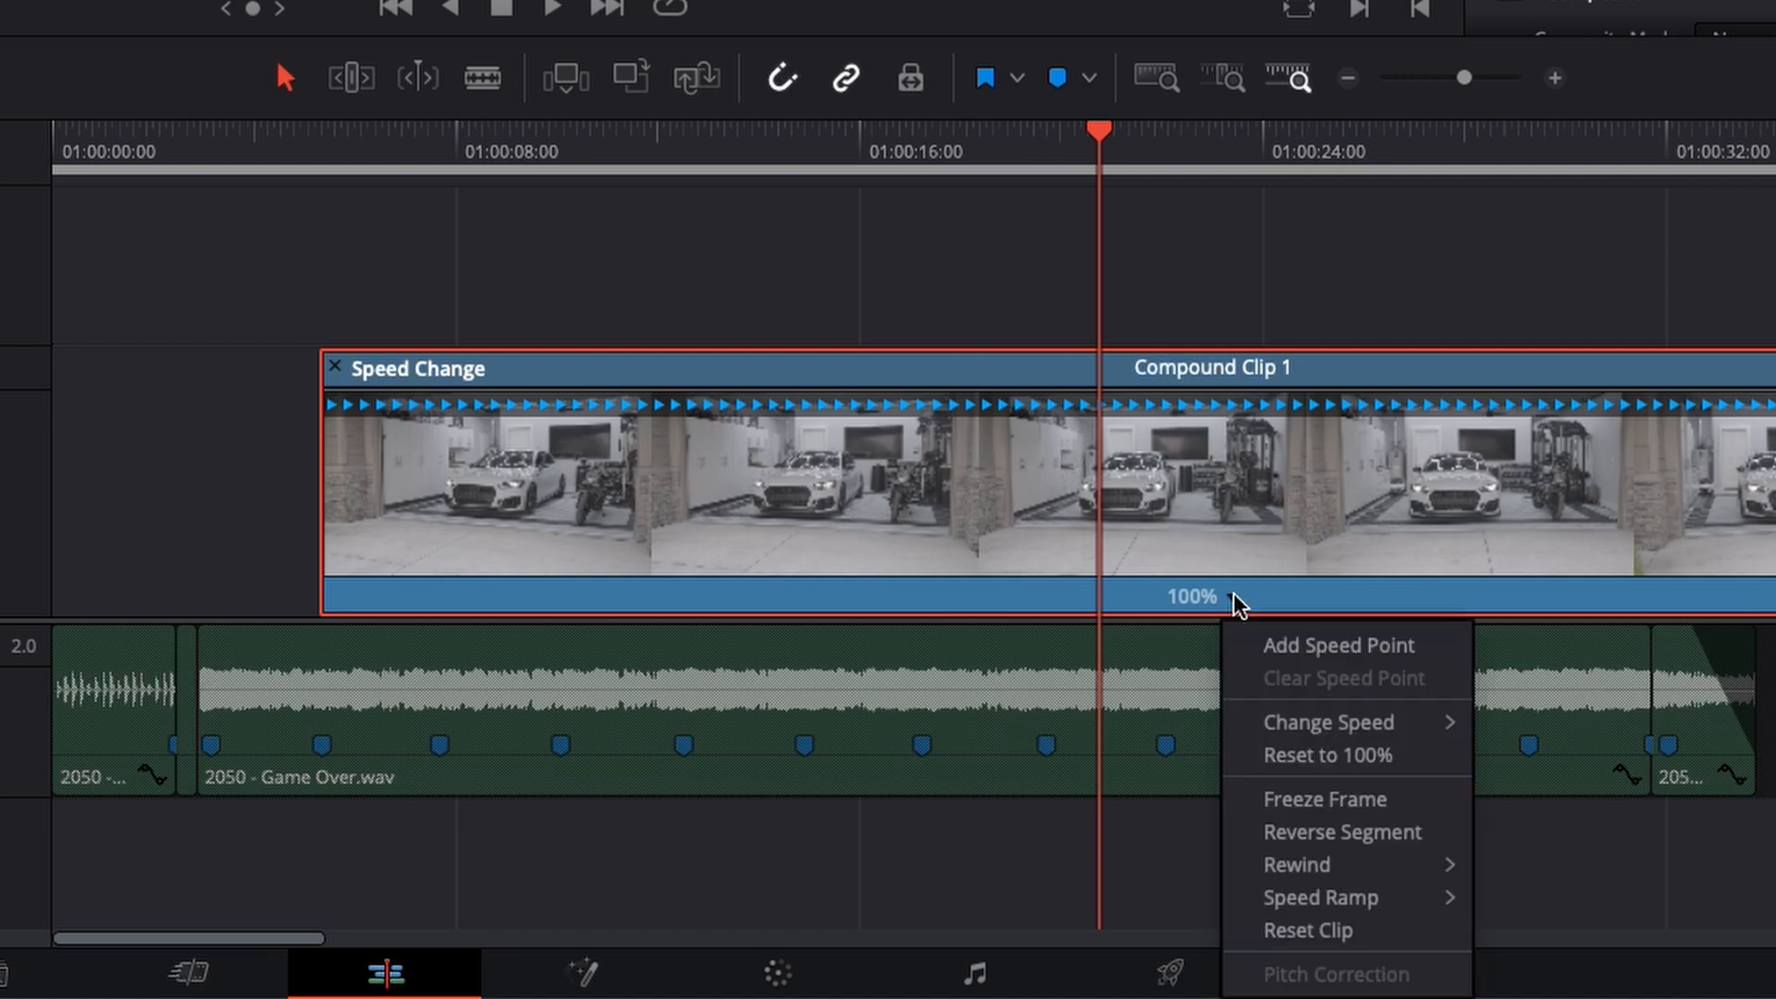
pyautogui.click(1285, 645)
# Add a second speed point to the compound clip at about 01:00:26.
pyautogui.hscroll(2, 1280, 529)
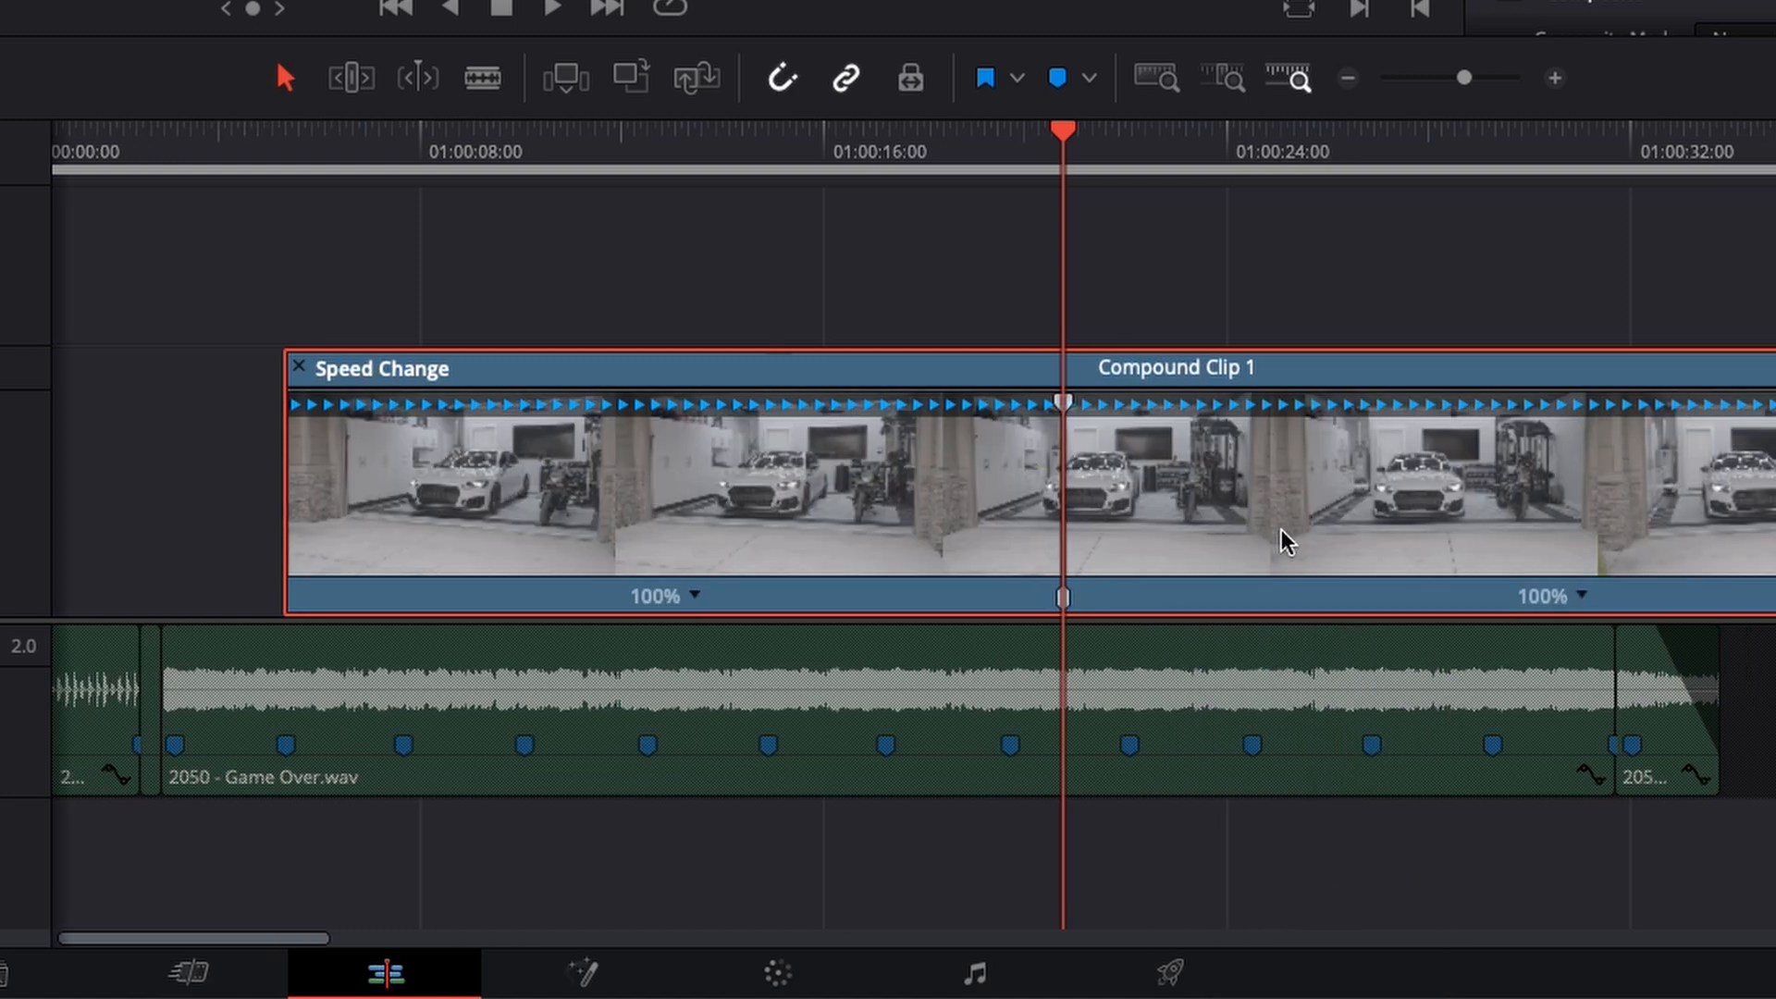
pyautogui.hscroll(5, 1280, 529)
pyautogui.moveTo(711, 122); pyautogui.dragTo(1001, 185)
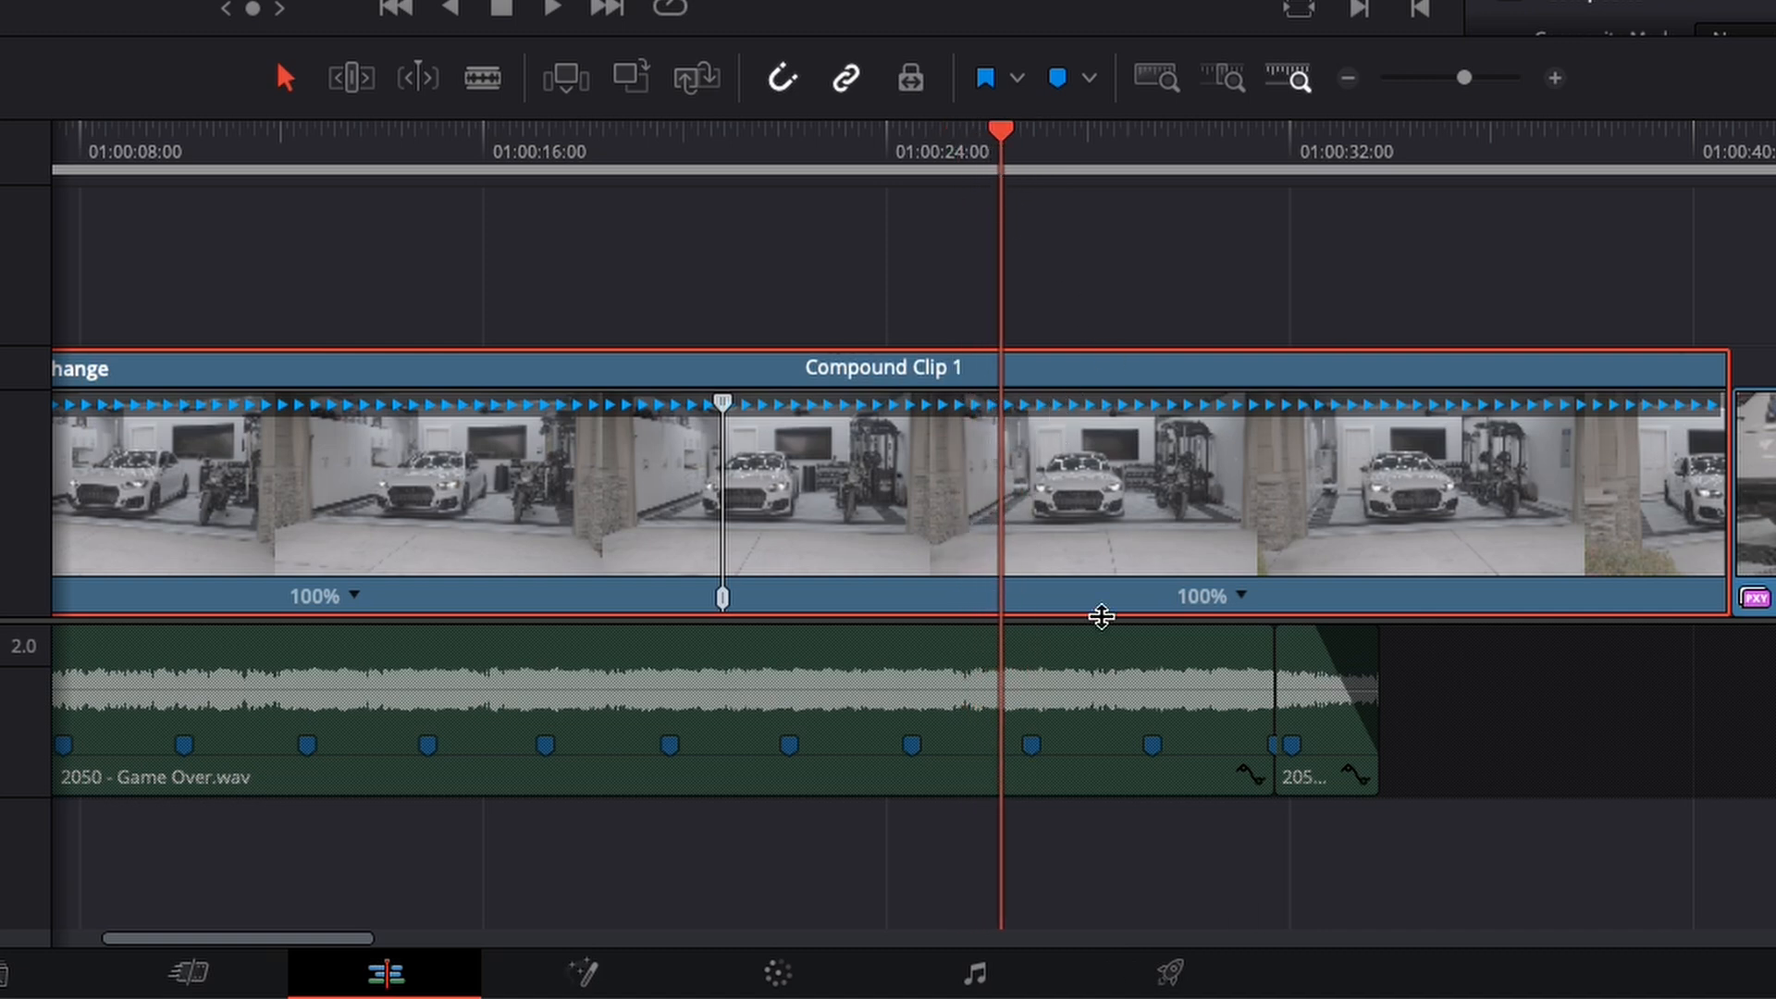
pyautogui.click(1242, 596)
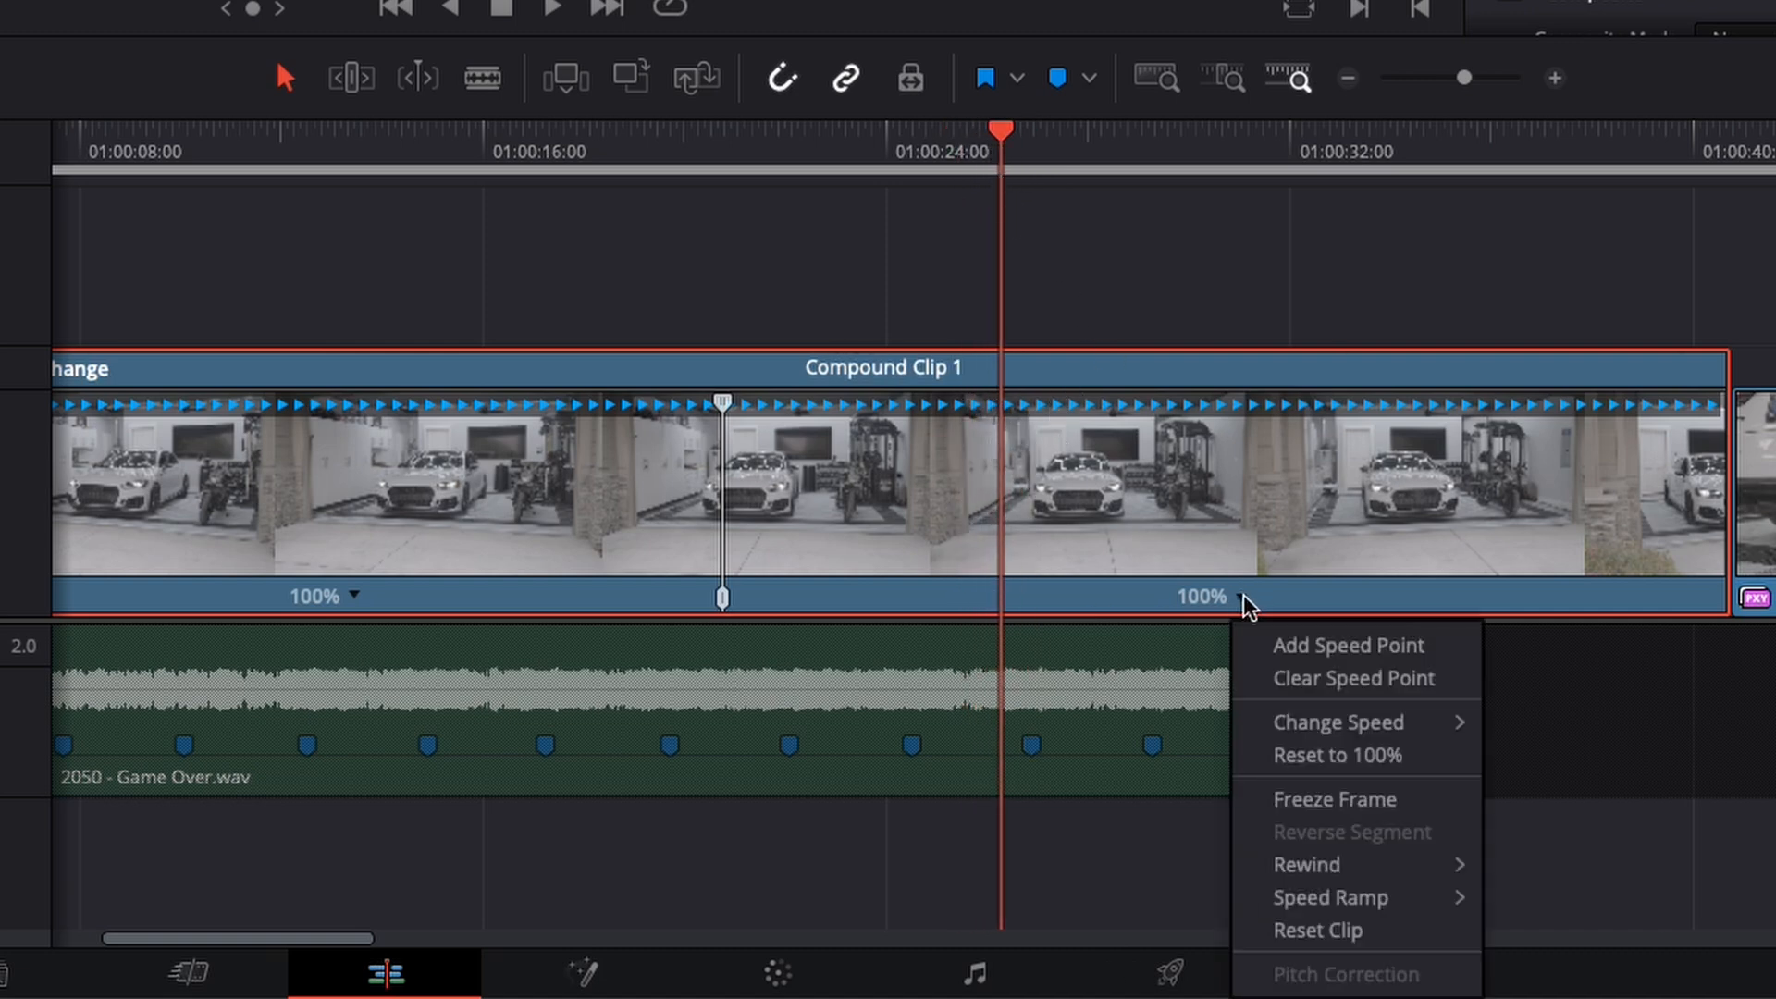
pyautogui.click(1268, 646)
# Speed up the segment before the first speed point by shortening it, and pull the second speed point back to about 01:00:07.
pyautogui.hscroll(-5, 851, 546)
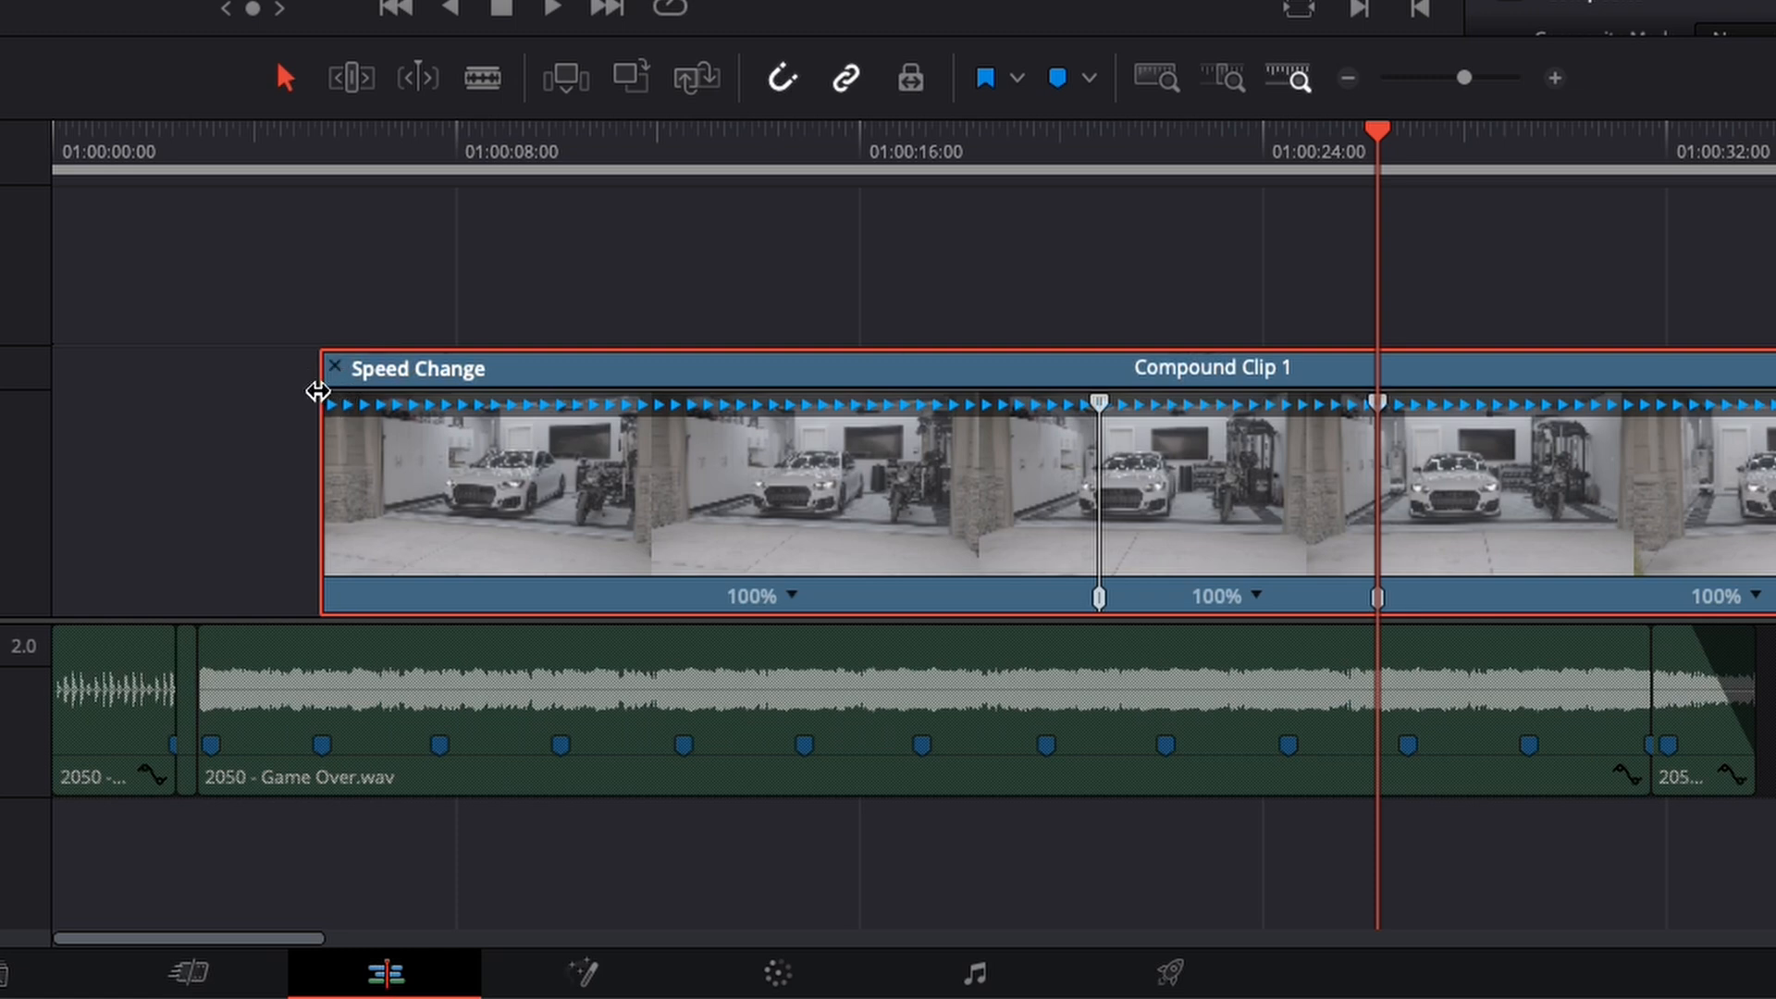
pyautogui.moveTo(317, 391); pyautogui.dragTo(1063, 425)
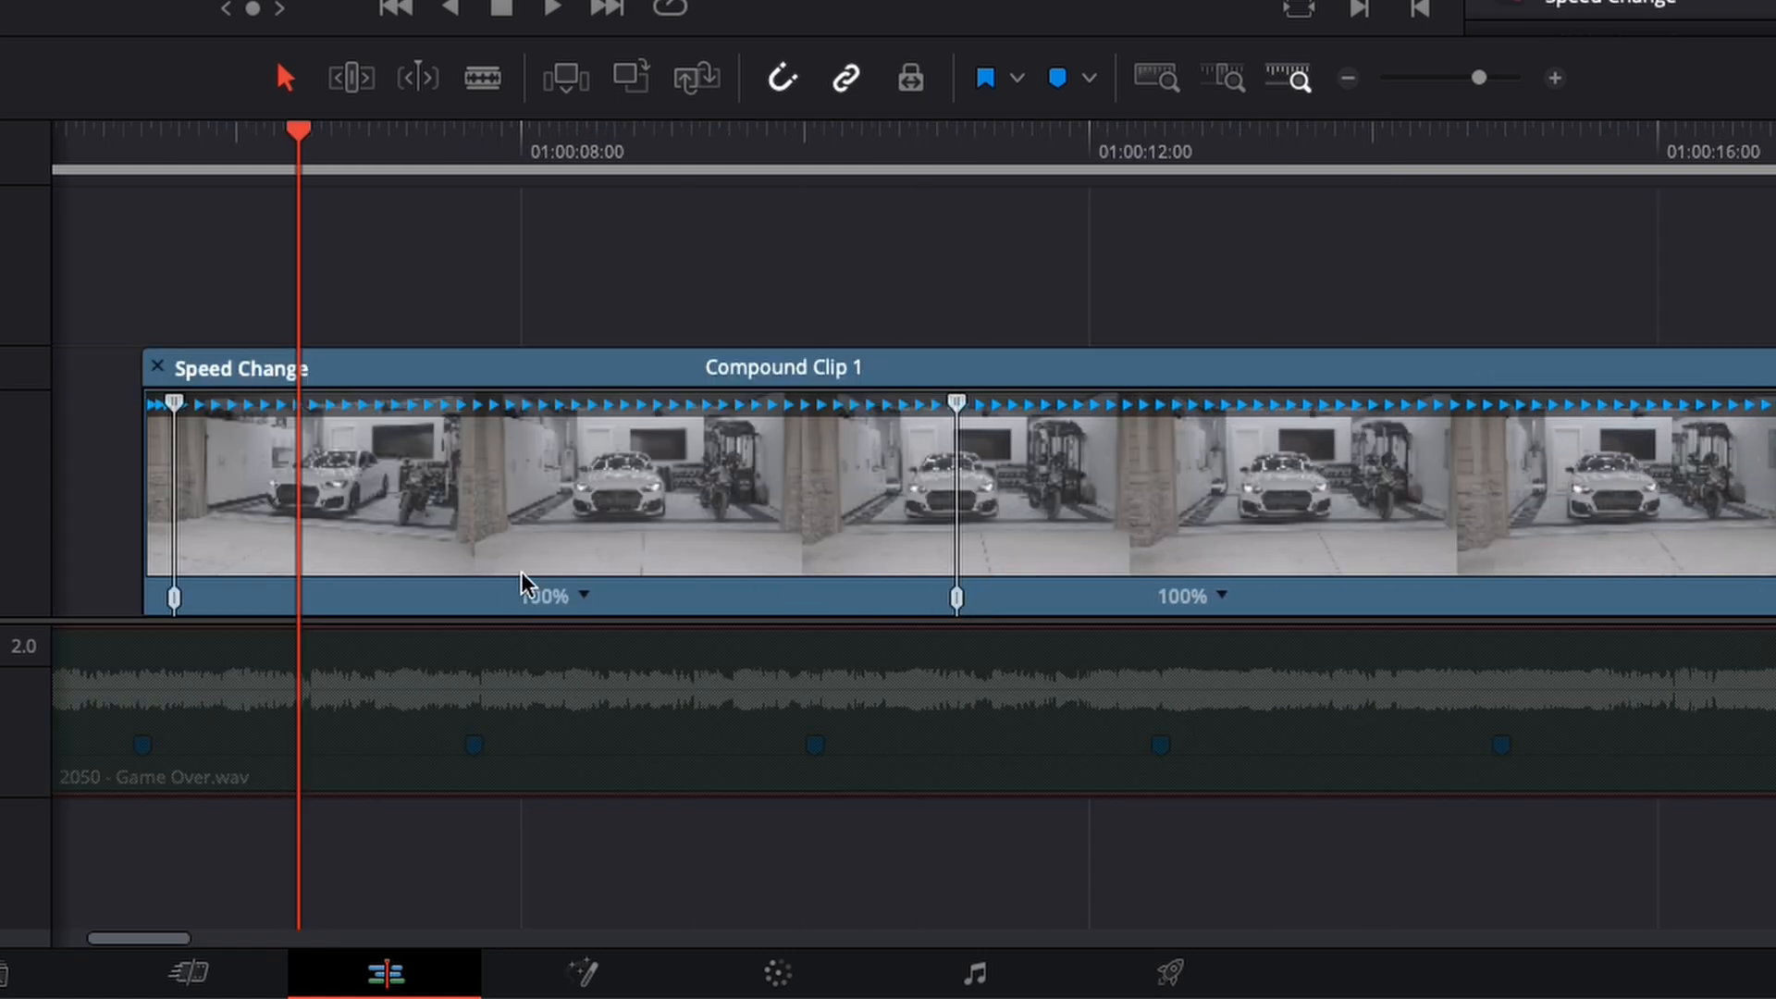
pyautogui.hscroll(-3, 290, 702)
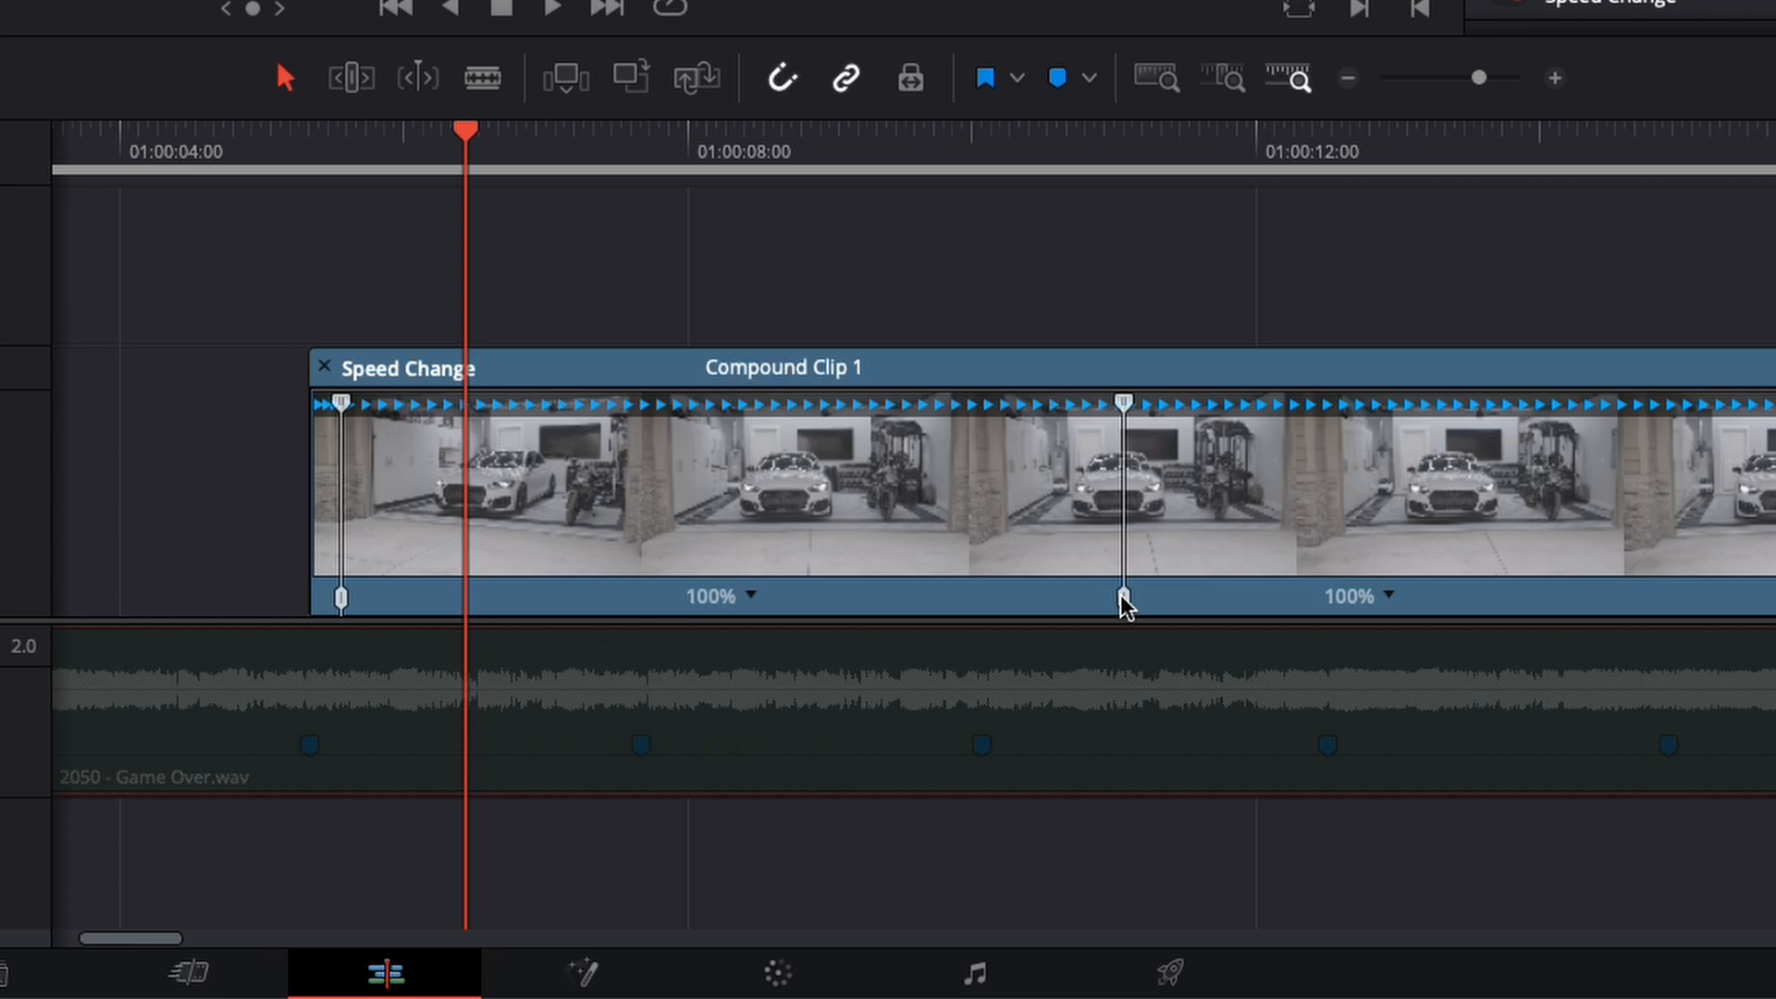
pyautogui.moveTo(1124, 599); pyautogui.dragTo(564, 595)
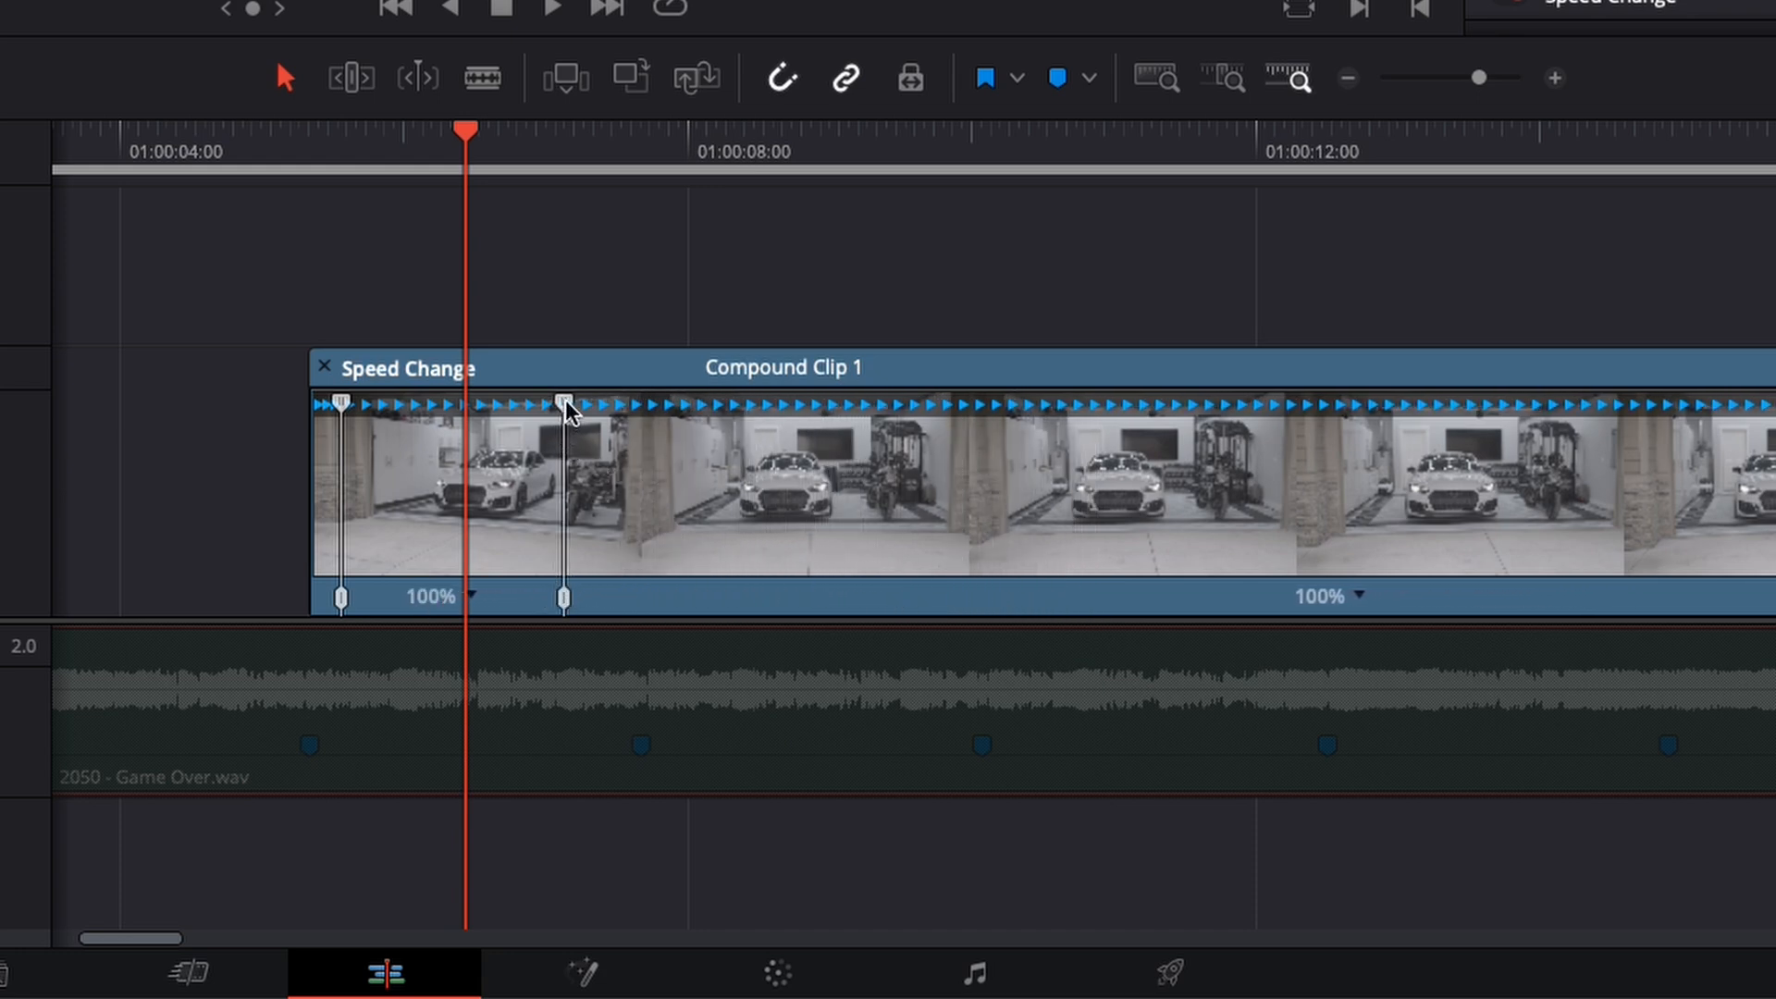
pyautogui.moveTo(565, 407); pyautogui.dragTo(527, 602)
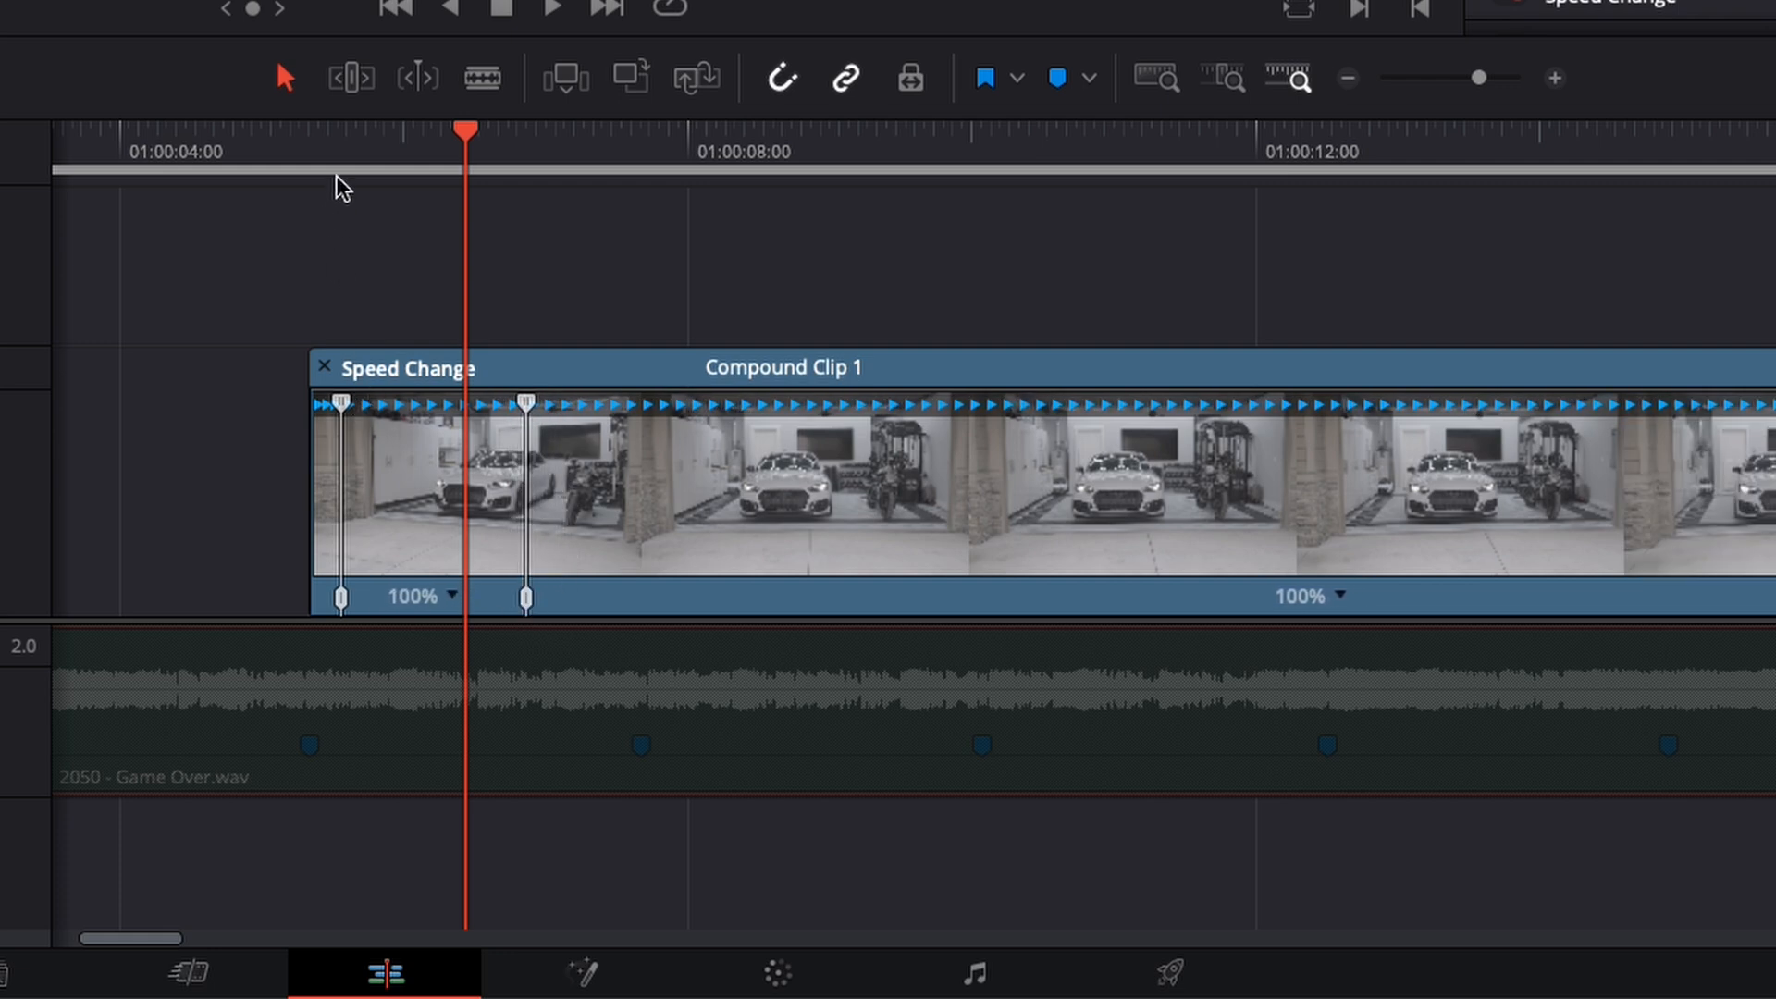
pyautogui.click(328, 174)
pyautogui.press('space')
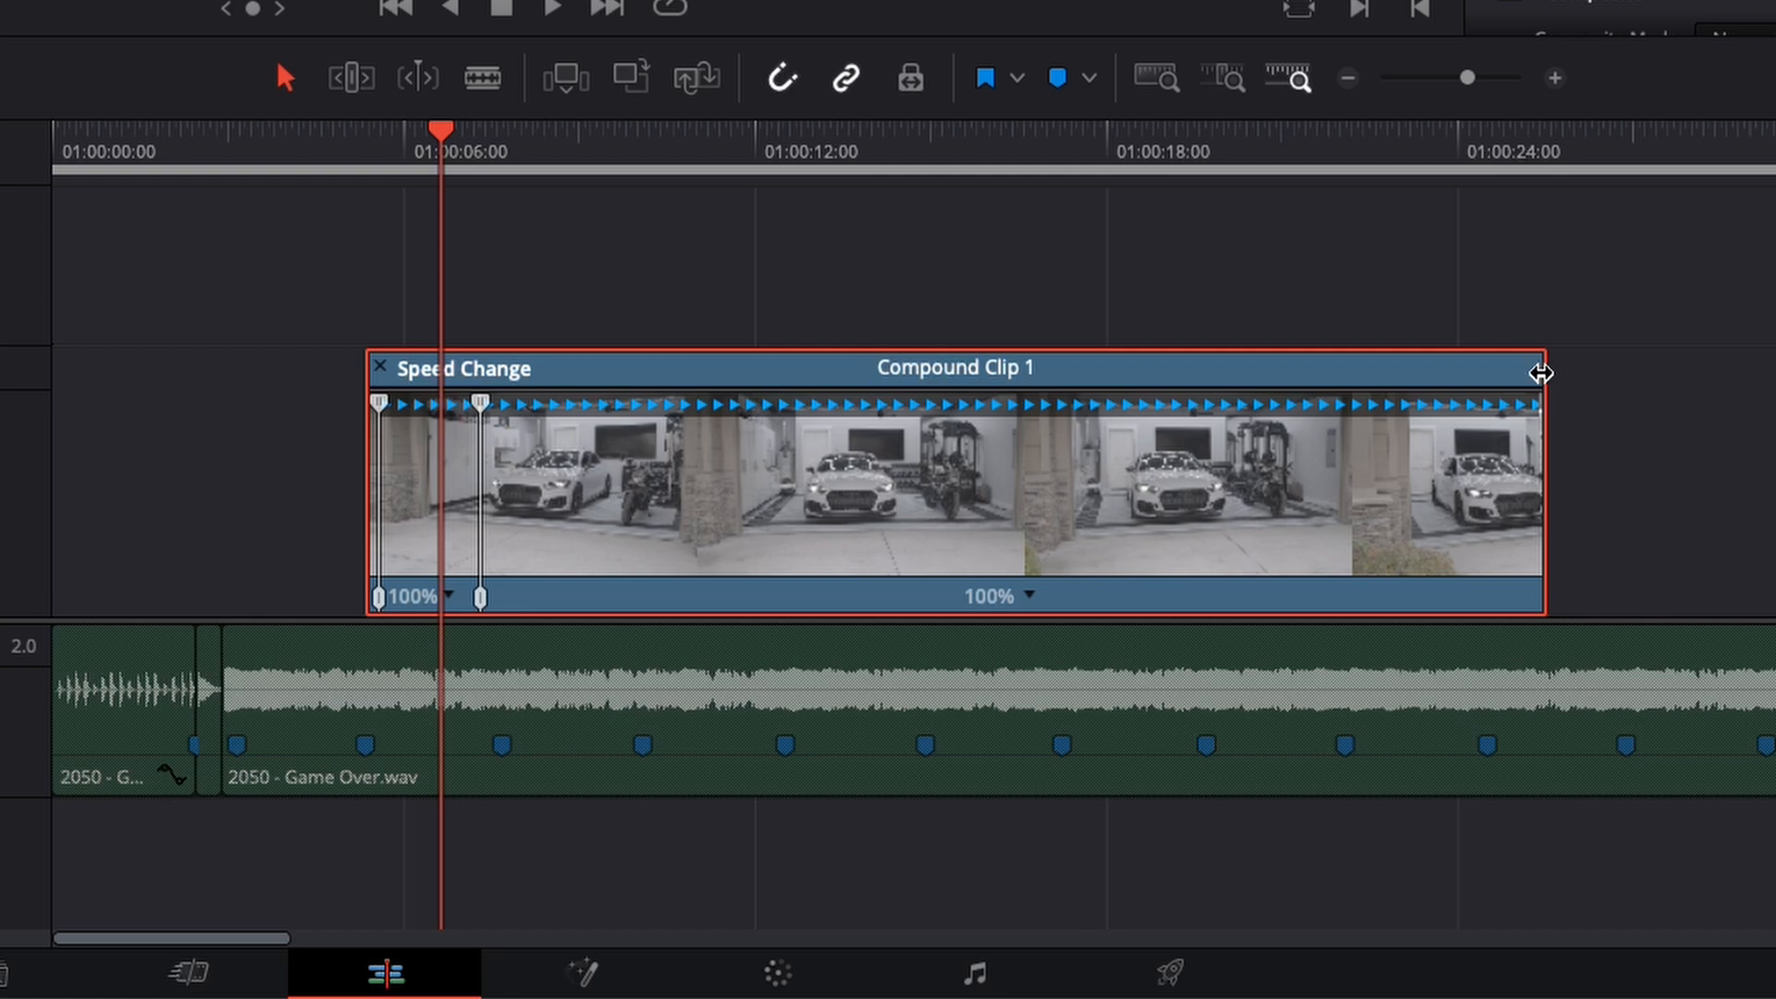
# Compress the segment after the second speed point into a short burst at the clip's end, and play back the ramp.
pyautogui.moveTo(1545, 374); pyautogui.dragTo(508, 357)
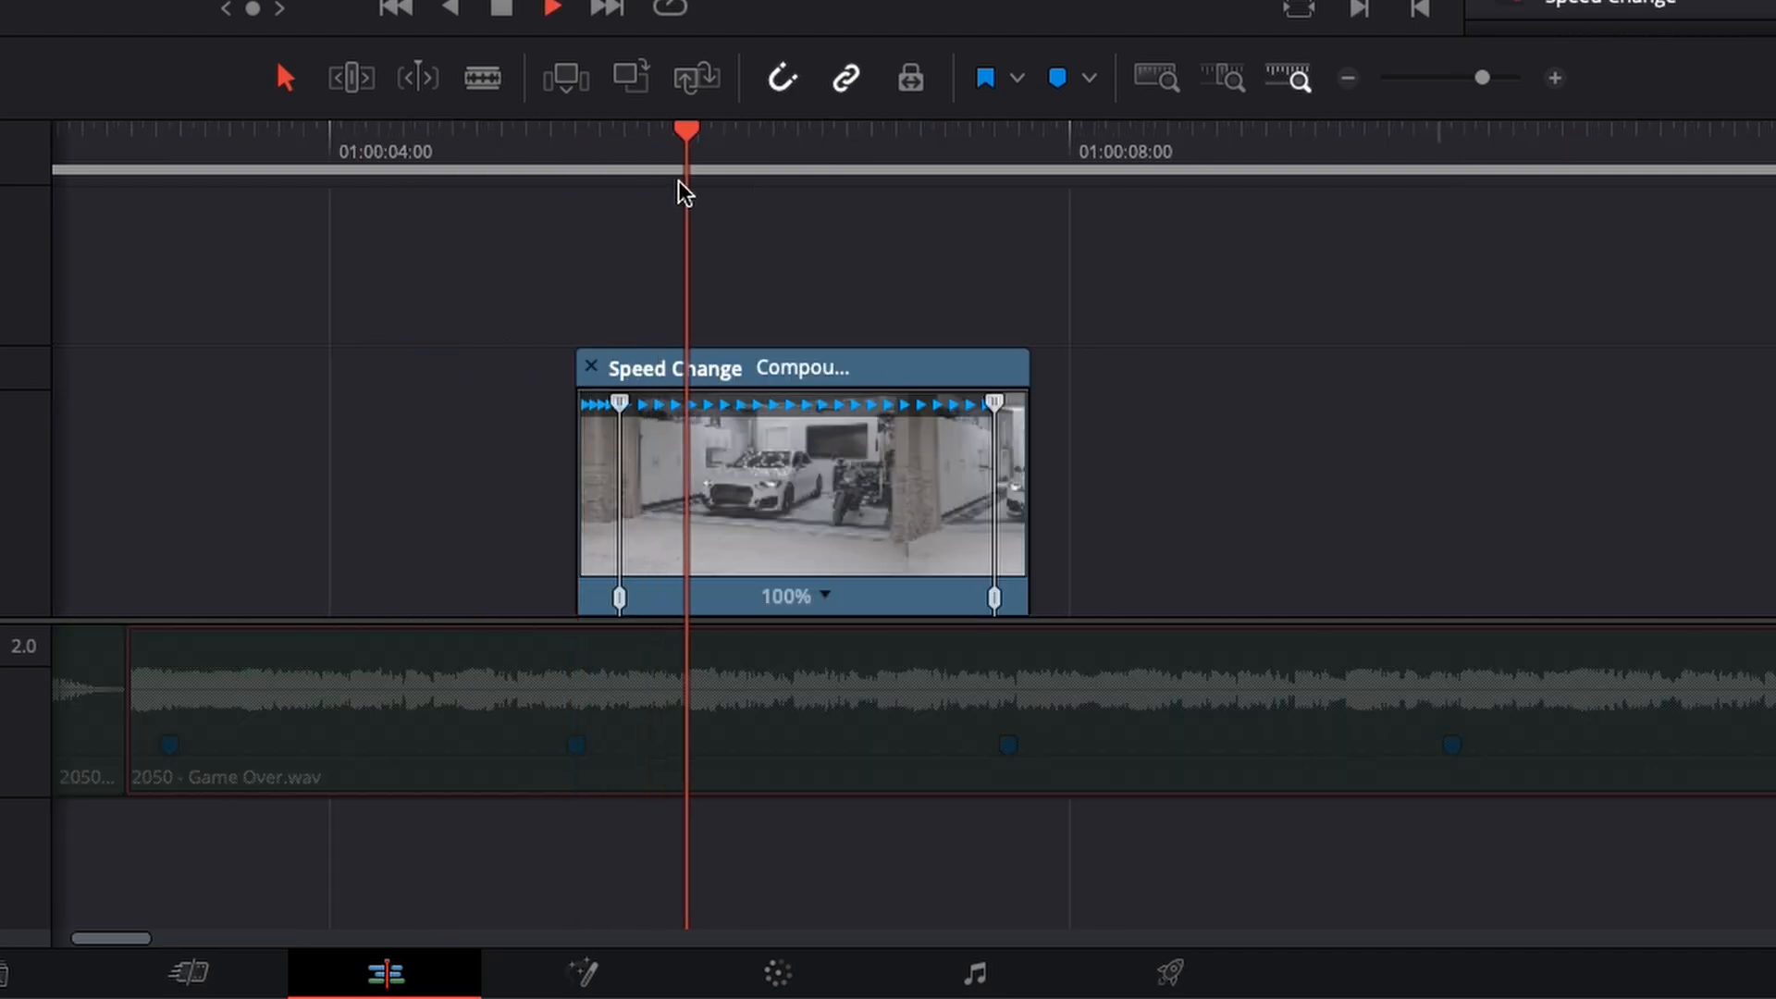
pyautogui.click(630, 156)
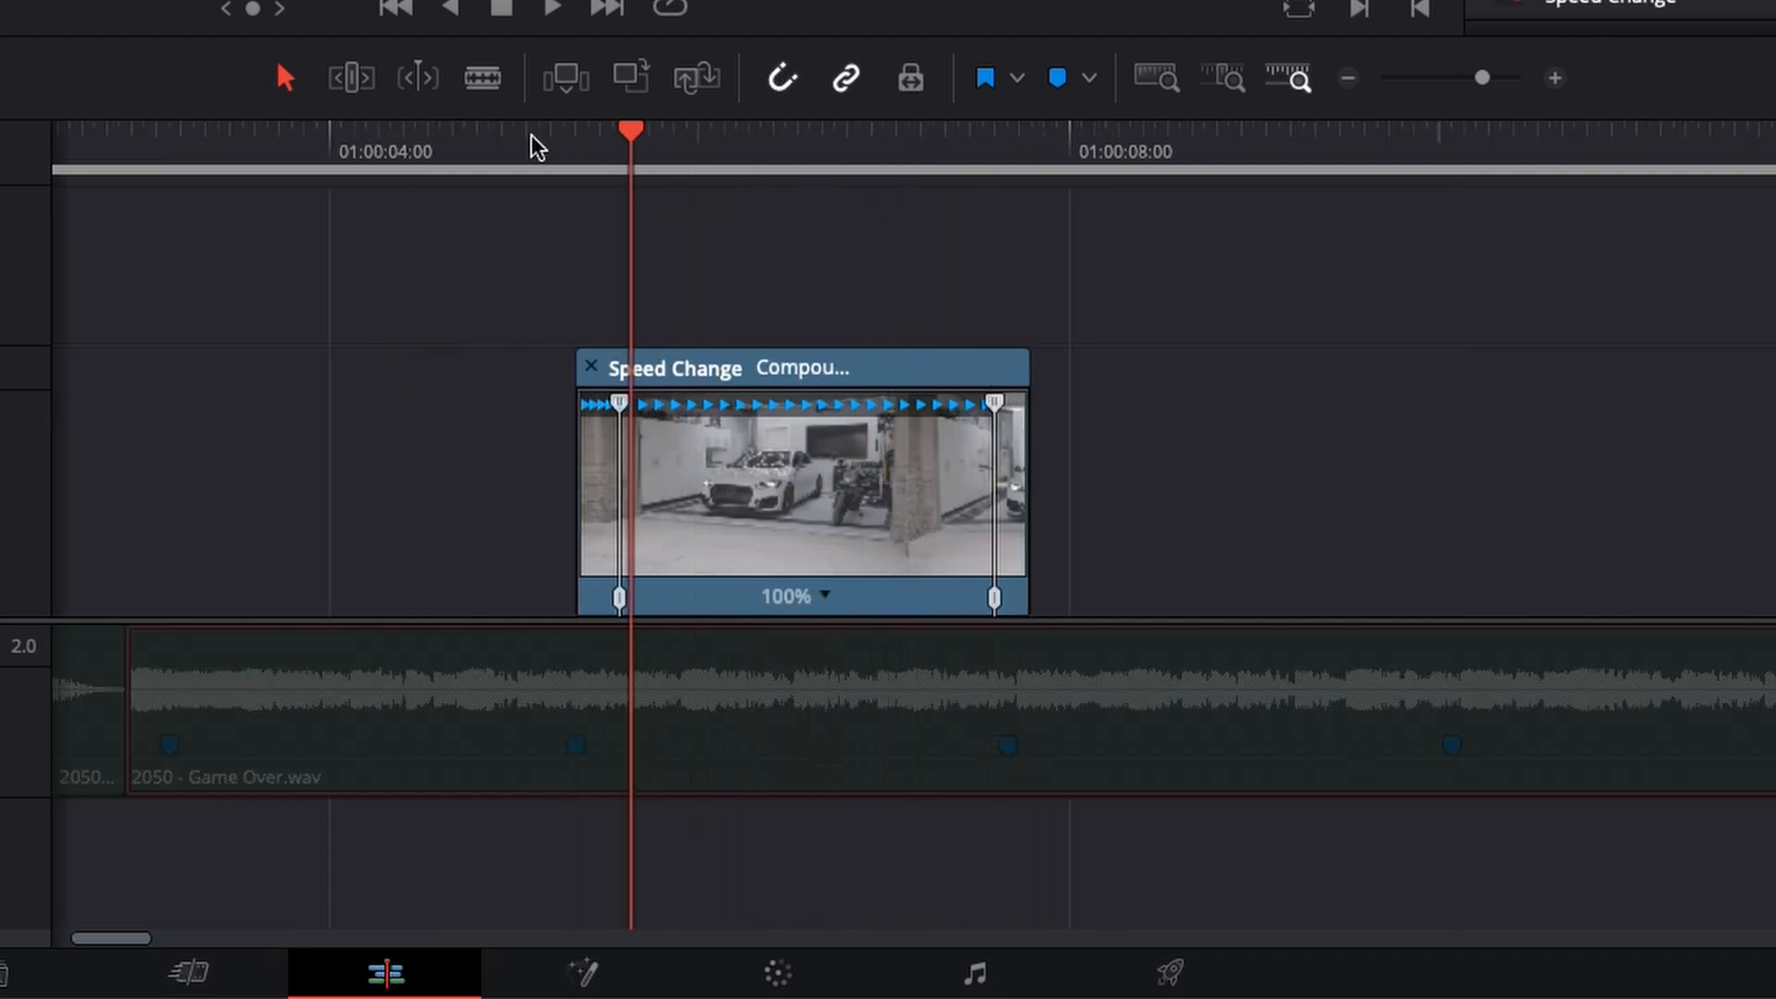
pyautogui.press('space')
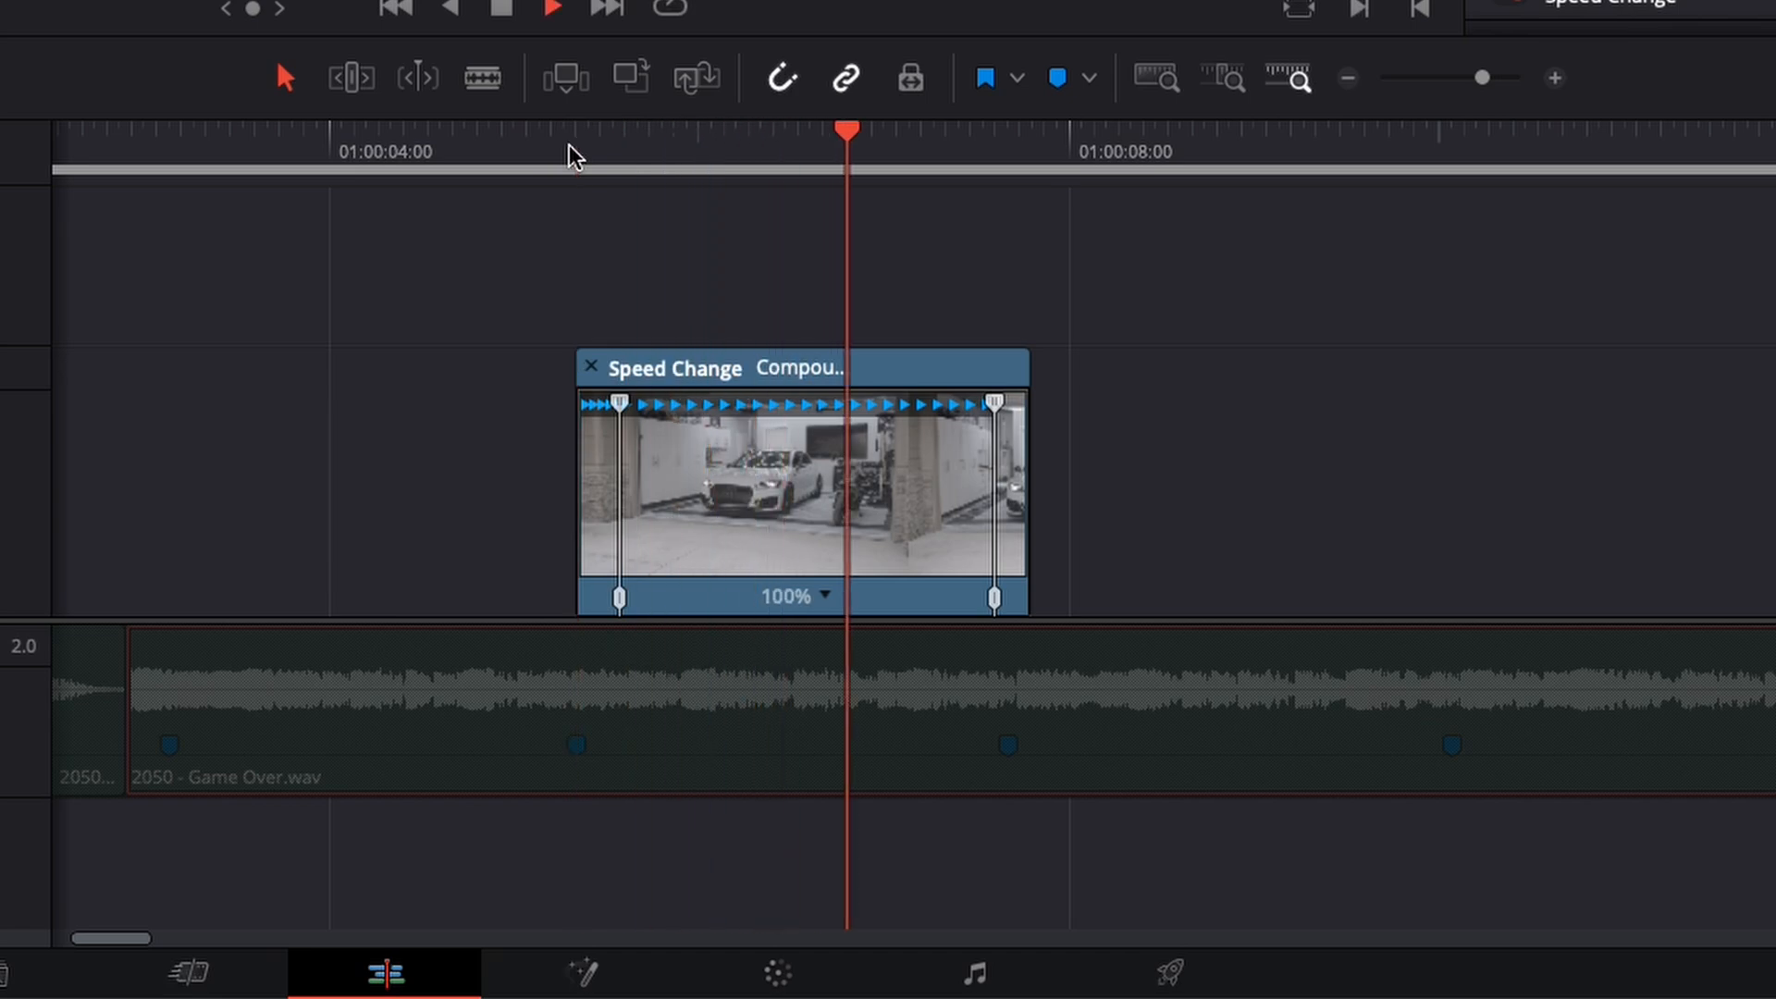
pyautogui.press('space')
# Show the clip's retime speed curve, smooth the first speed keyframe, widen its easing slightly, and check the playback.
pyautogui.rightClick(869, 384)
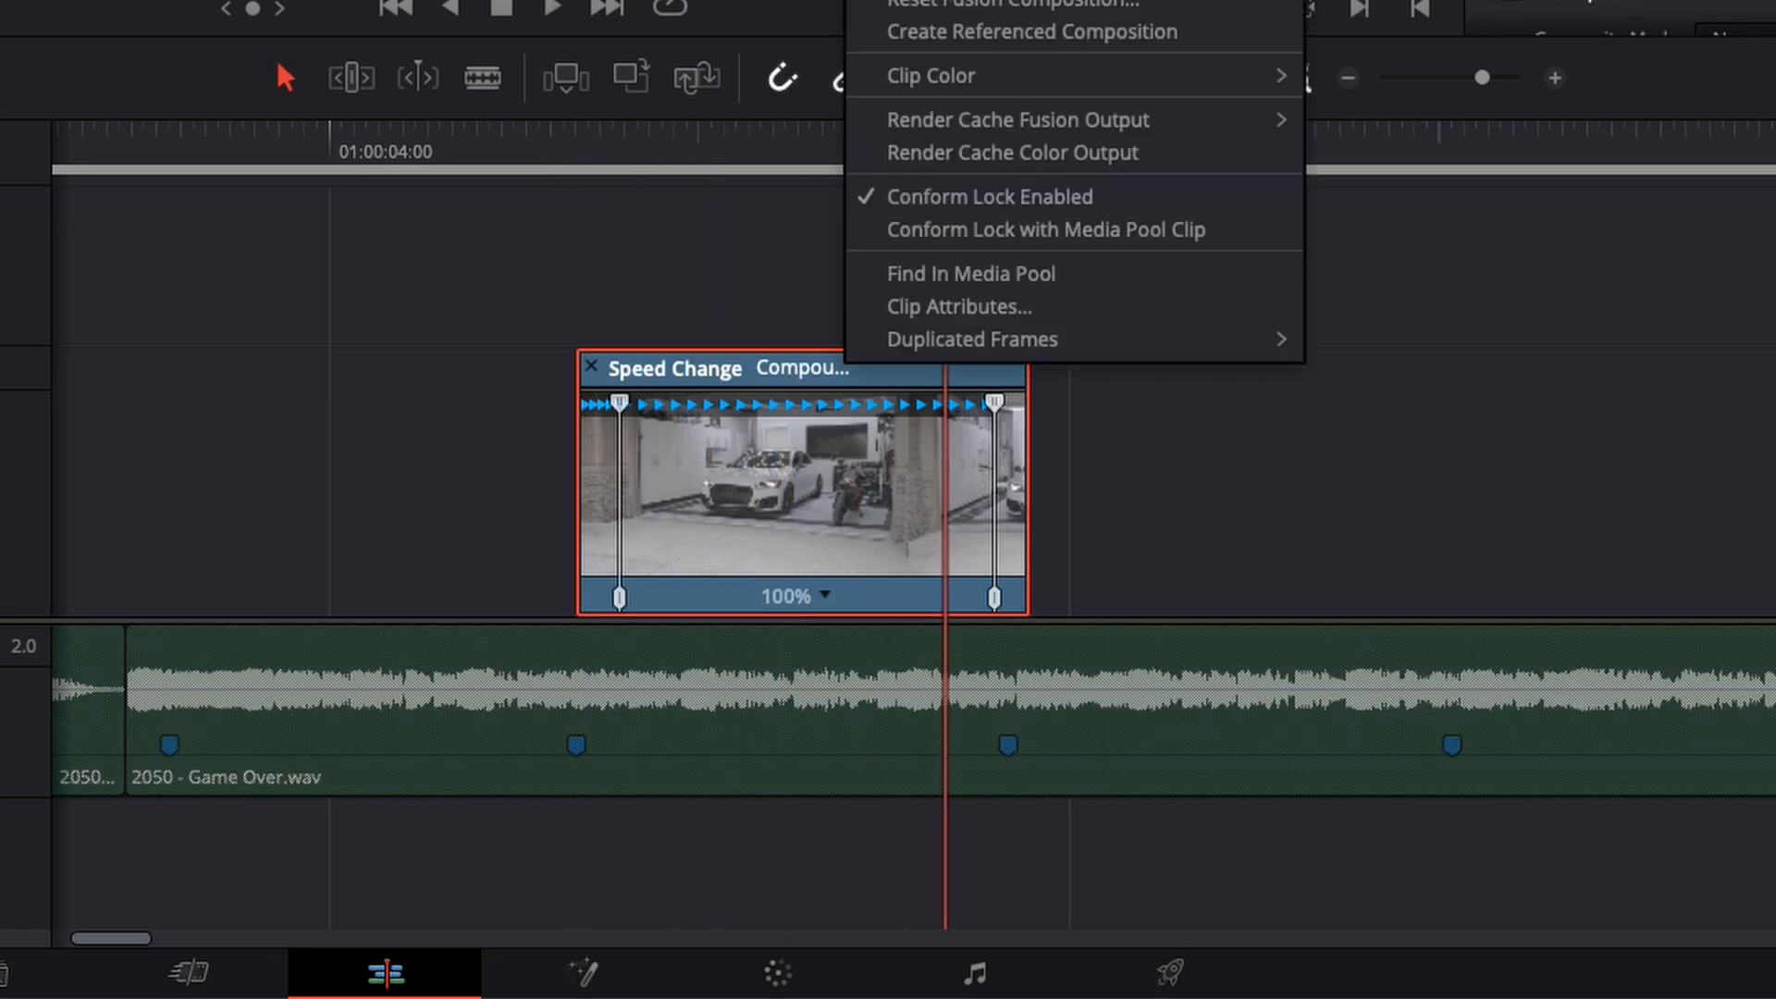
pyautogui.click(911, 2)
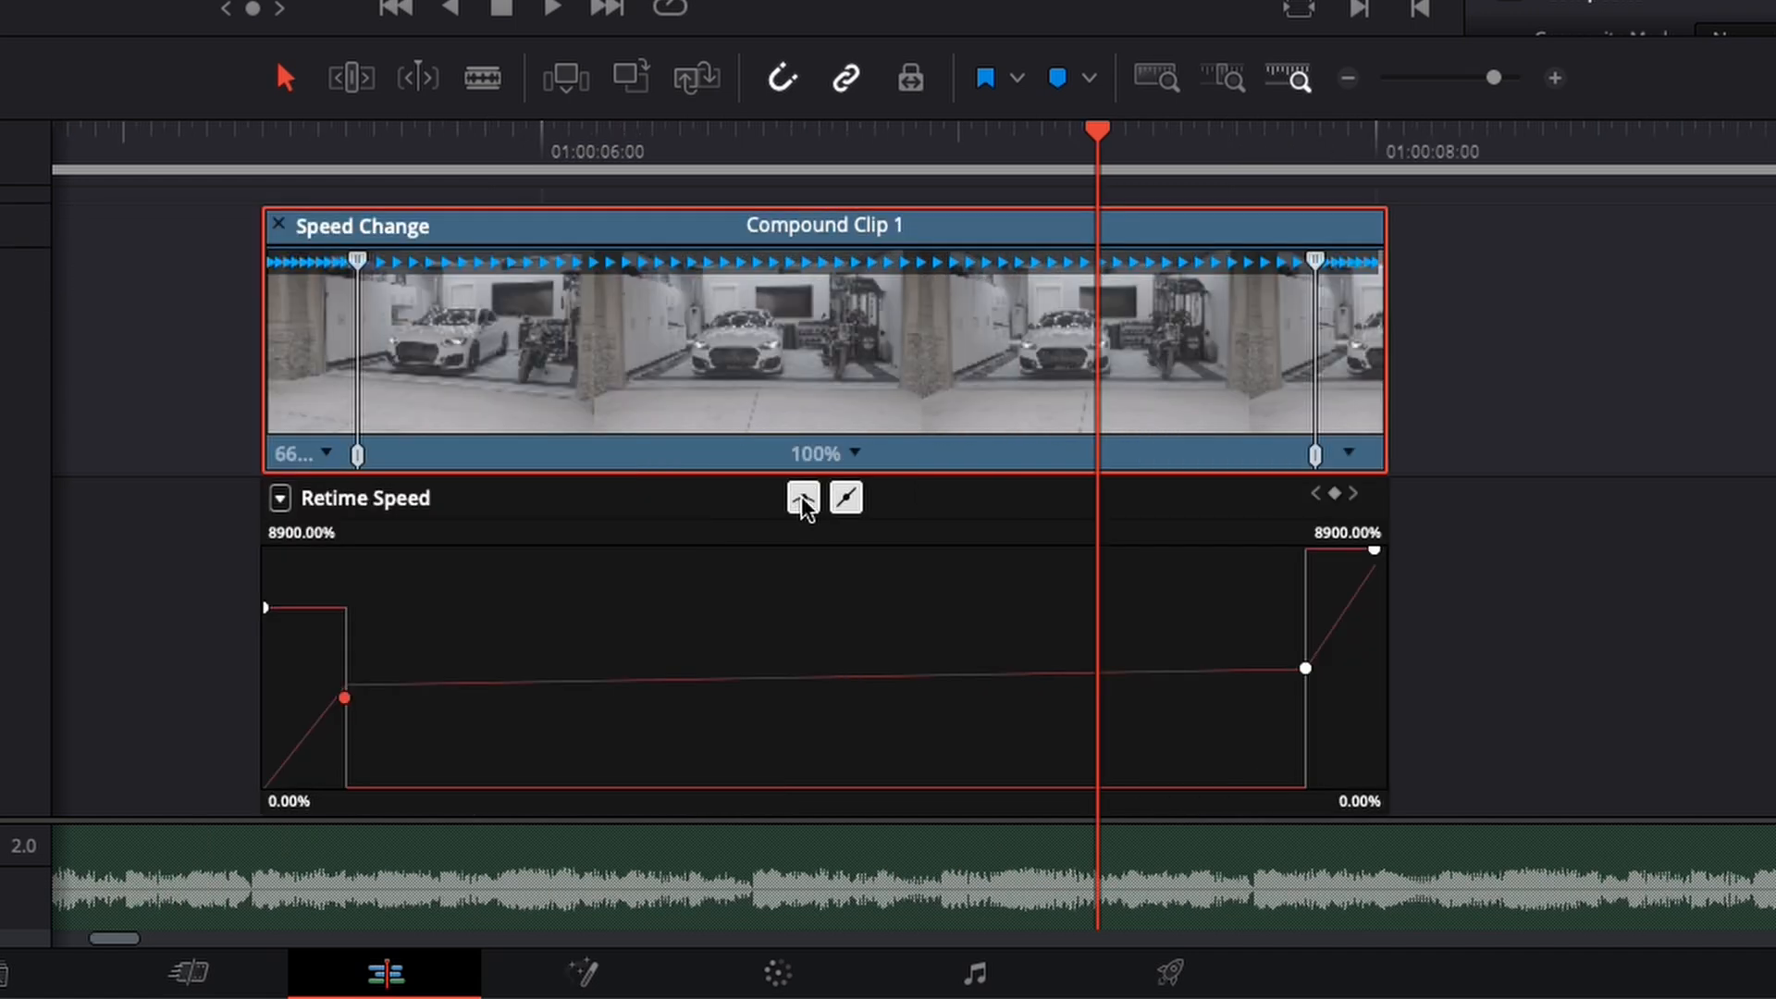
pyautogui.click(802, 499)
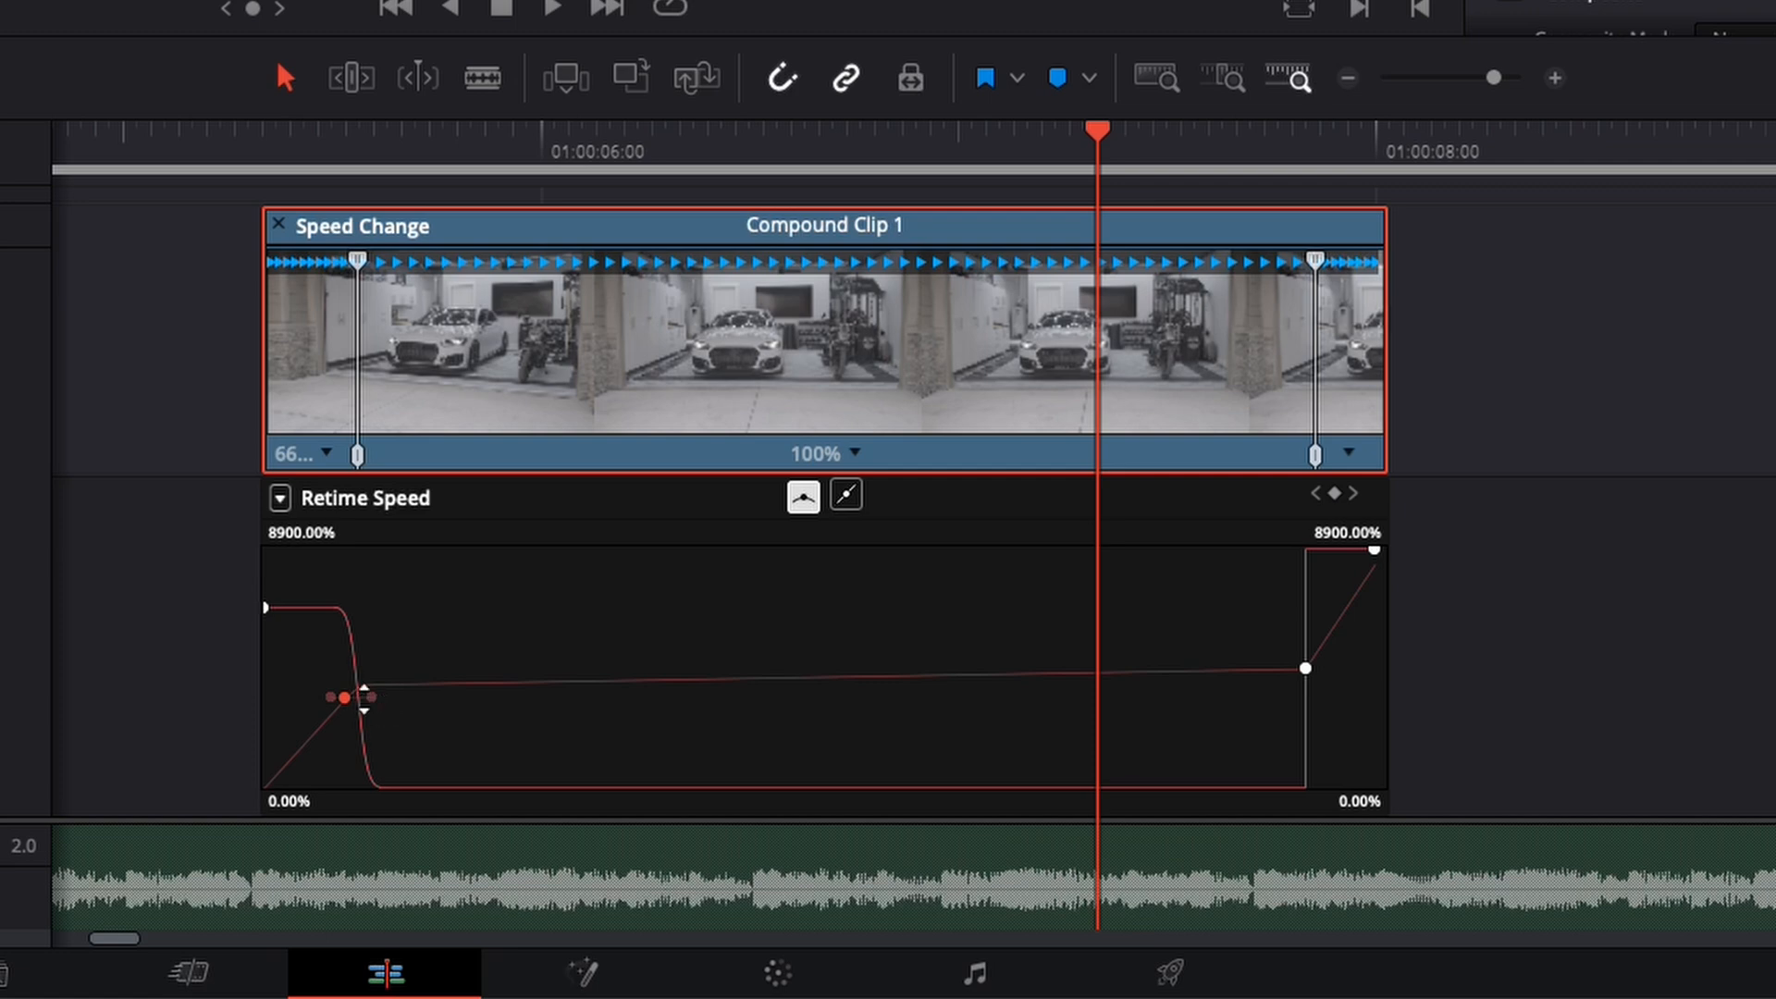
pyautogui.moveTo(370, 697)
pyautogui.mouseDown()
pyautogui.moveTo(422, 700)
pyautogui.moveTo(300, 698)
pyautogui.moveTo(385, 699)
pyautogui.mouseUp()
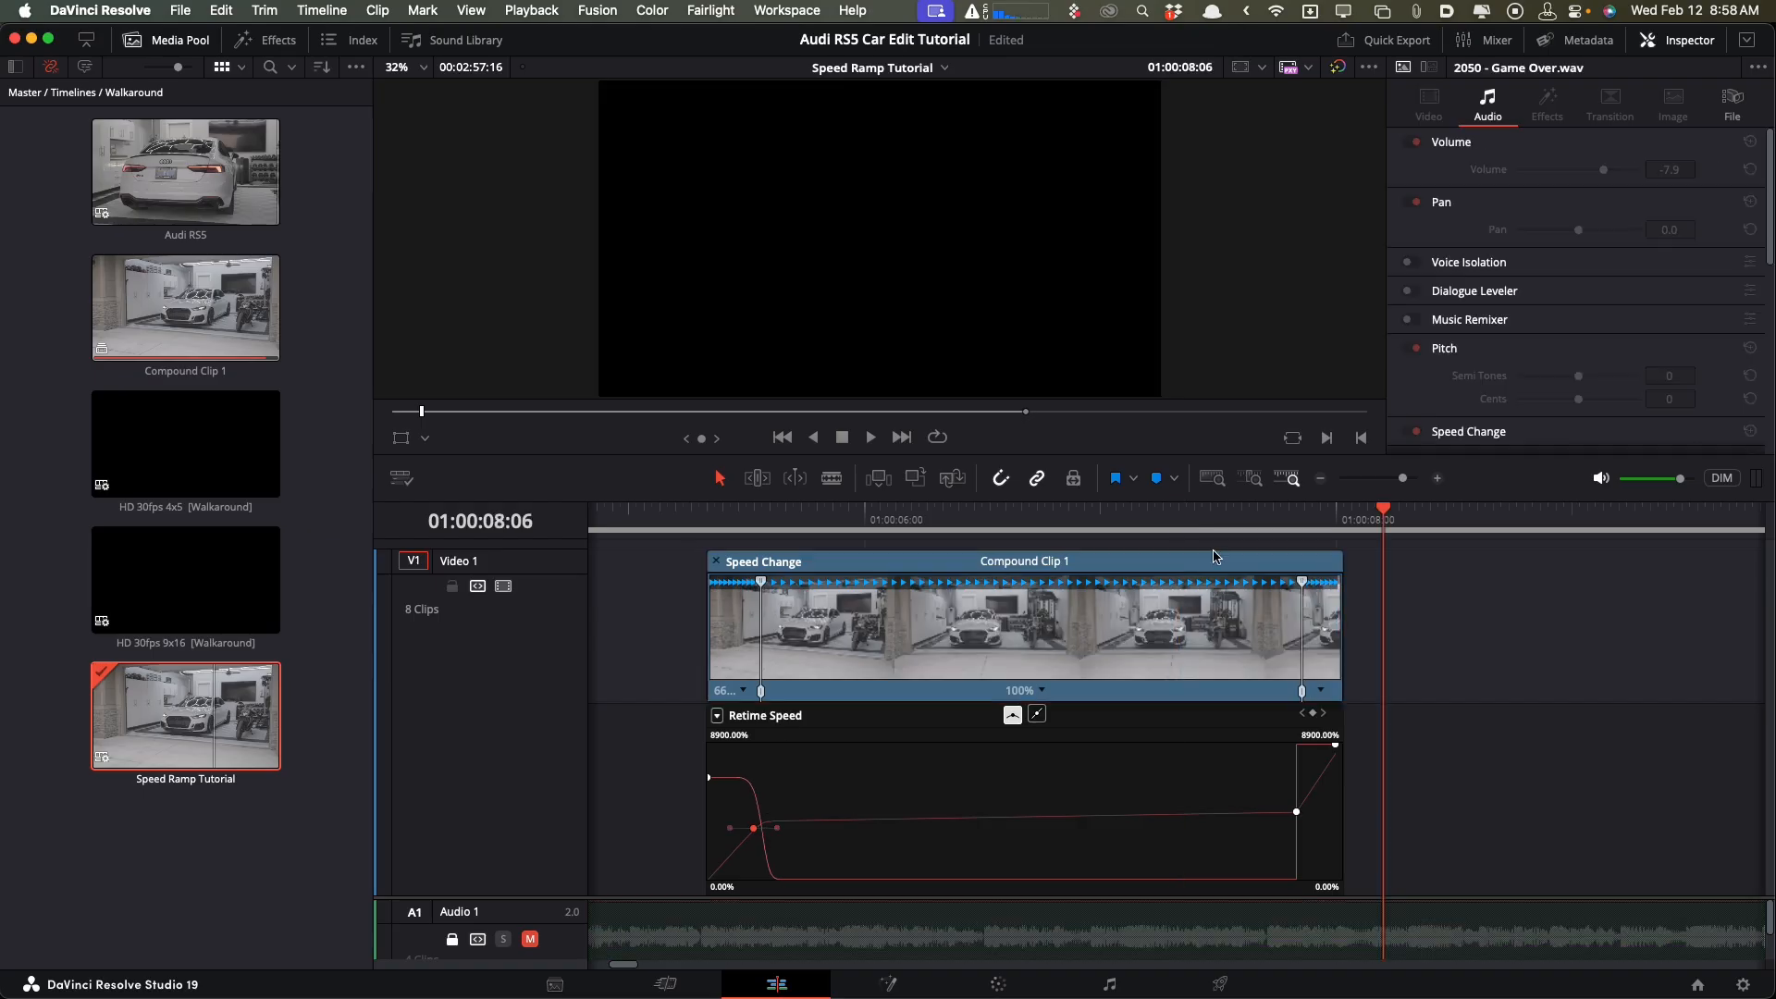
pyautogui.click(1196, 525)
pyautogui.press('space')
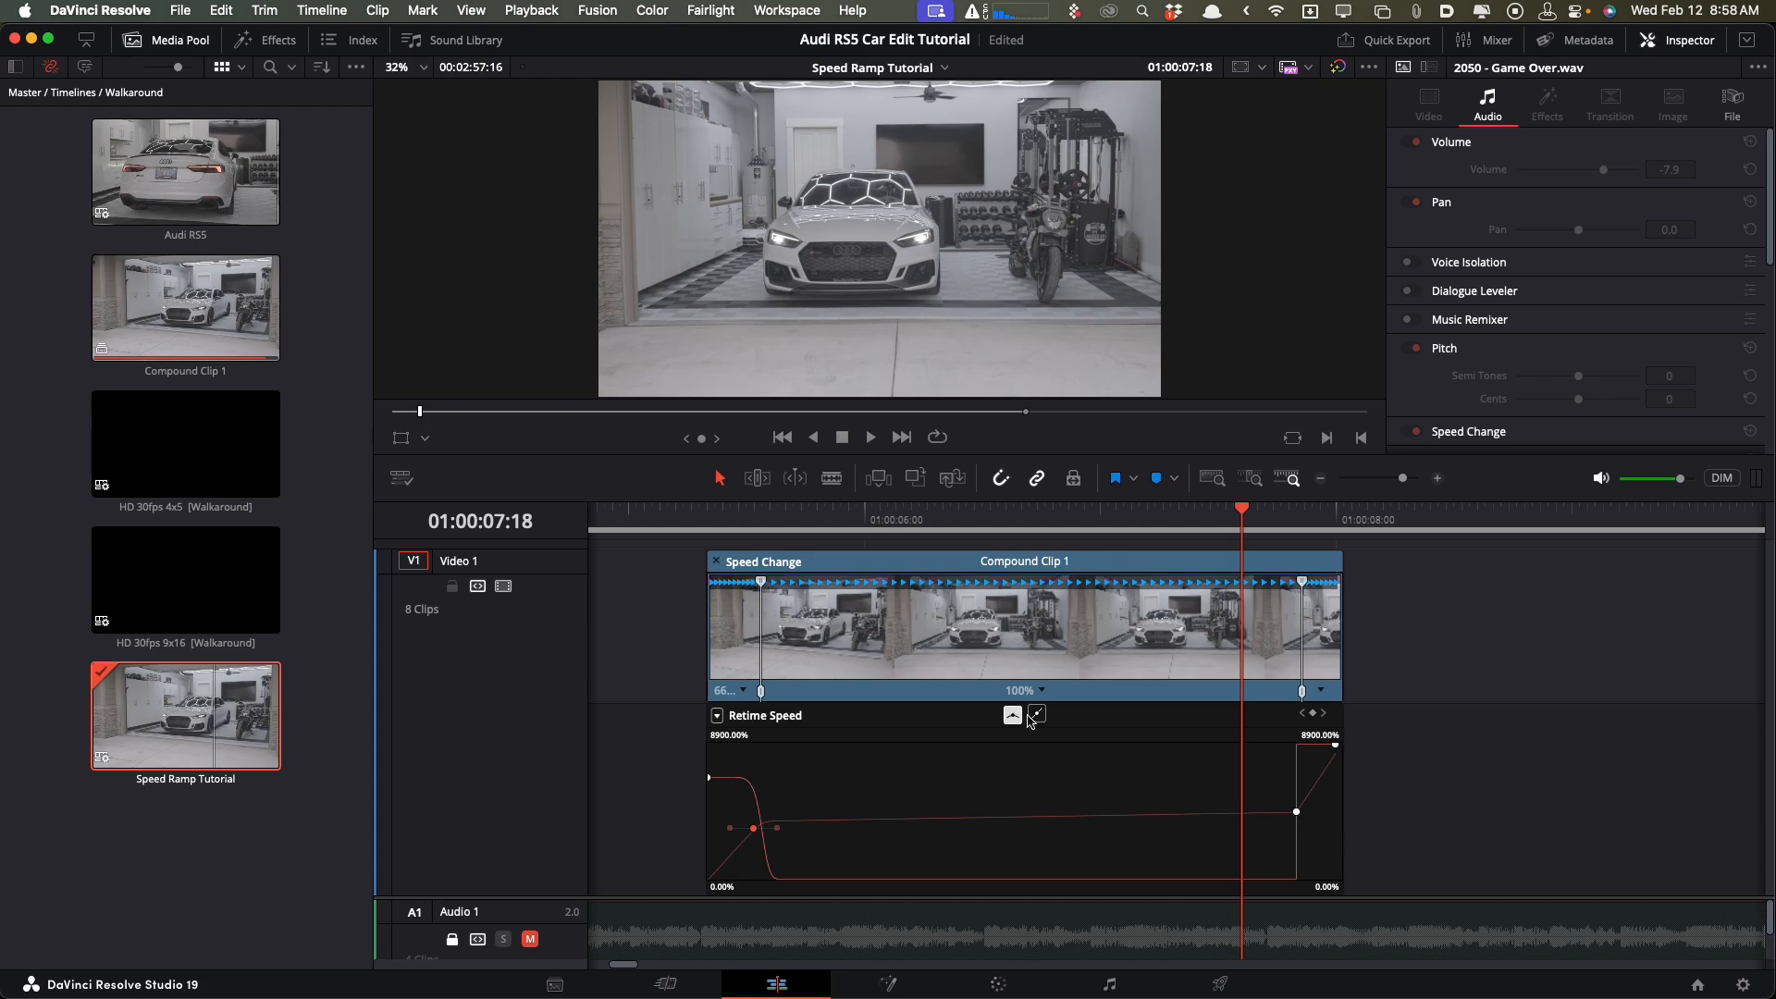
# Smooth the second speed keyframe on the retime curve, lengthen its easing, and play back the clip from its start.
pyautogui.click(1295, 812)
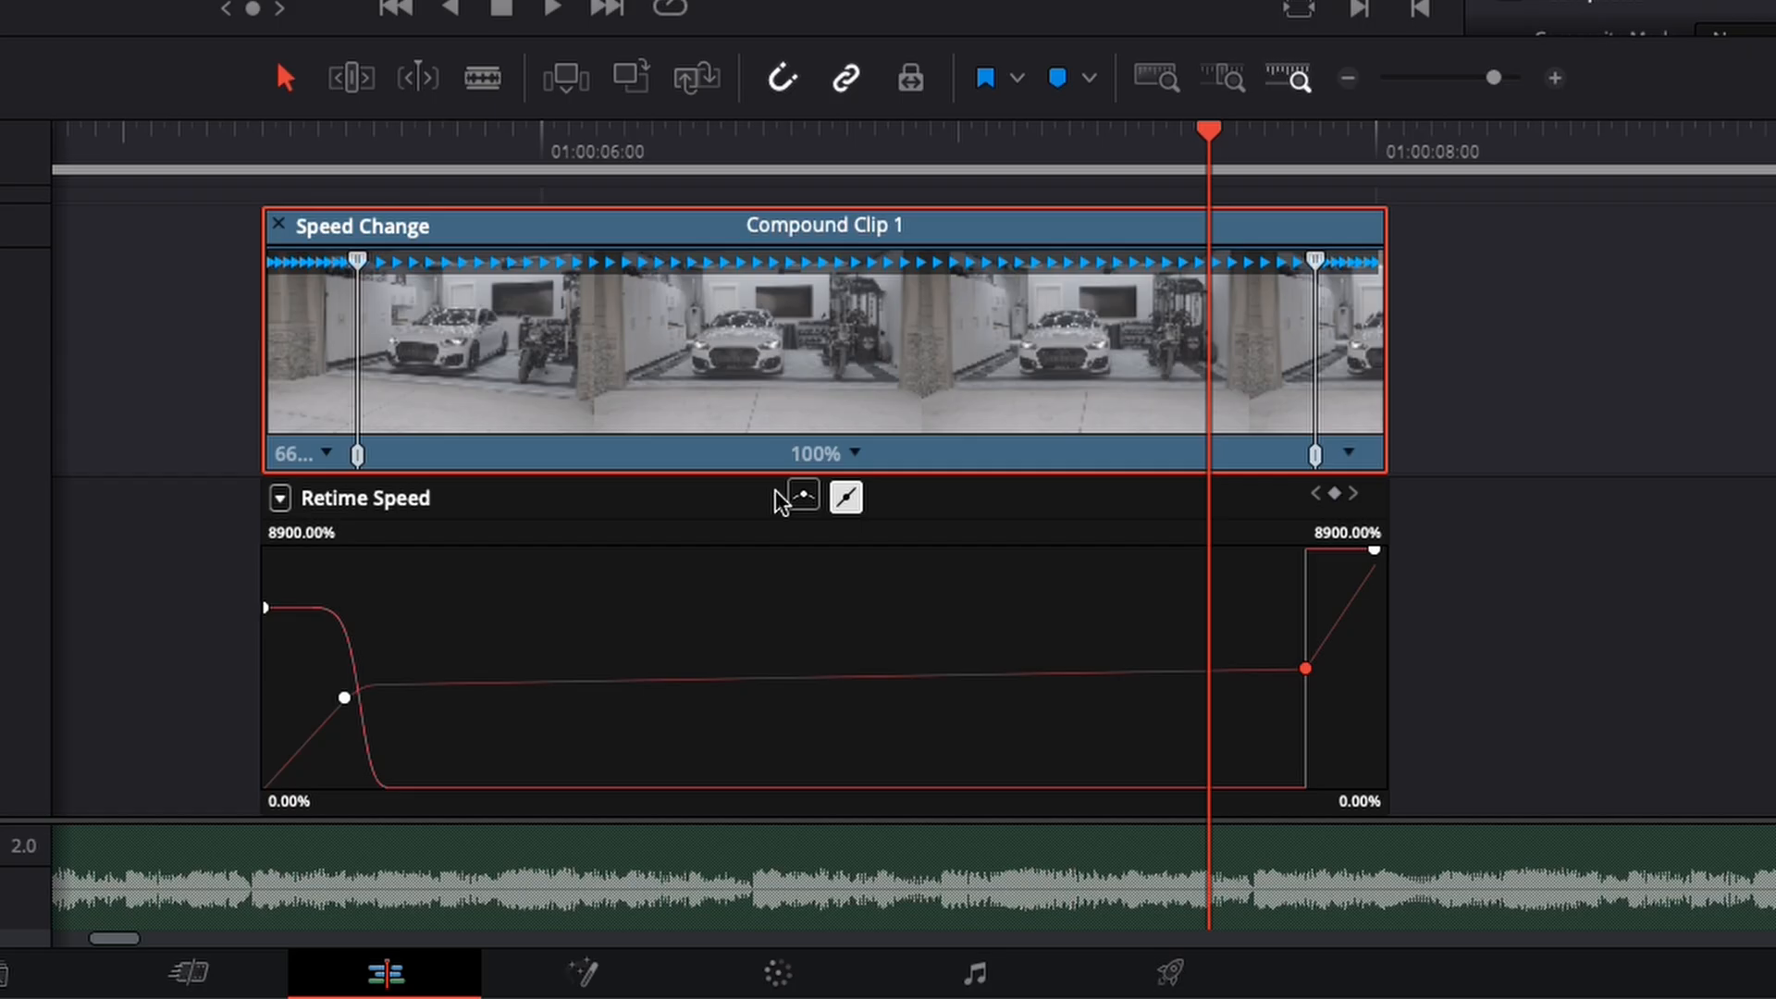
pyautogui.click(797, 496)
pyautogui.moveTo(974, 161); pyautogui.dragTo(971, 160)
pyautogui.moveTo(970, 160); pyautogui.dragTo(957, 160)
pyautogui.moveTo(1290, 668); pyautogui.dragTo(1335, 669)
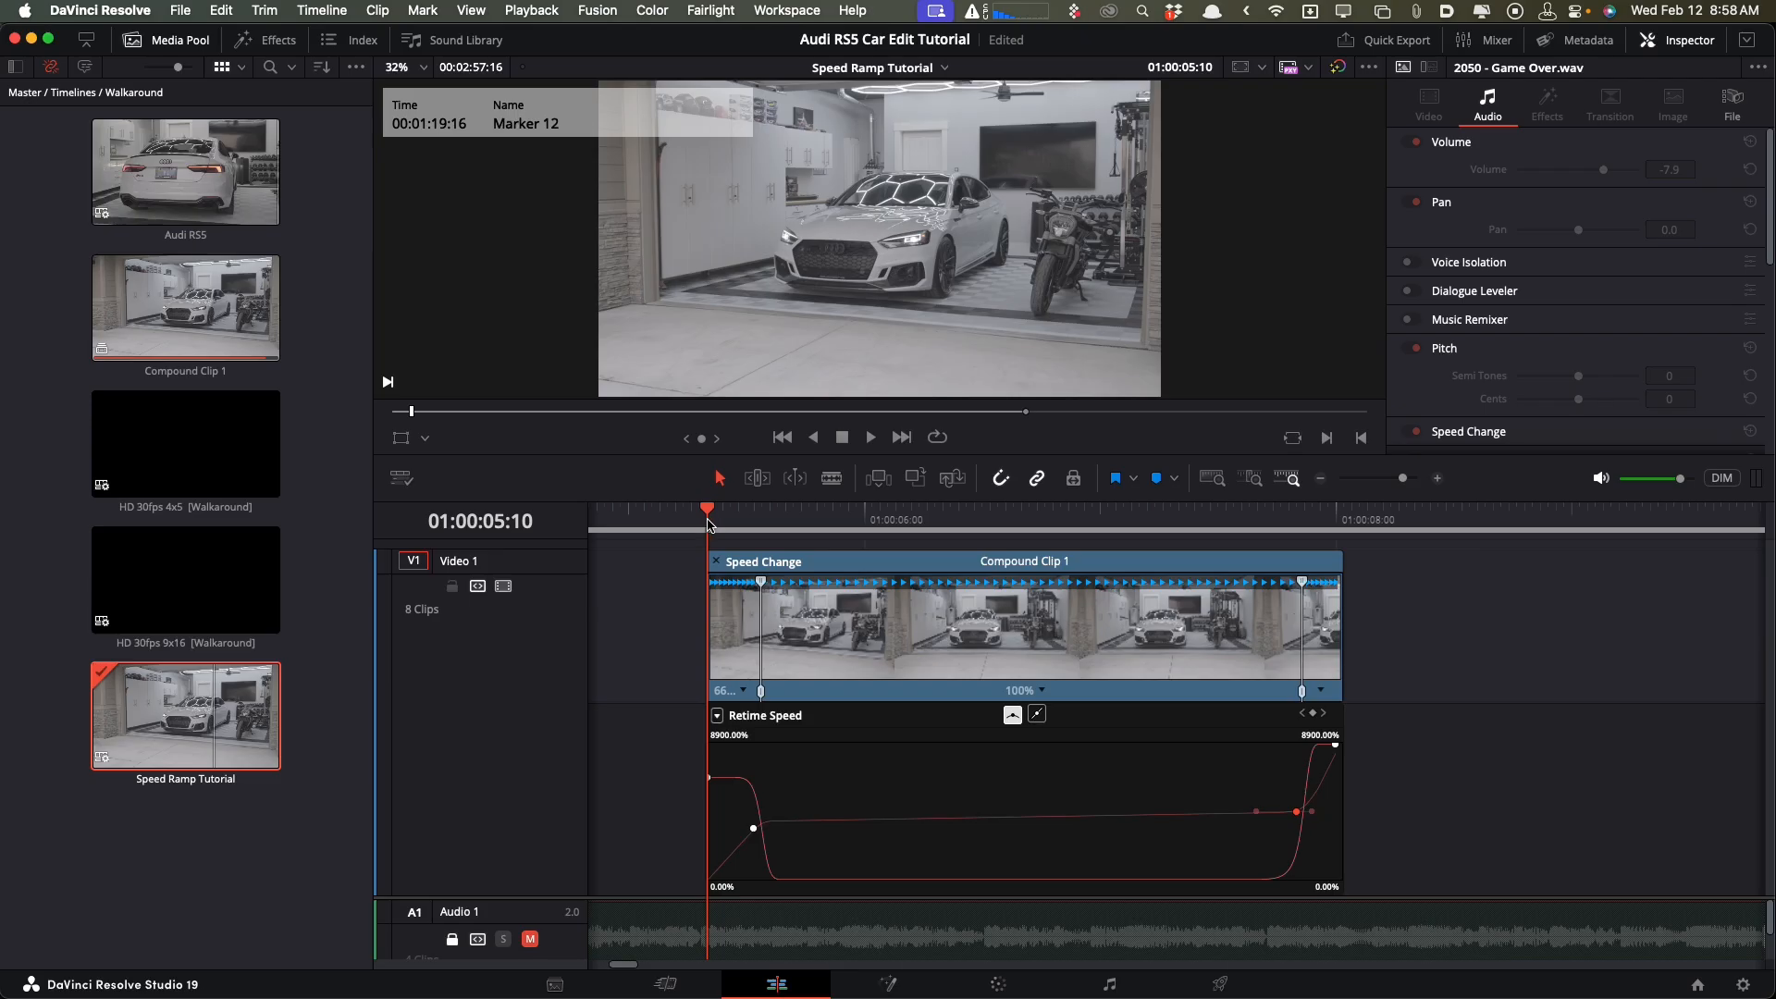
pyautogui.press('space')
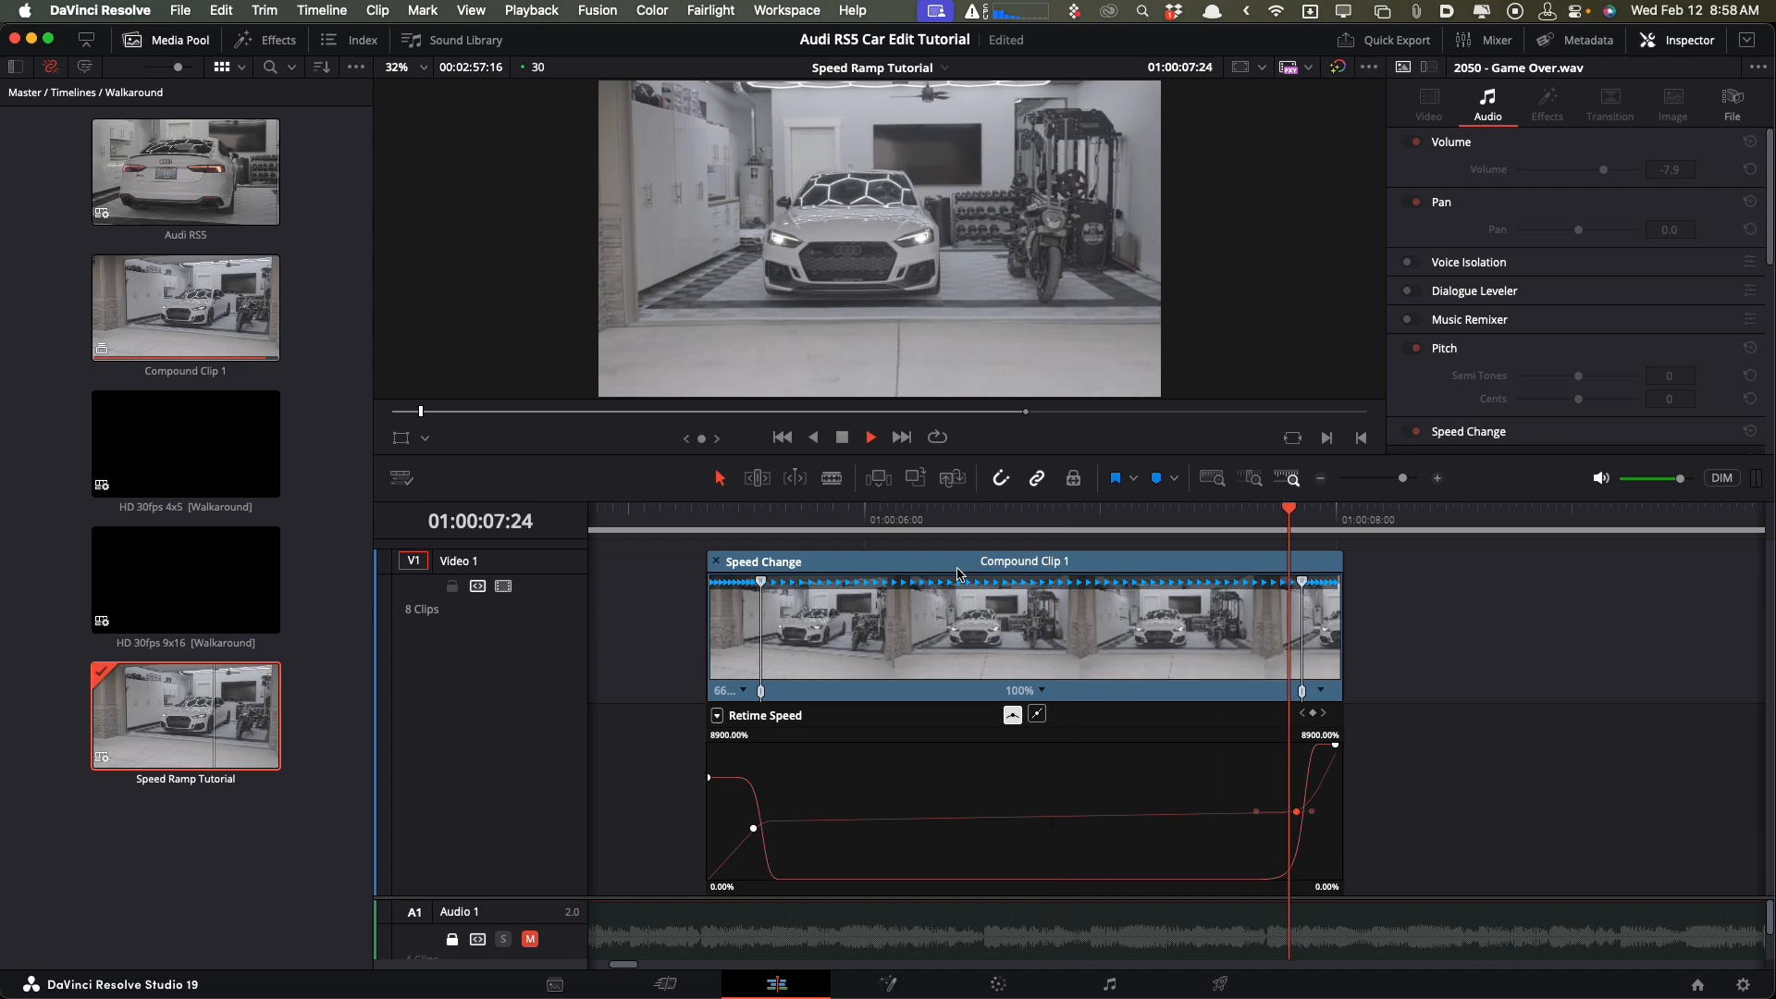
pyautogui.press('space')
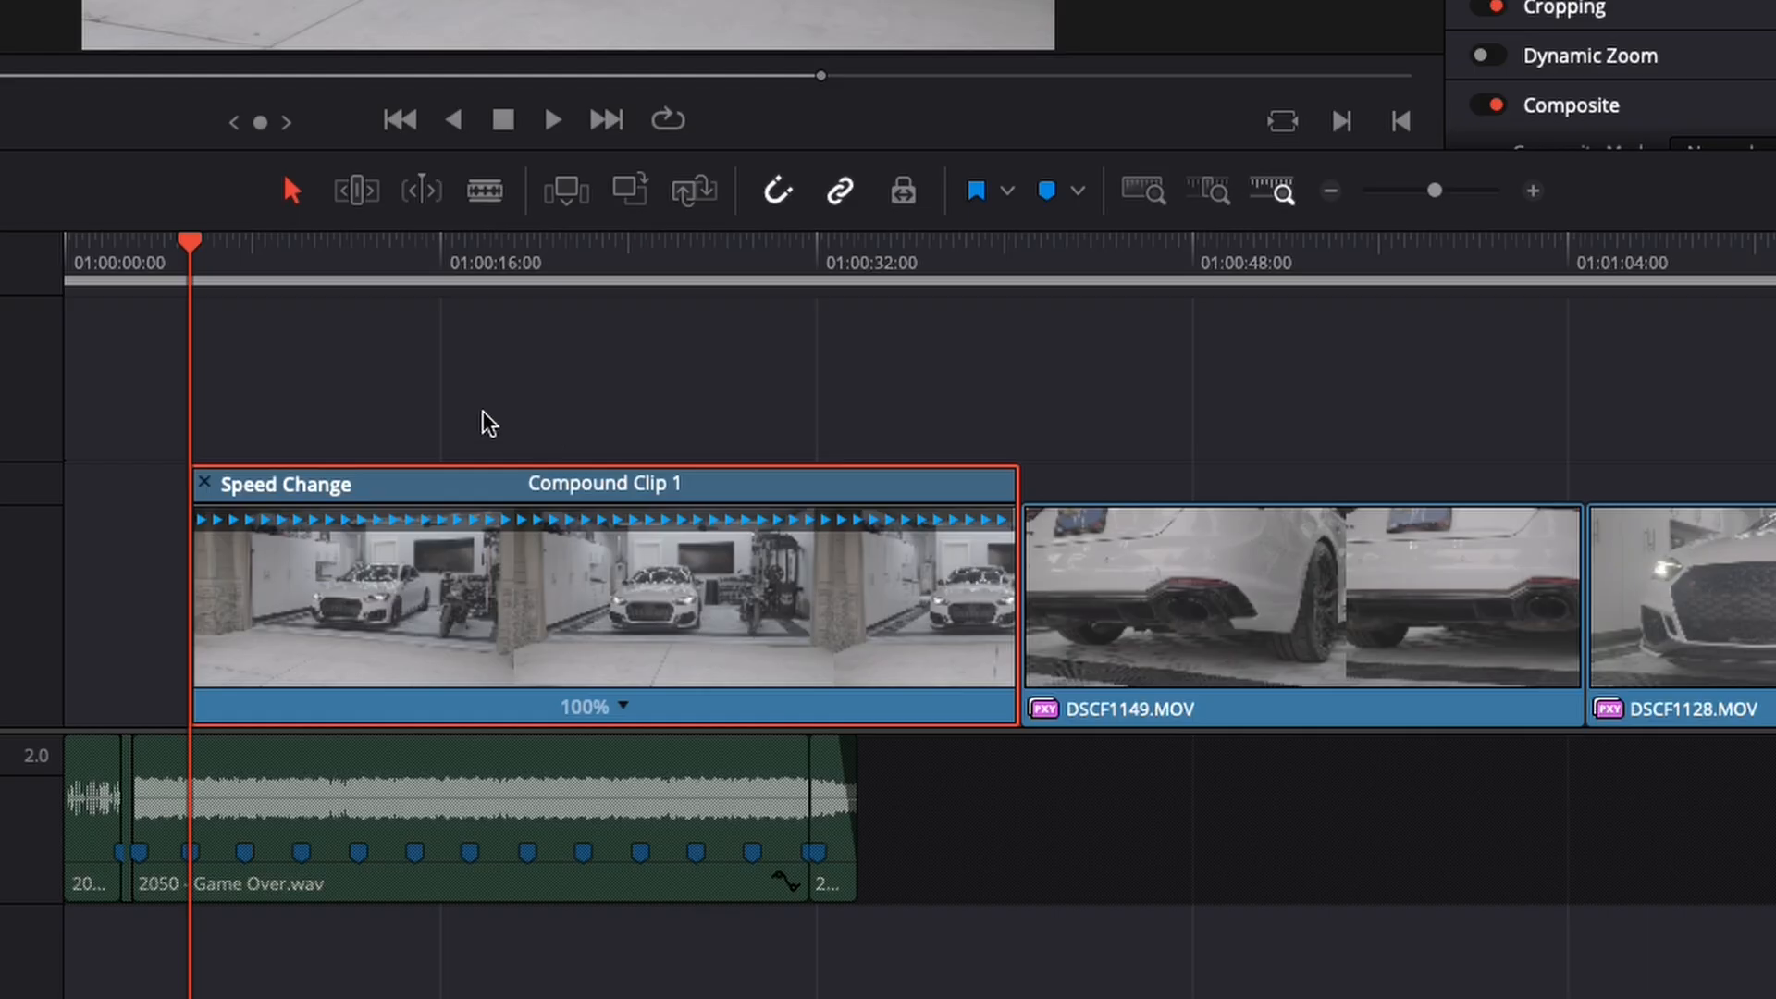
# Split the full-length compound clip at the next audio marker after its start and delete the part after the cut.
pyautogui.click(298, 250)
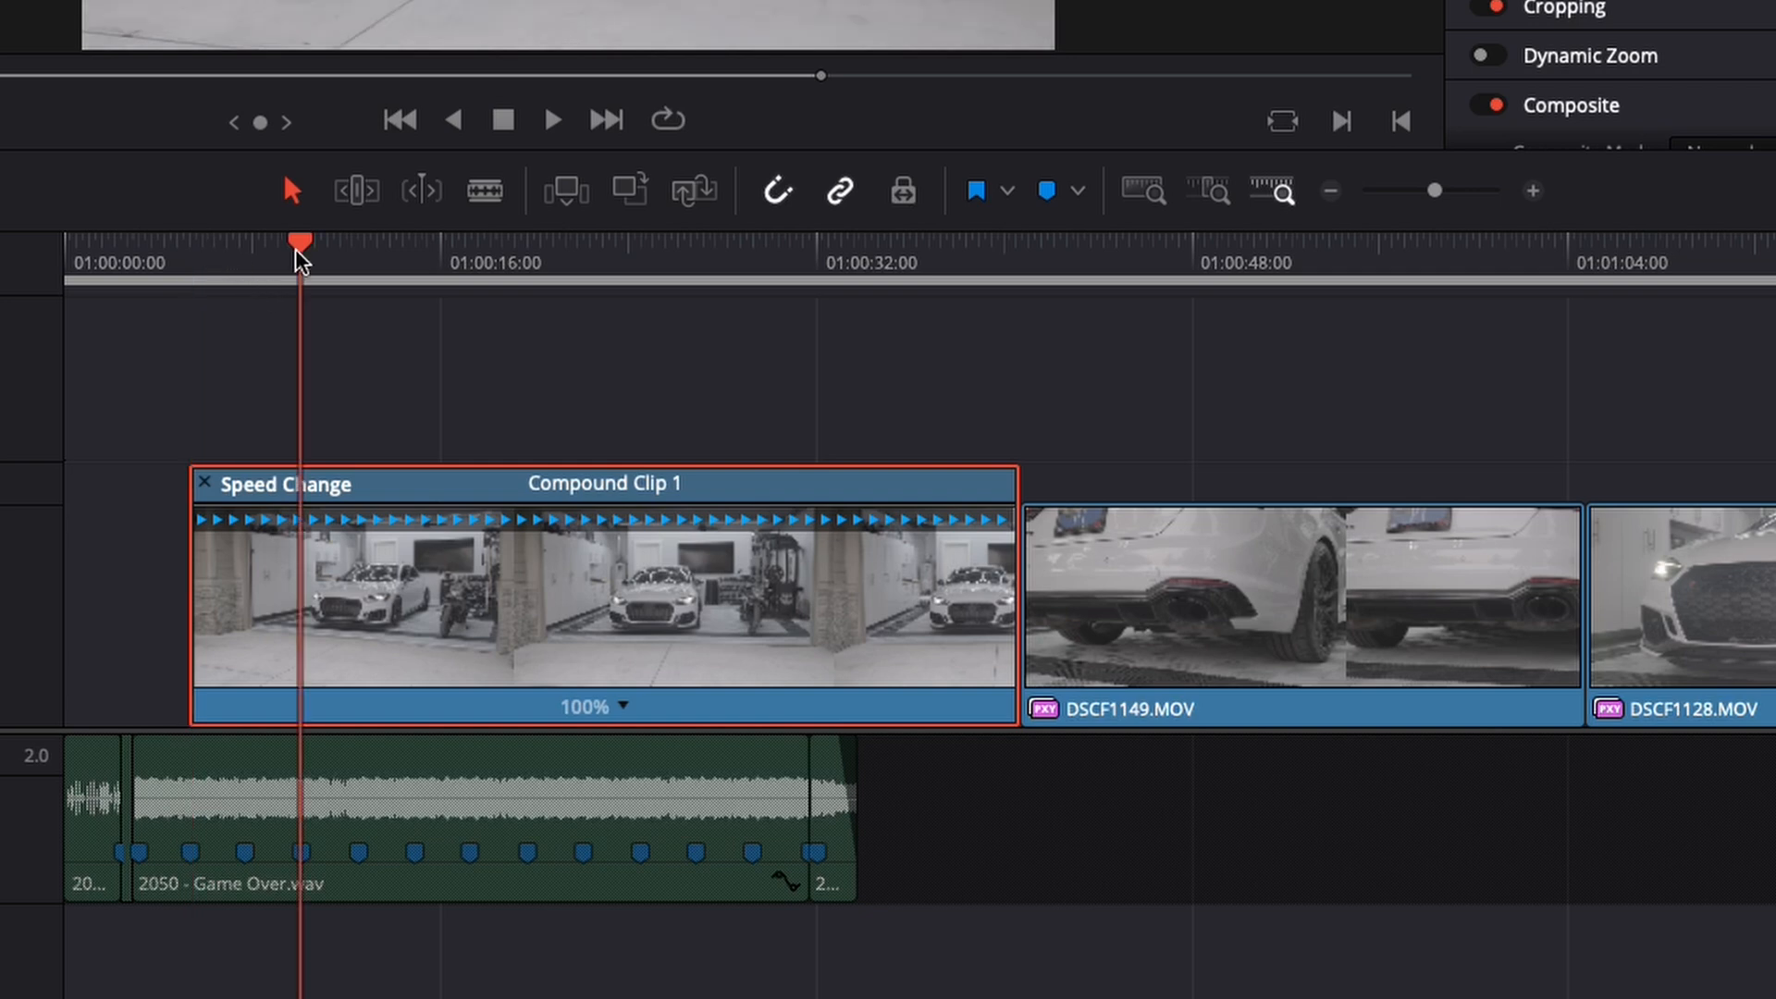
pyautogui.moveTo(287, 262); pyautogui.dragTo(246, 269)
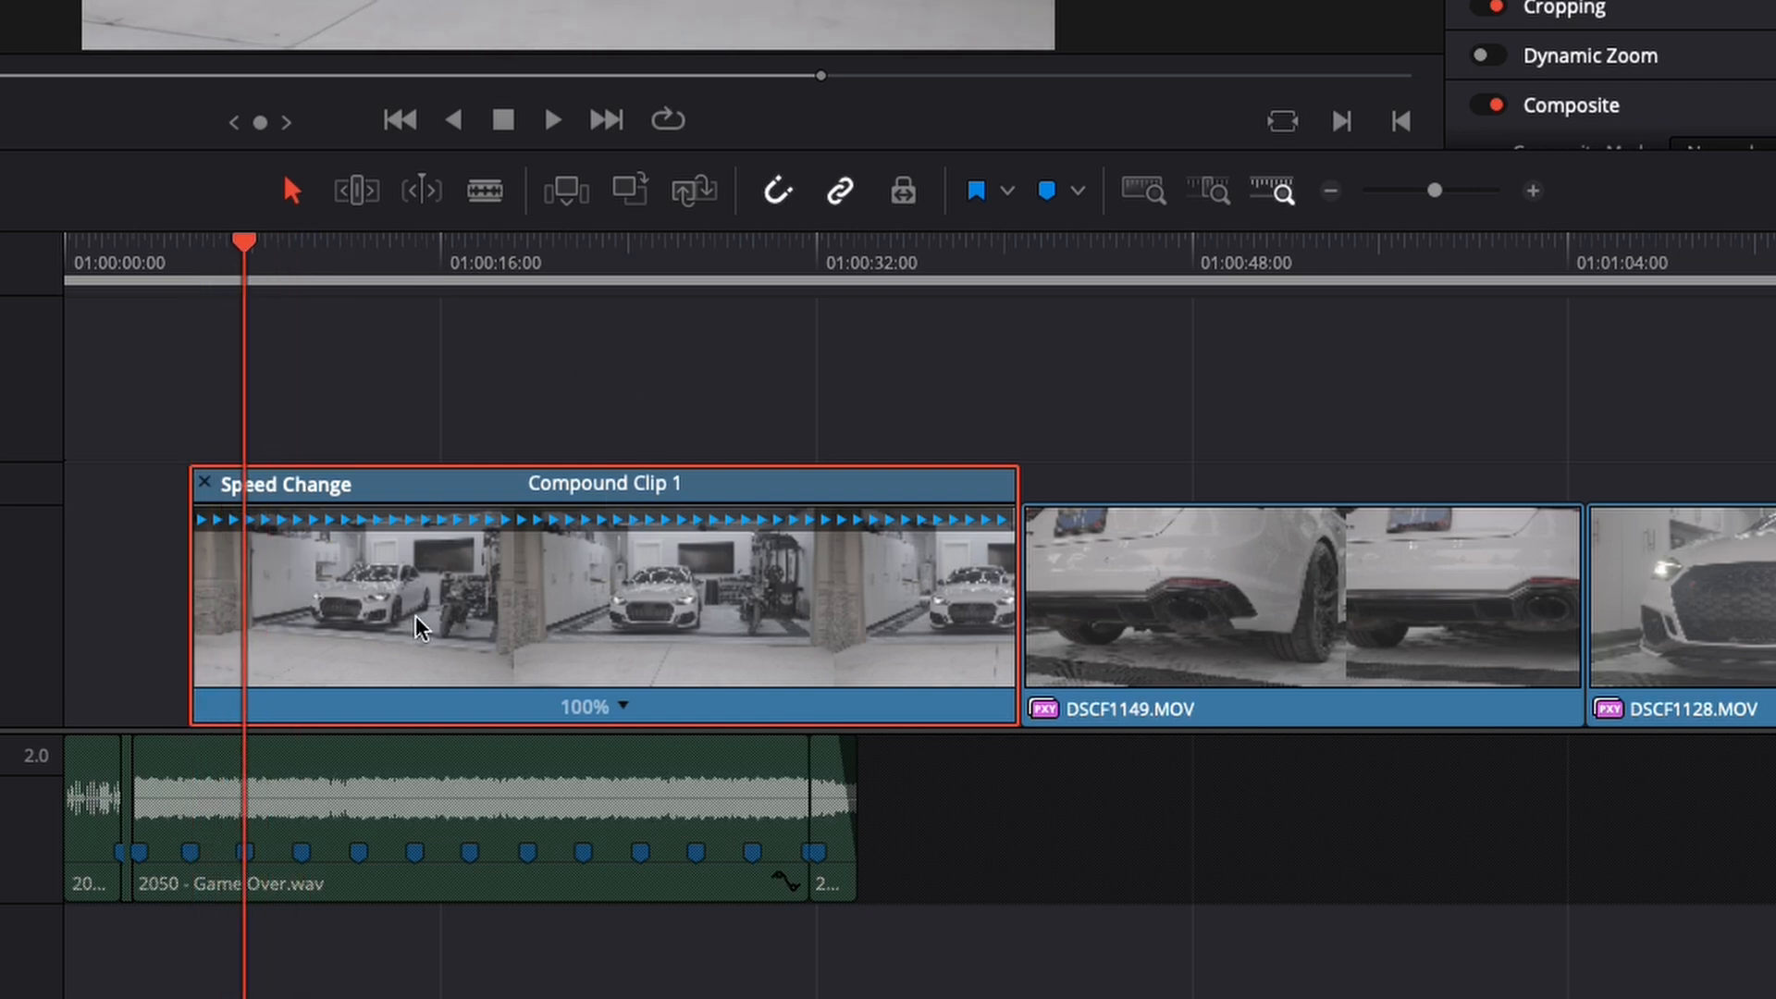
pyautogui.scroll(-2, 421, 629)
pyautogui.scroll(5, 425, 627)
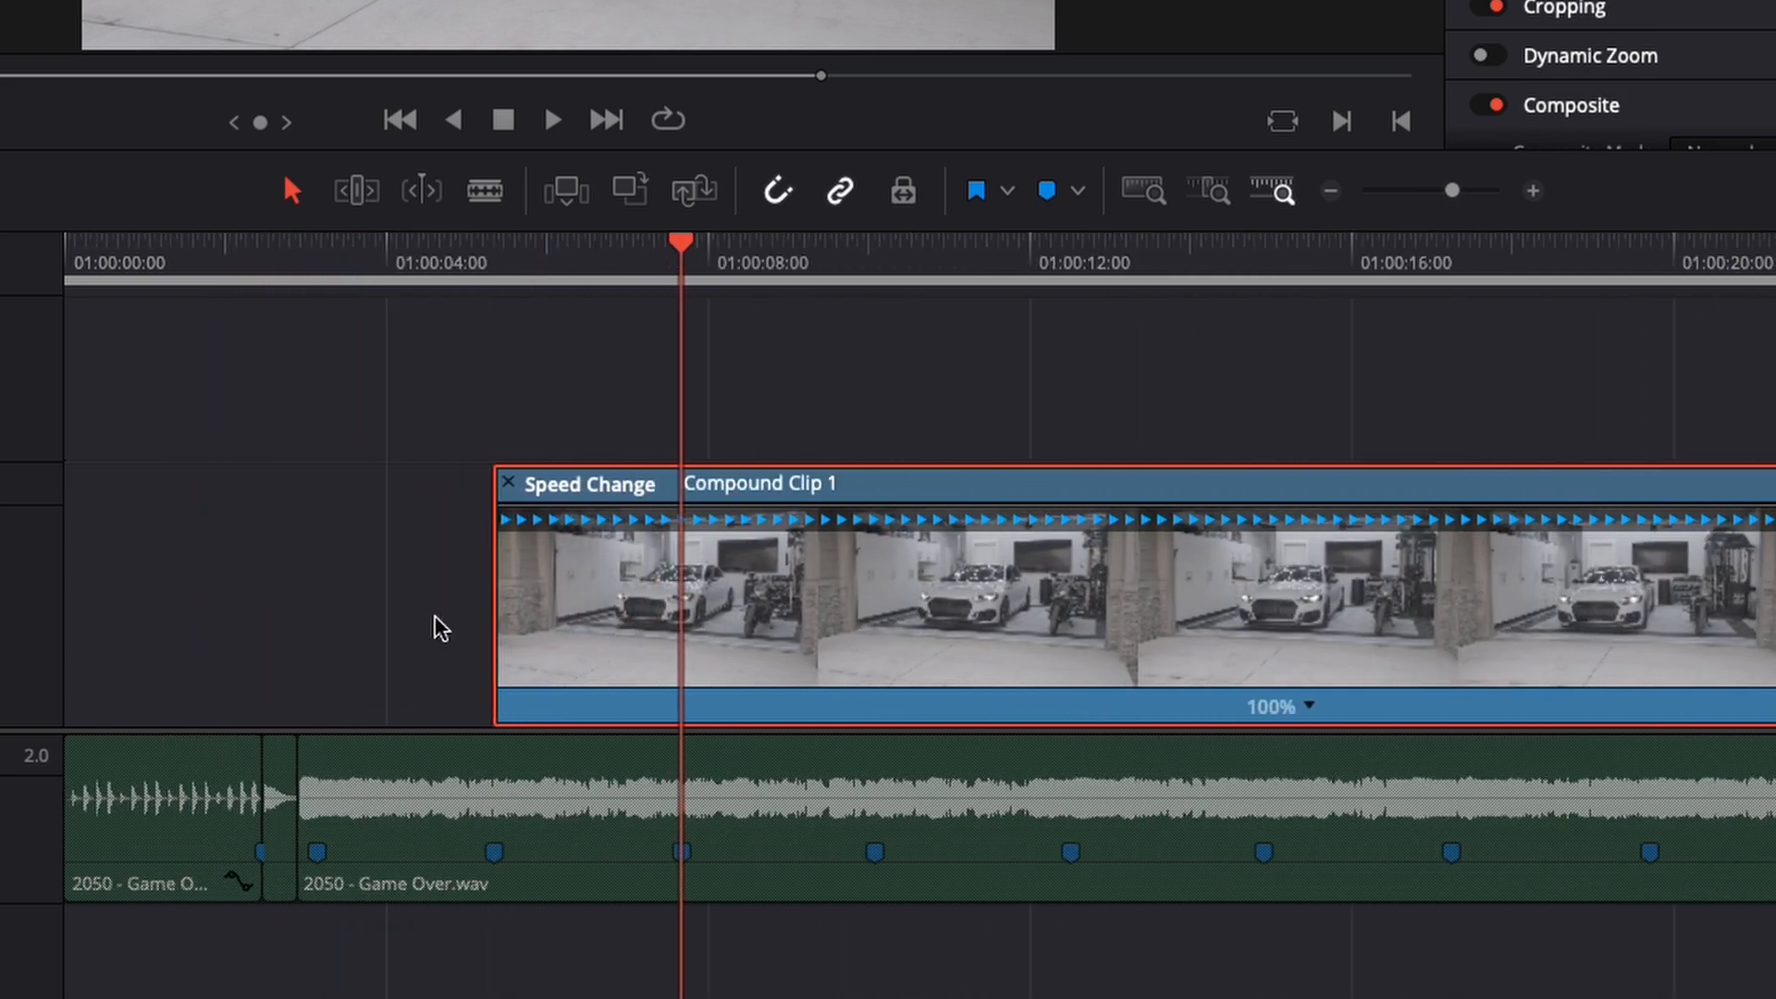
pyautogui.moveTo(642, 356); pyautogui.dragTo(845, 365)
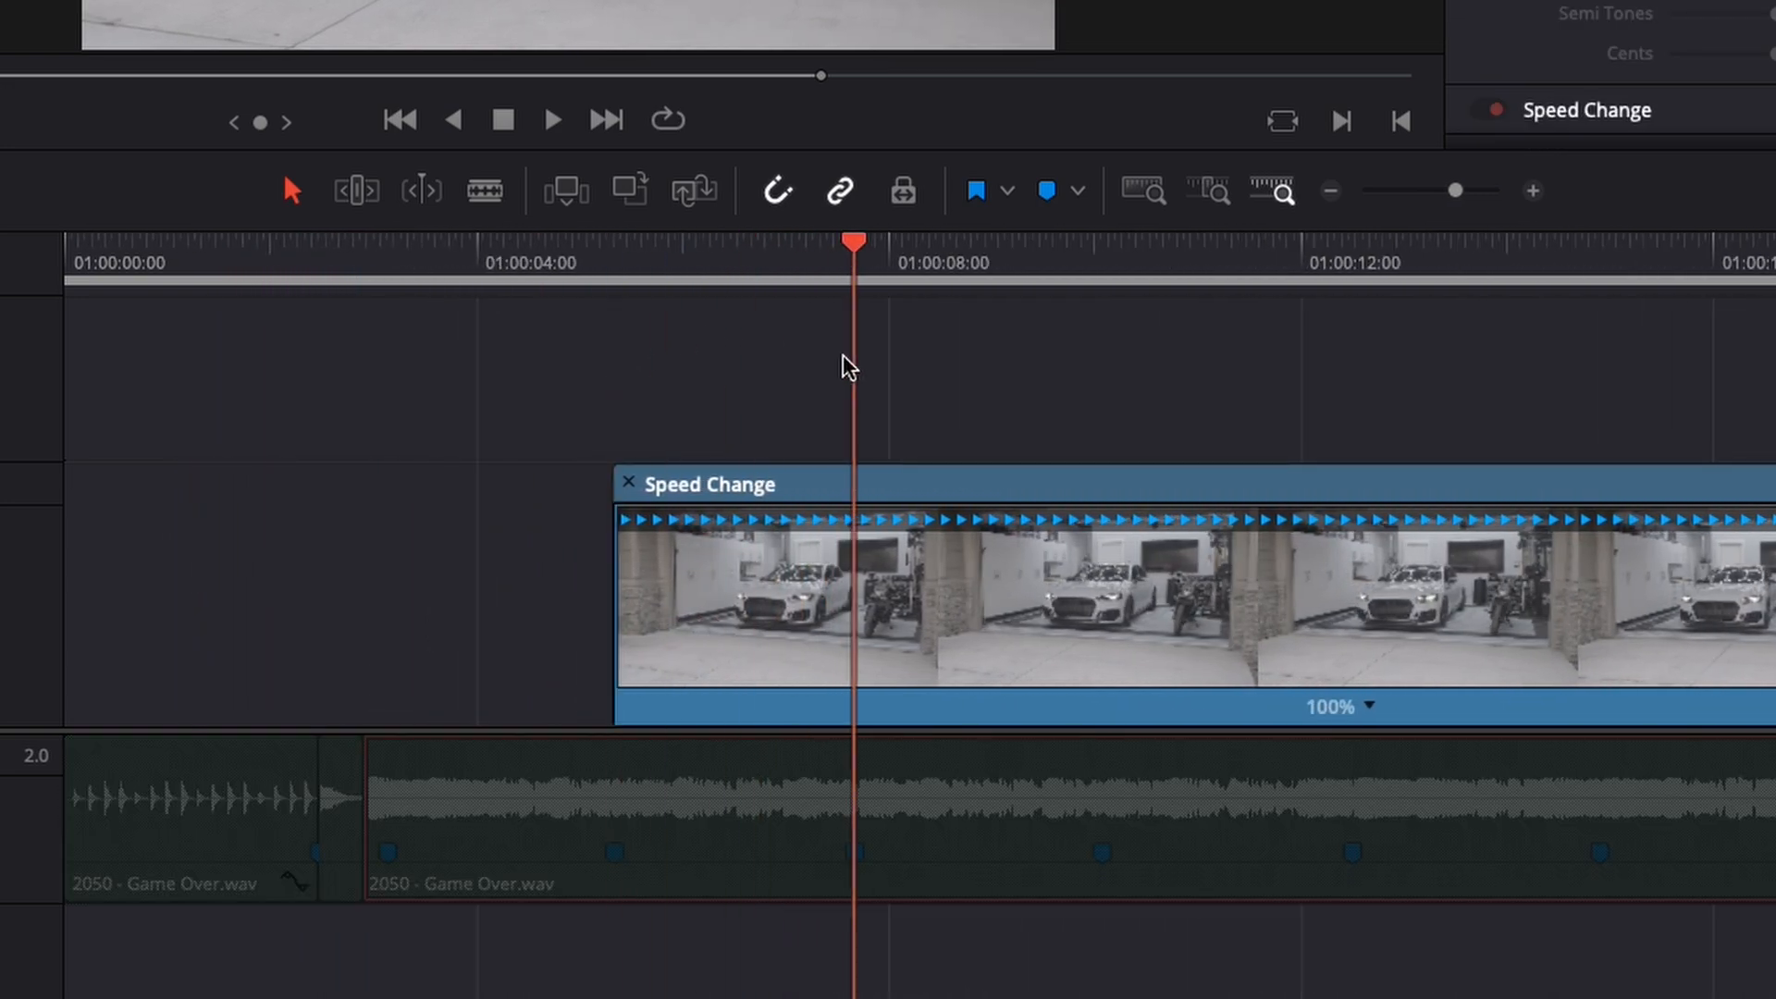
pyautogui.click(937, 614)
pyautogui.hotkey('ctrl', 'b')
pyautogui.click(978, 611)
pyautogui.press('Delete')
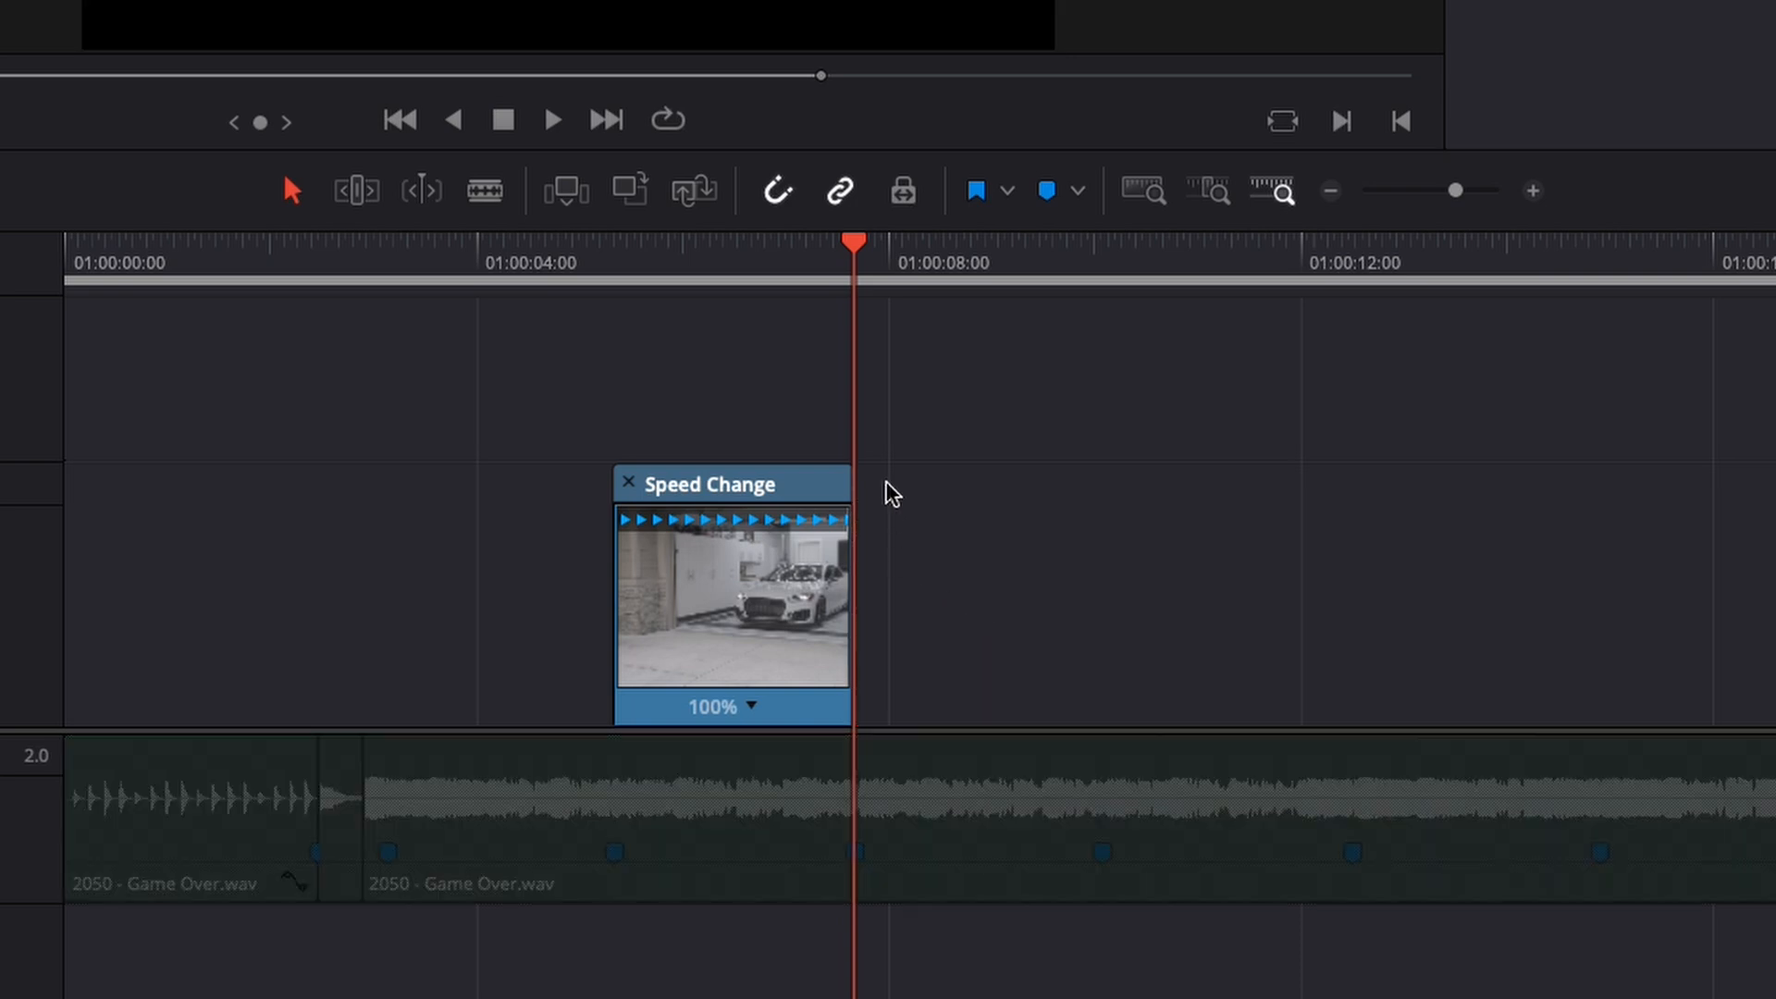
# Open the shortened car clip in Fusion, scrub to its final source frame, 1063, and pick up that frame number.
pyautogui.click(668, 276)
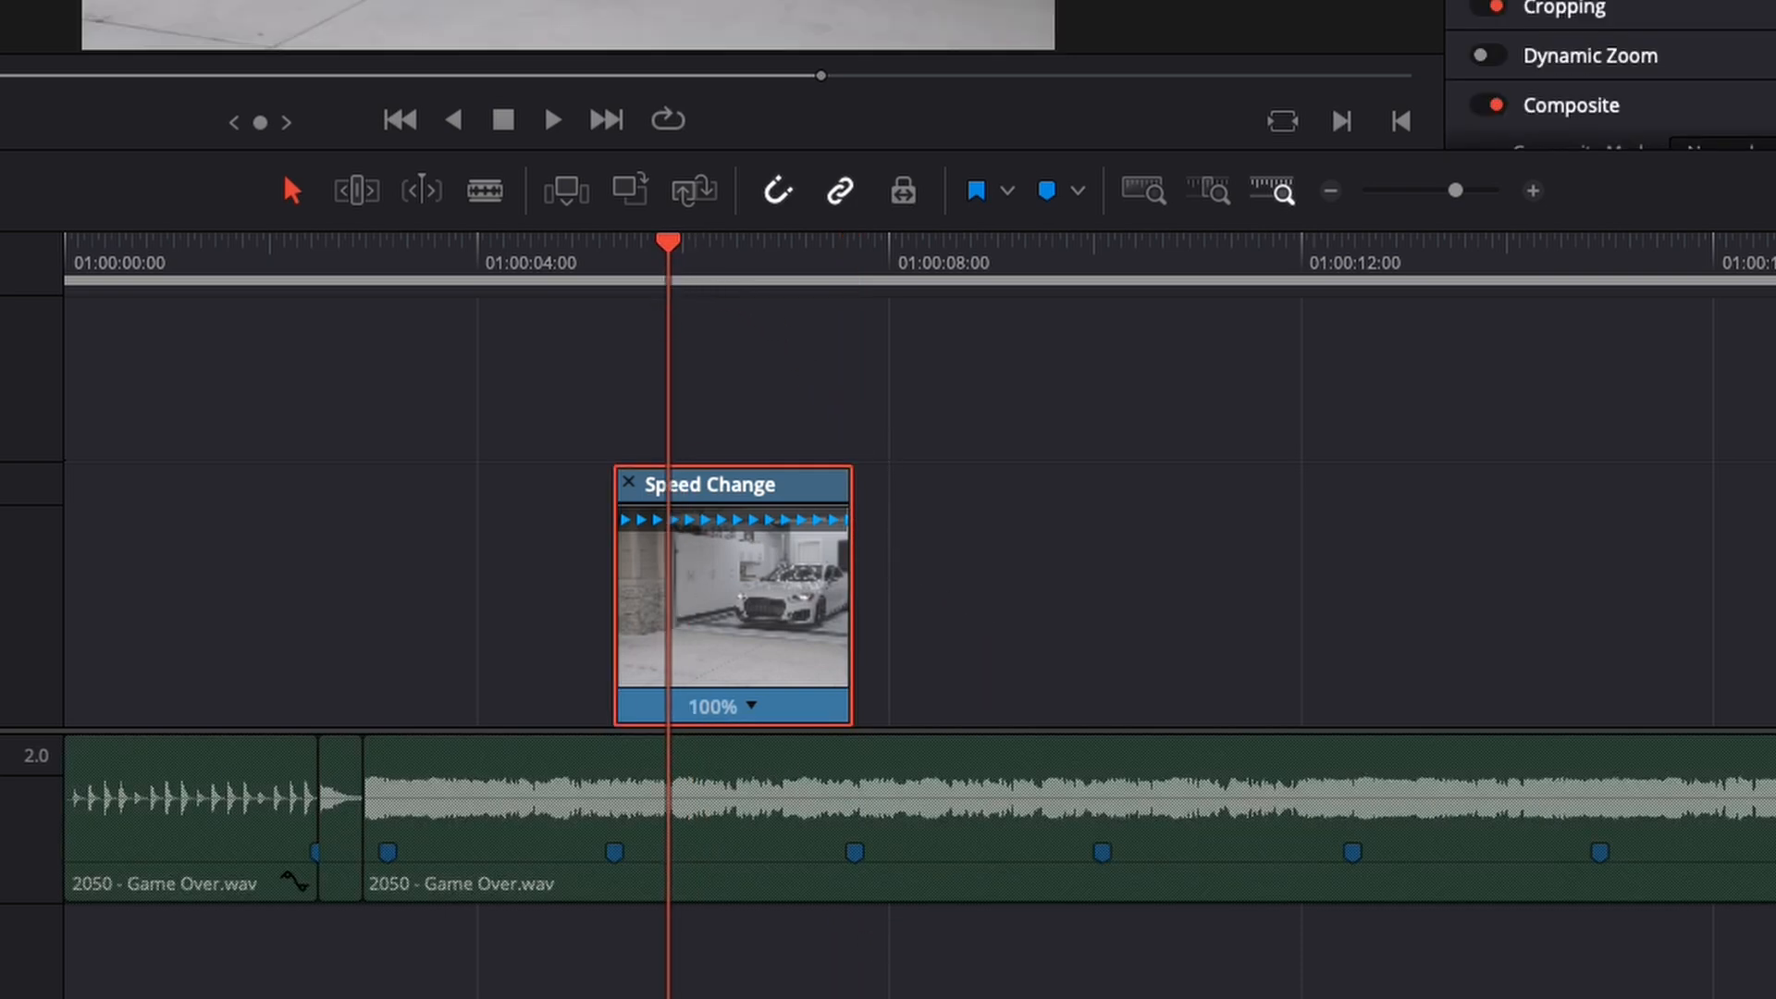
pyautogui.hotkey('shift', '5')
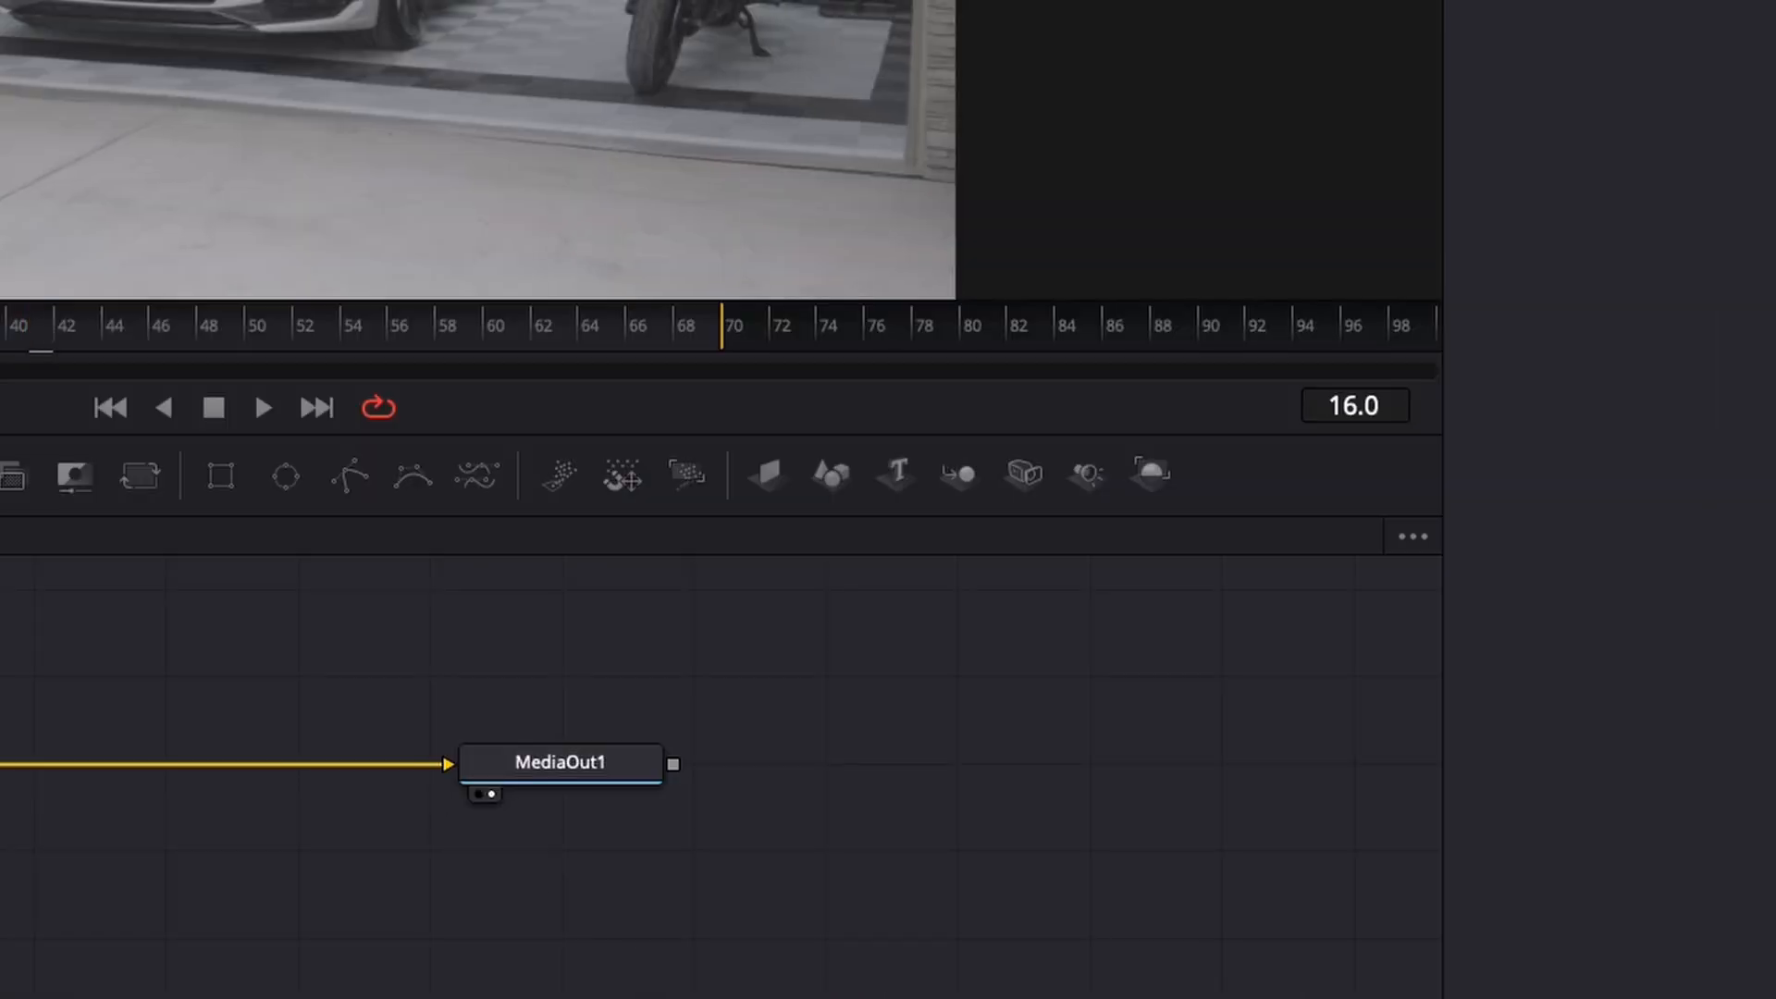
pyautogui.moveTo(296, 546); pyautogui.dragTo(1566, 594)
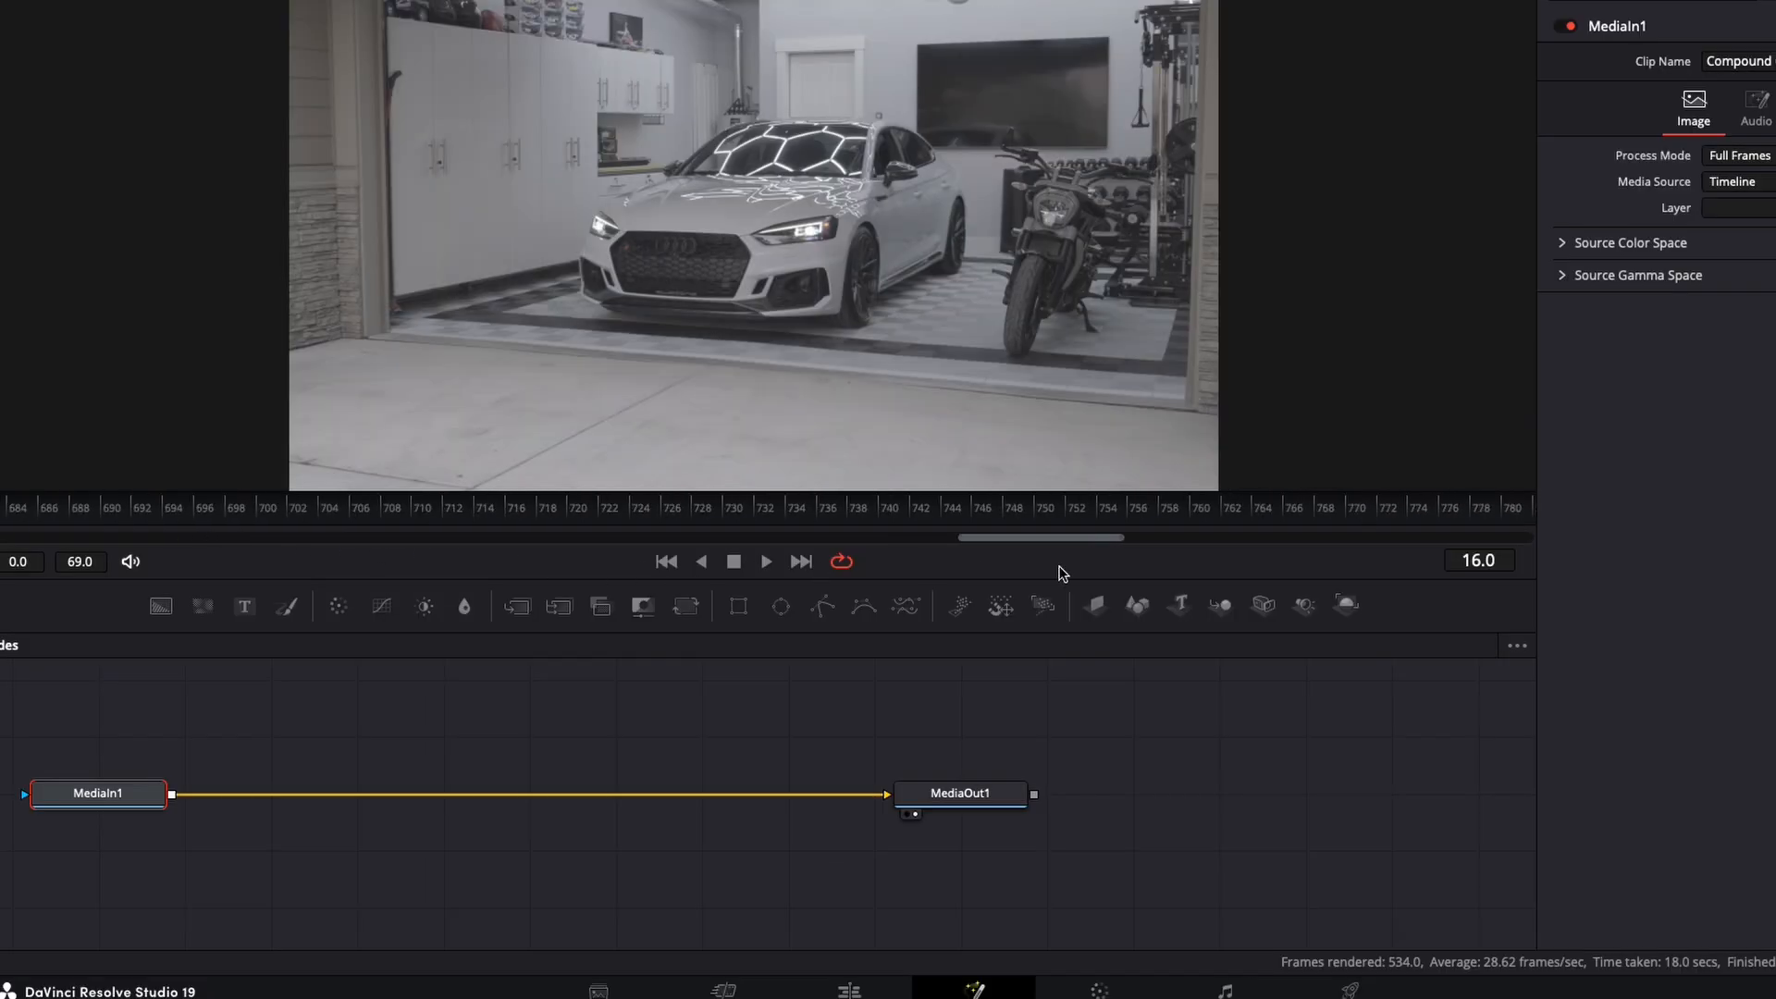
pyautogui.moveTo(1384, 513); pyautogui.dragTo(1531, 523)
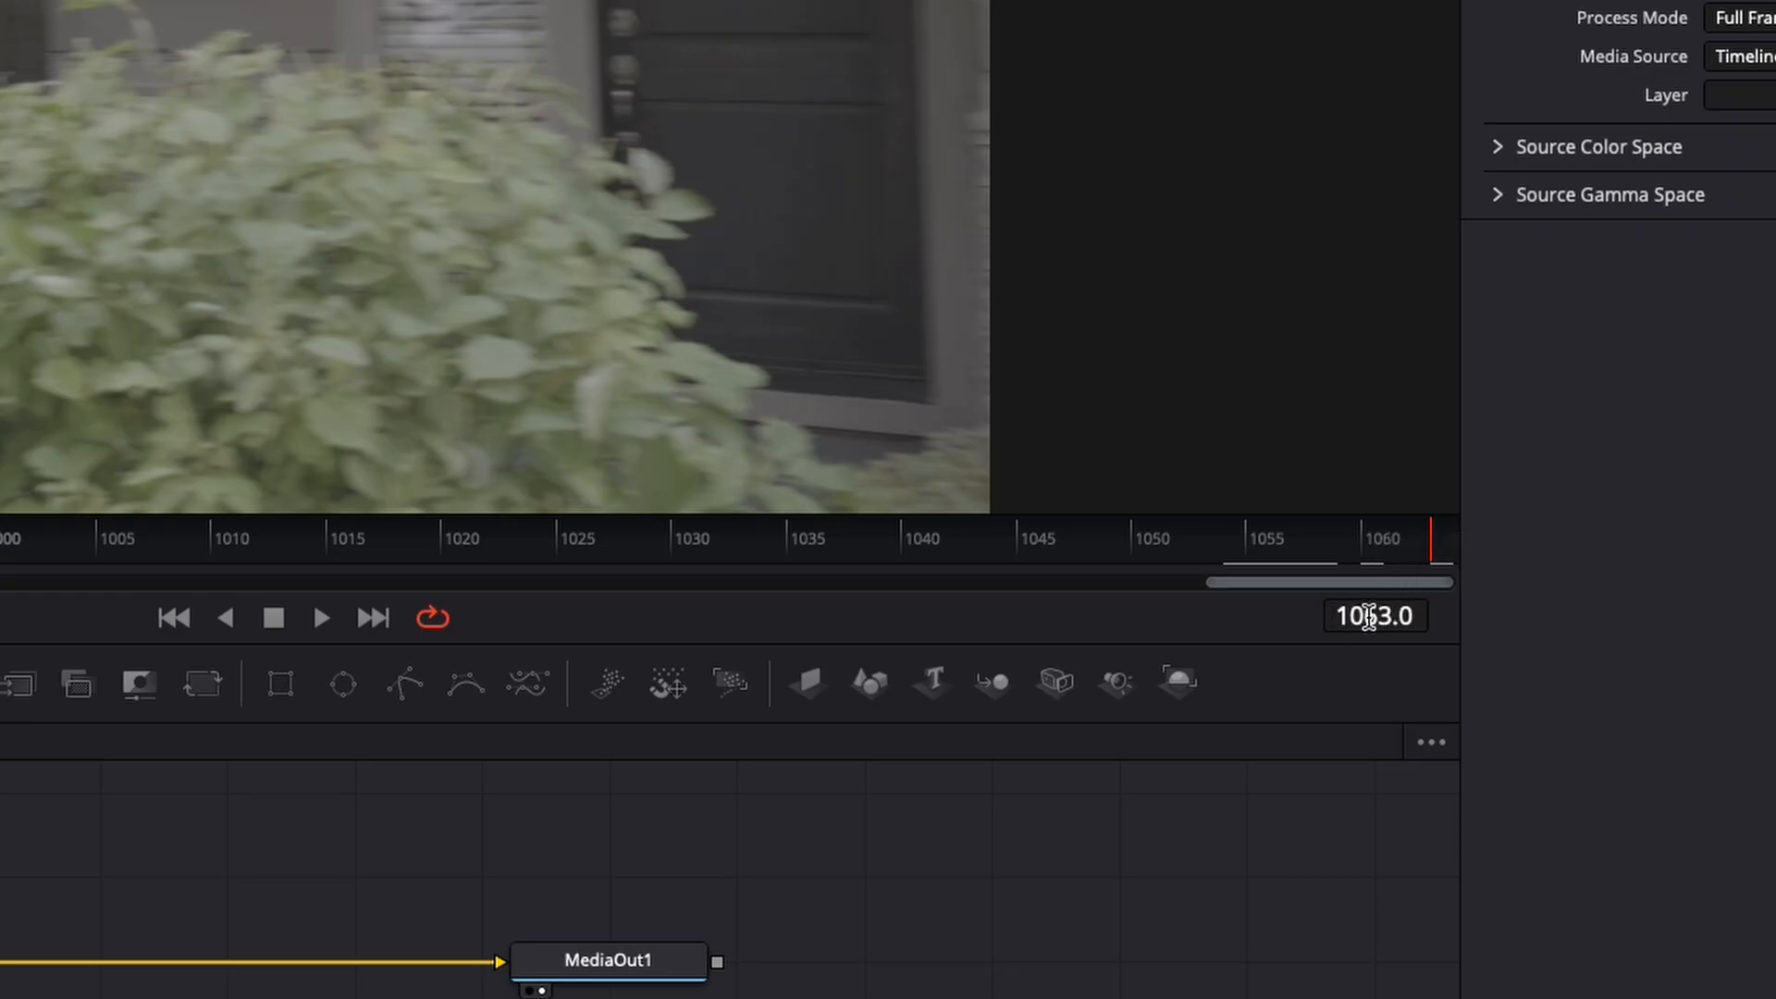
pyautogui.click(1369, 617)
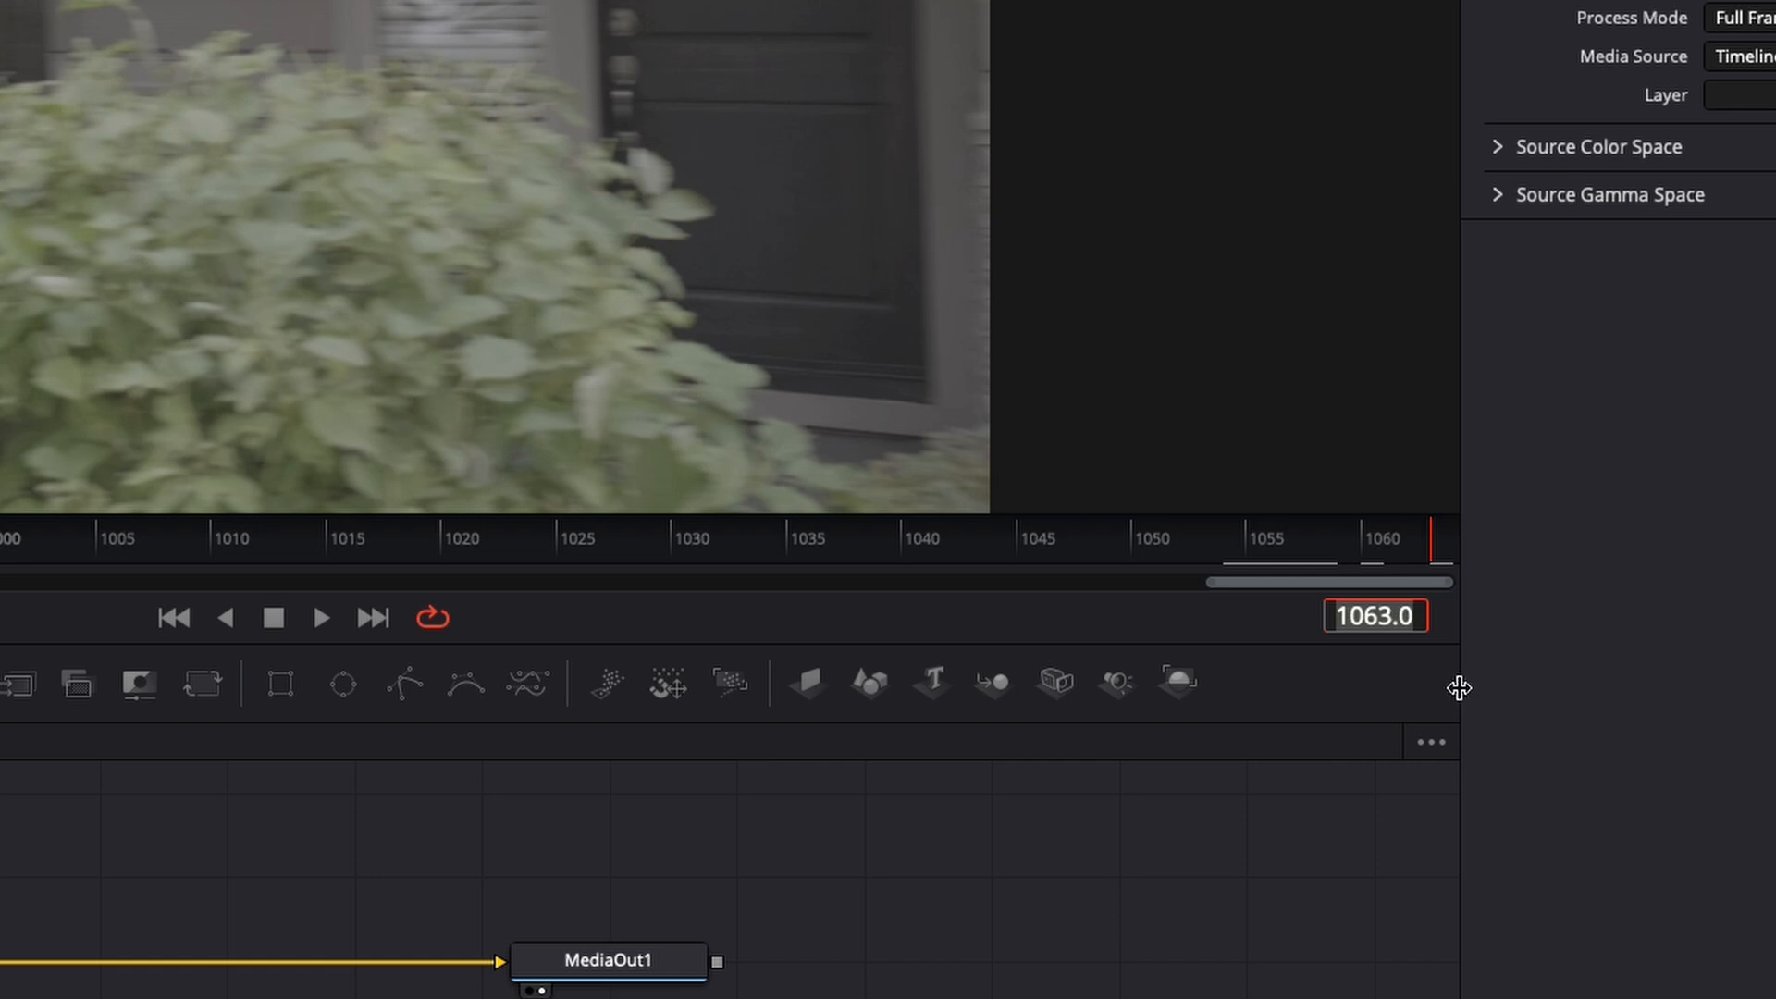
pyautogui.click(1613, 705)
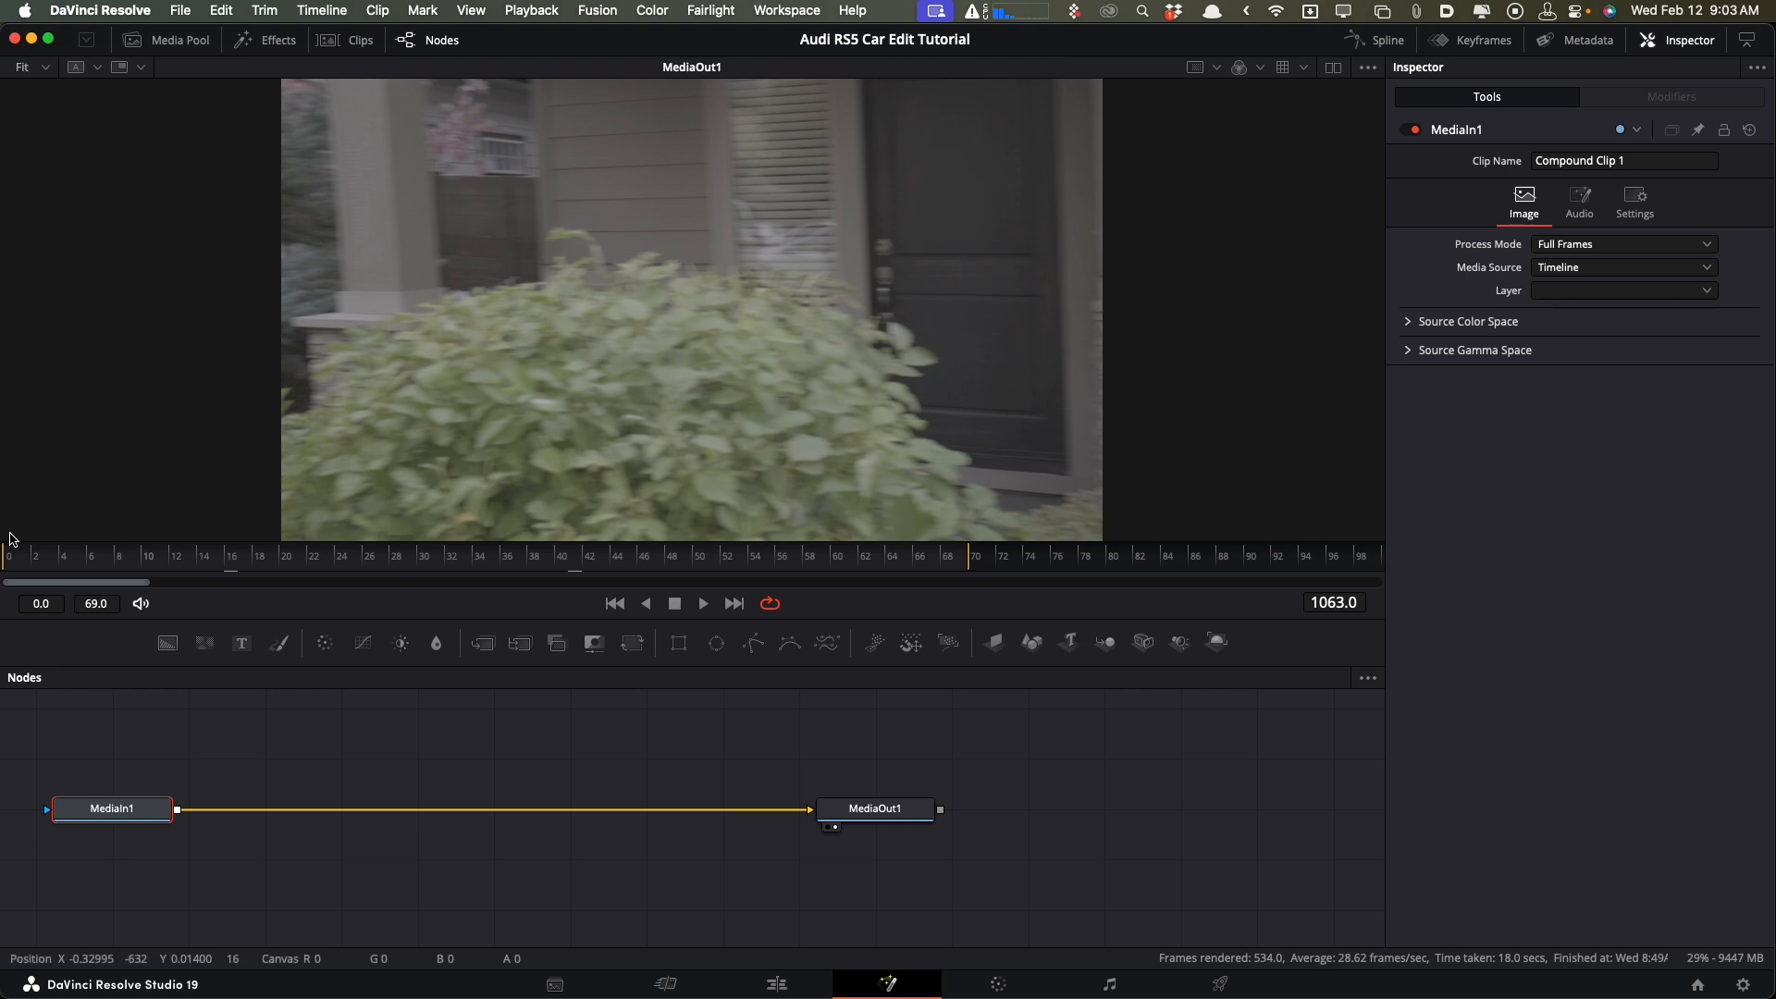
# Return to frame 0 and add a Time Stretcher node directly after MediaIn1.
pyautogui.moveTo(63, 568); pyautogui.dragTo(3, 560)
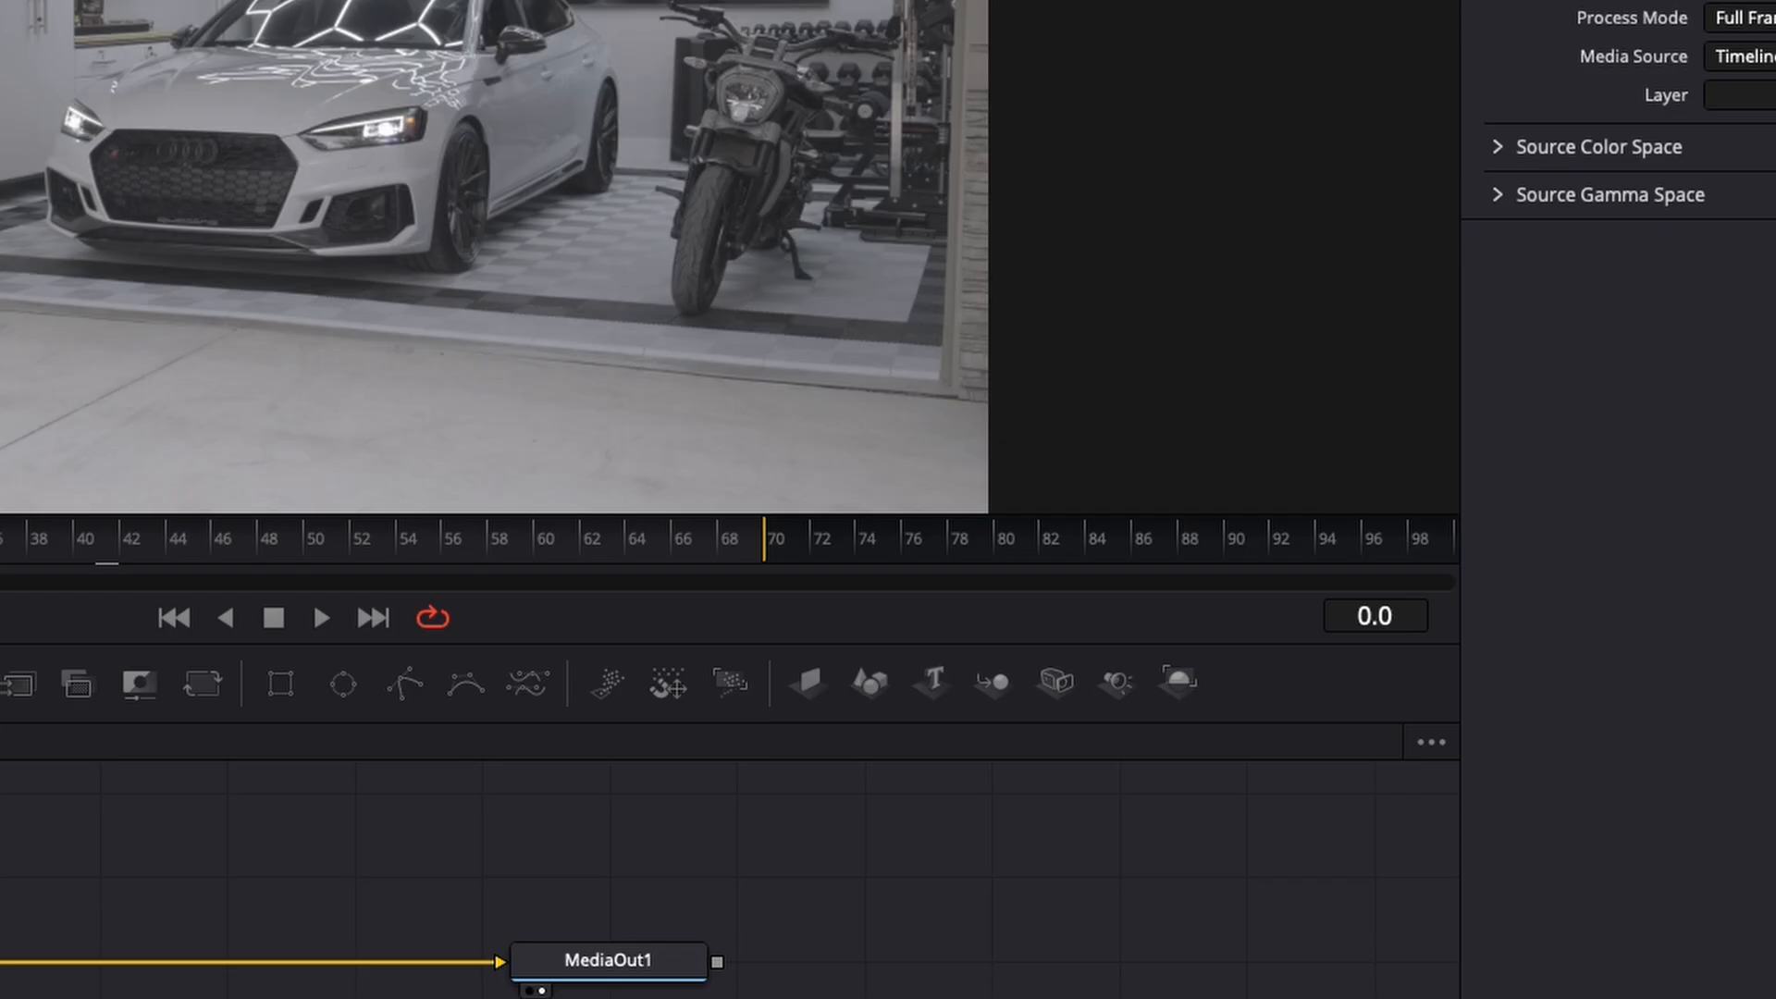
pyautogui.press('space')
pyautogui.hotkey('shift', 'space')
pyautogui.write('tran')
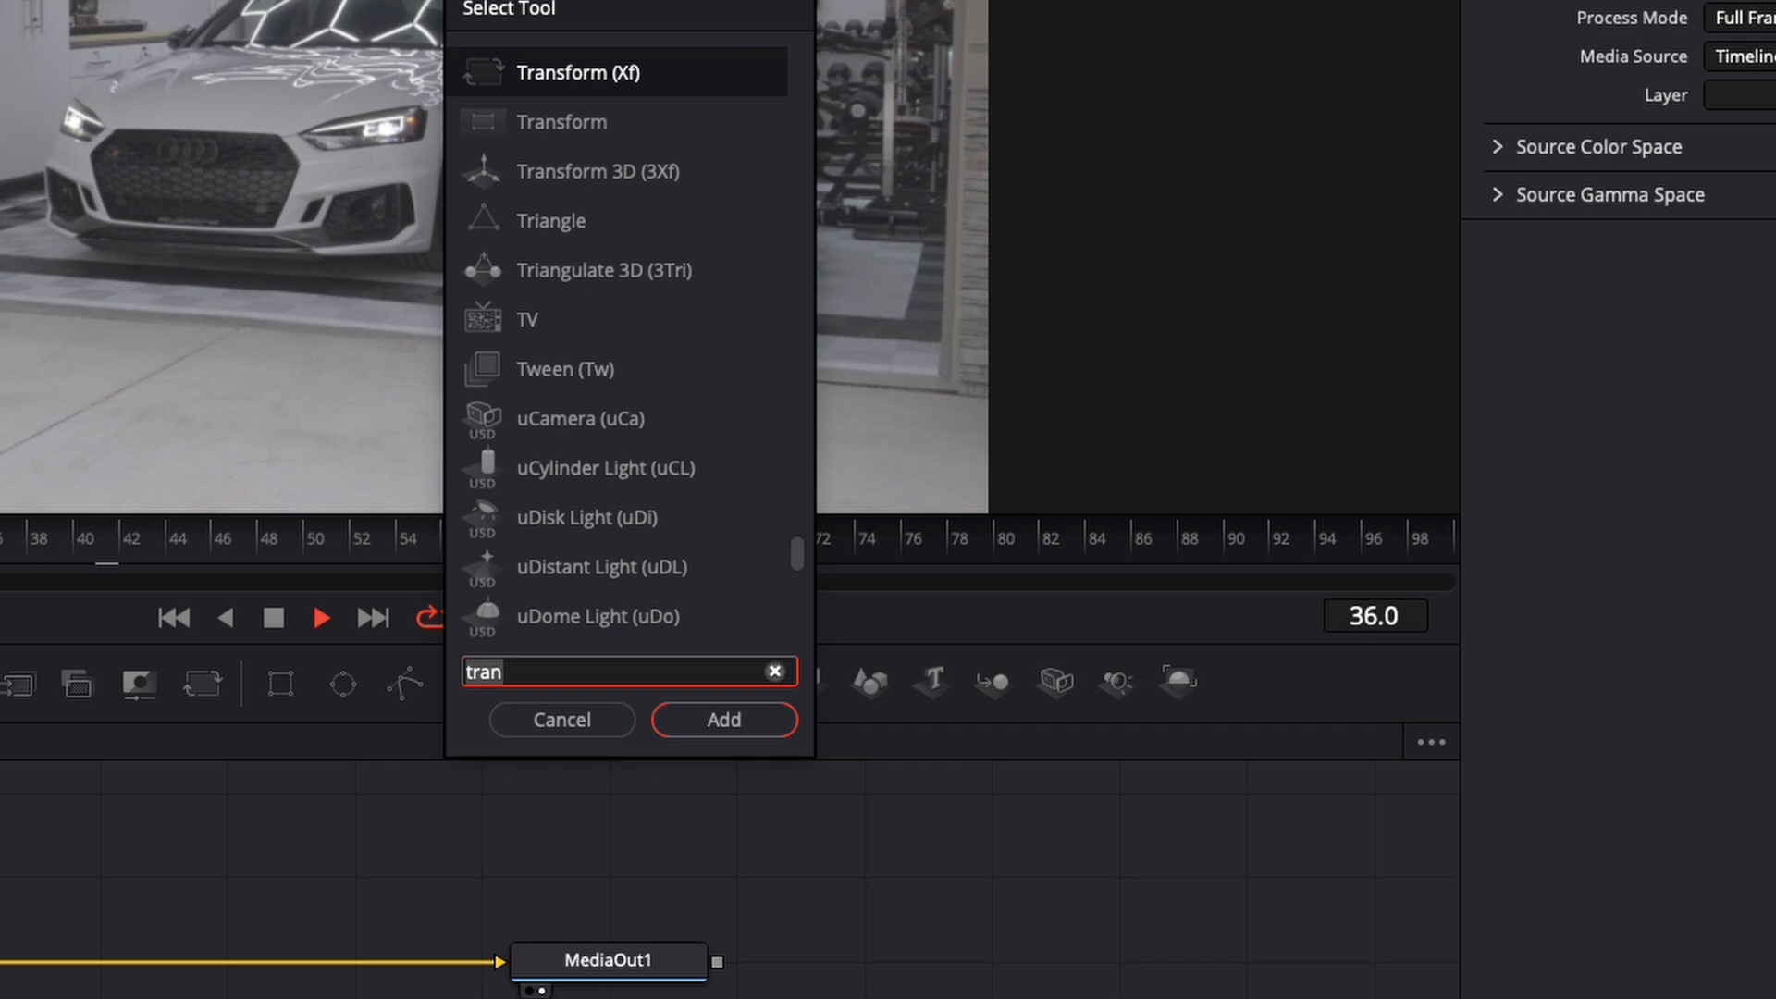
pyautogui.press('BackSpace')
pyautogui.press('BackSpace')
pyautogui.press('BackSpace')
pyautogui.press('BackSpace')
pyautogui.write('time')
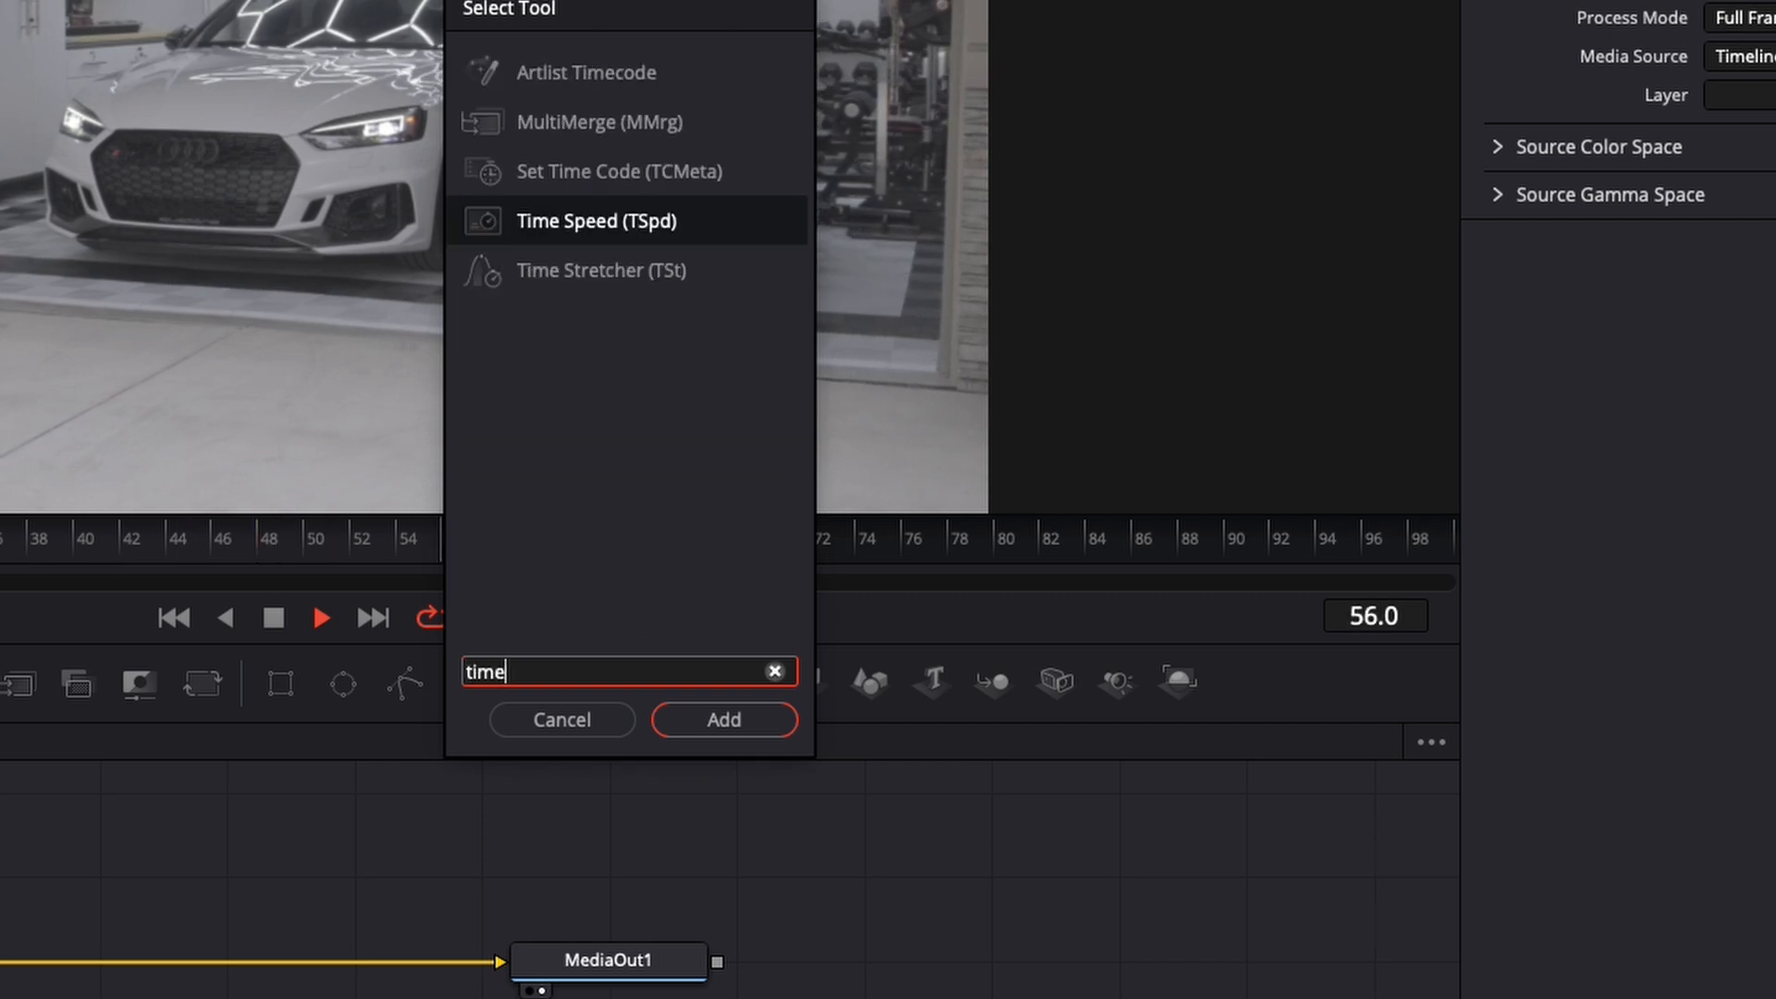
pyautogui.write('s')
pyautogui.press('Down')
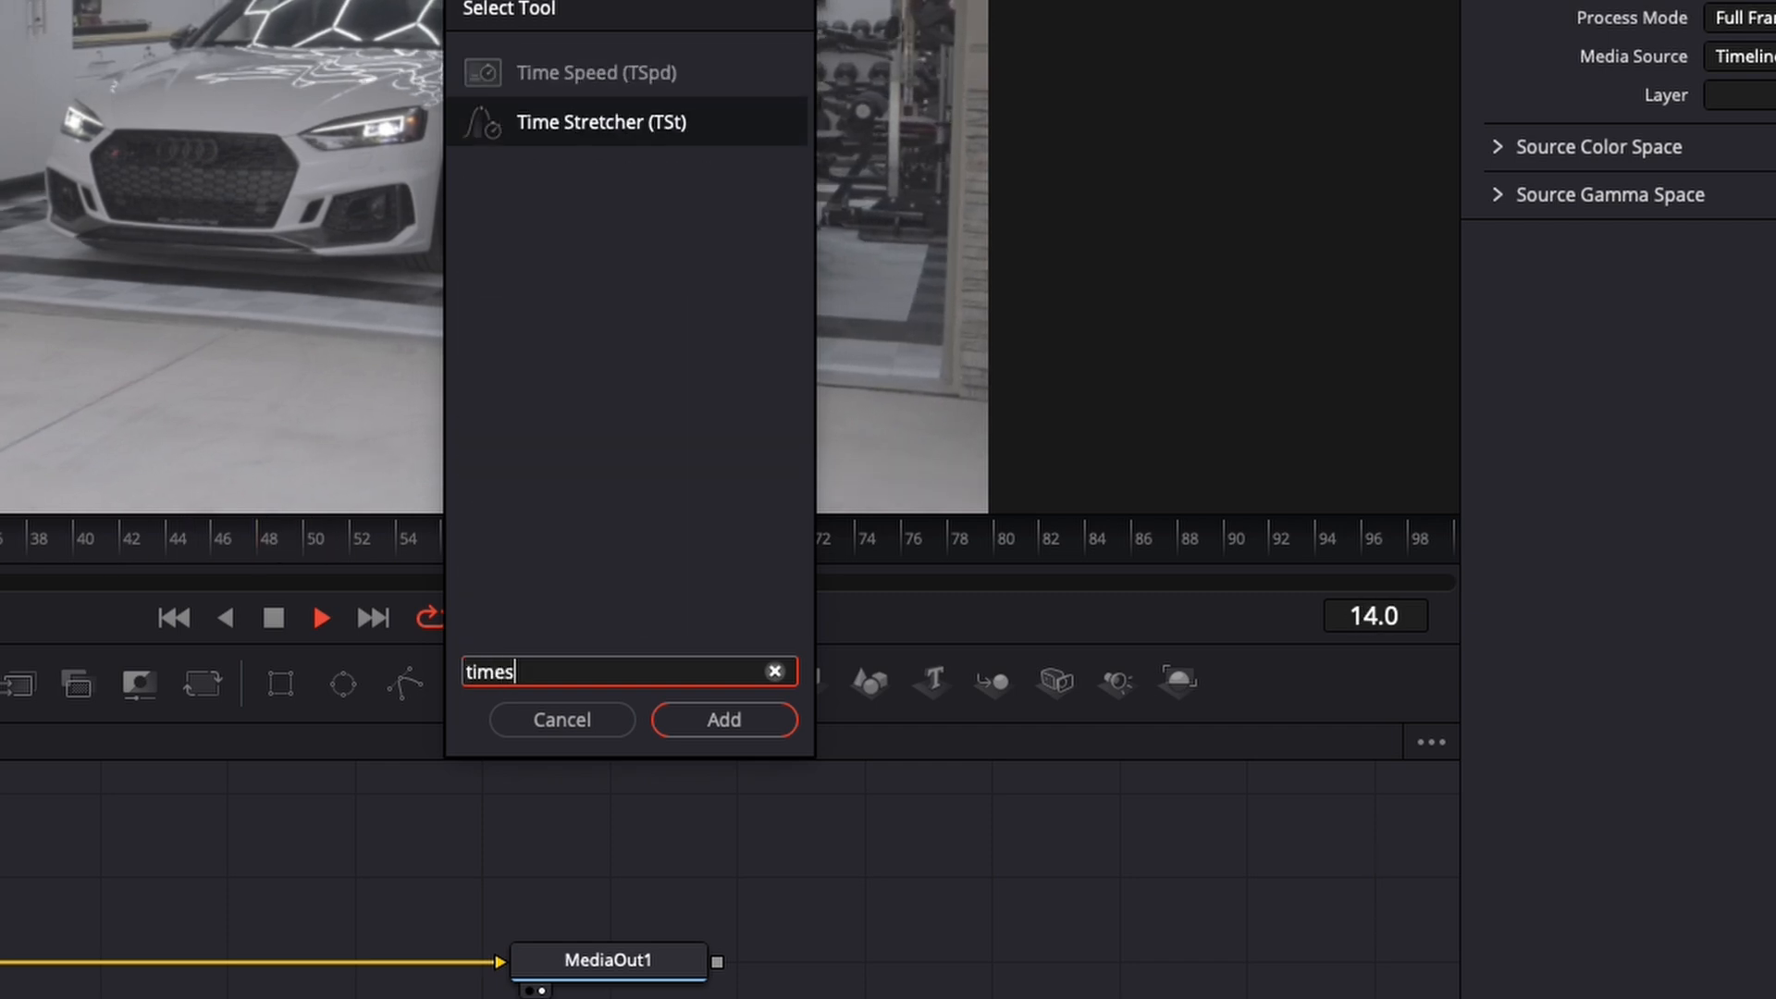
pyautogui.press('Return')
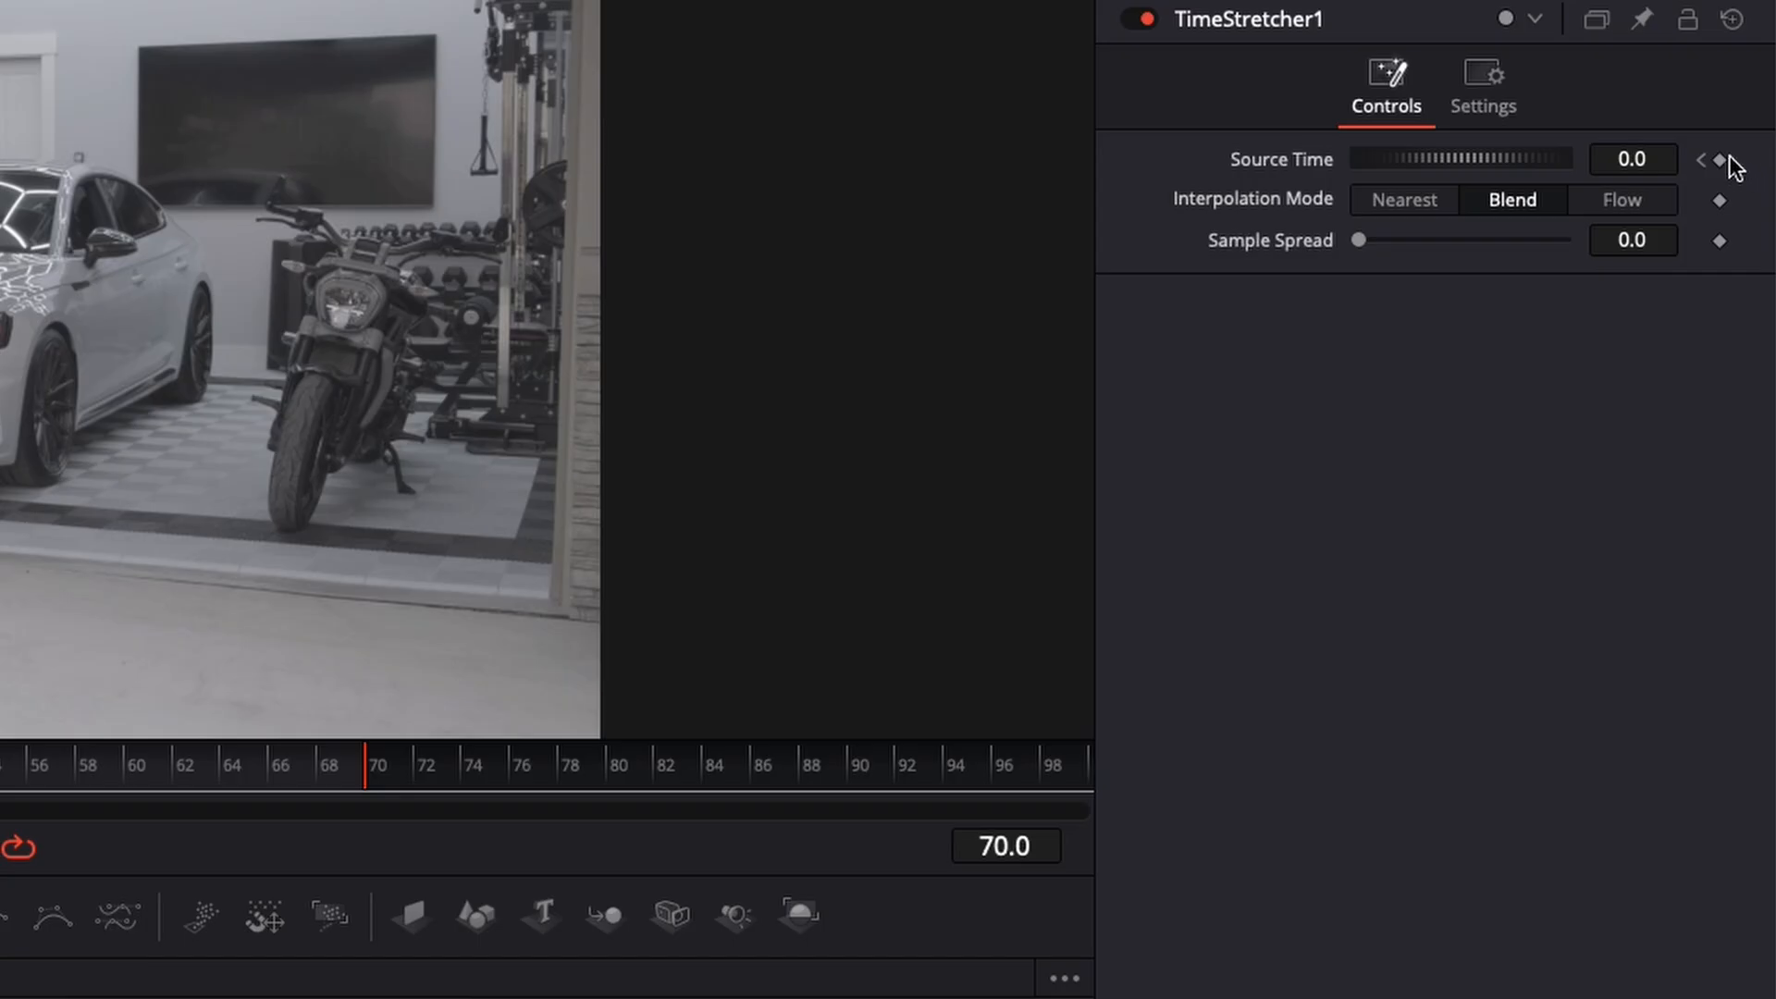
# Keyframe the Time Stretcher's Source Time at frame 70 with a value of 1063 and play back the speed-up.
pyautogui.click(1762, 106)
pyautogui.click(1643, 158)
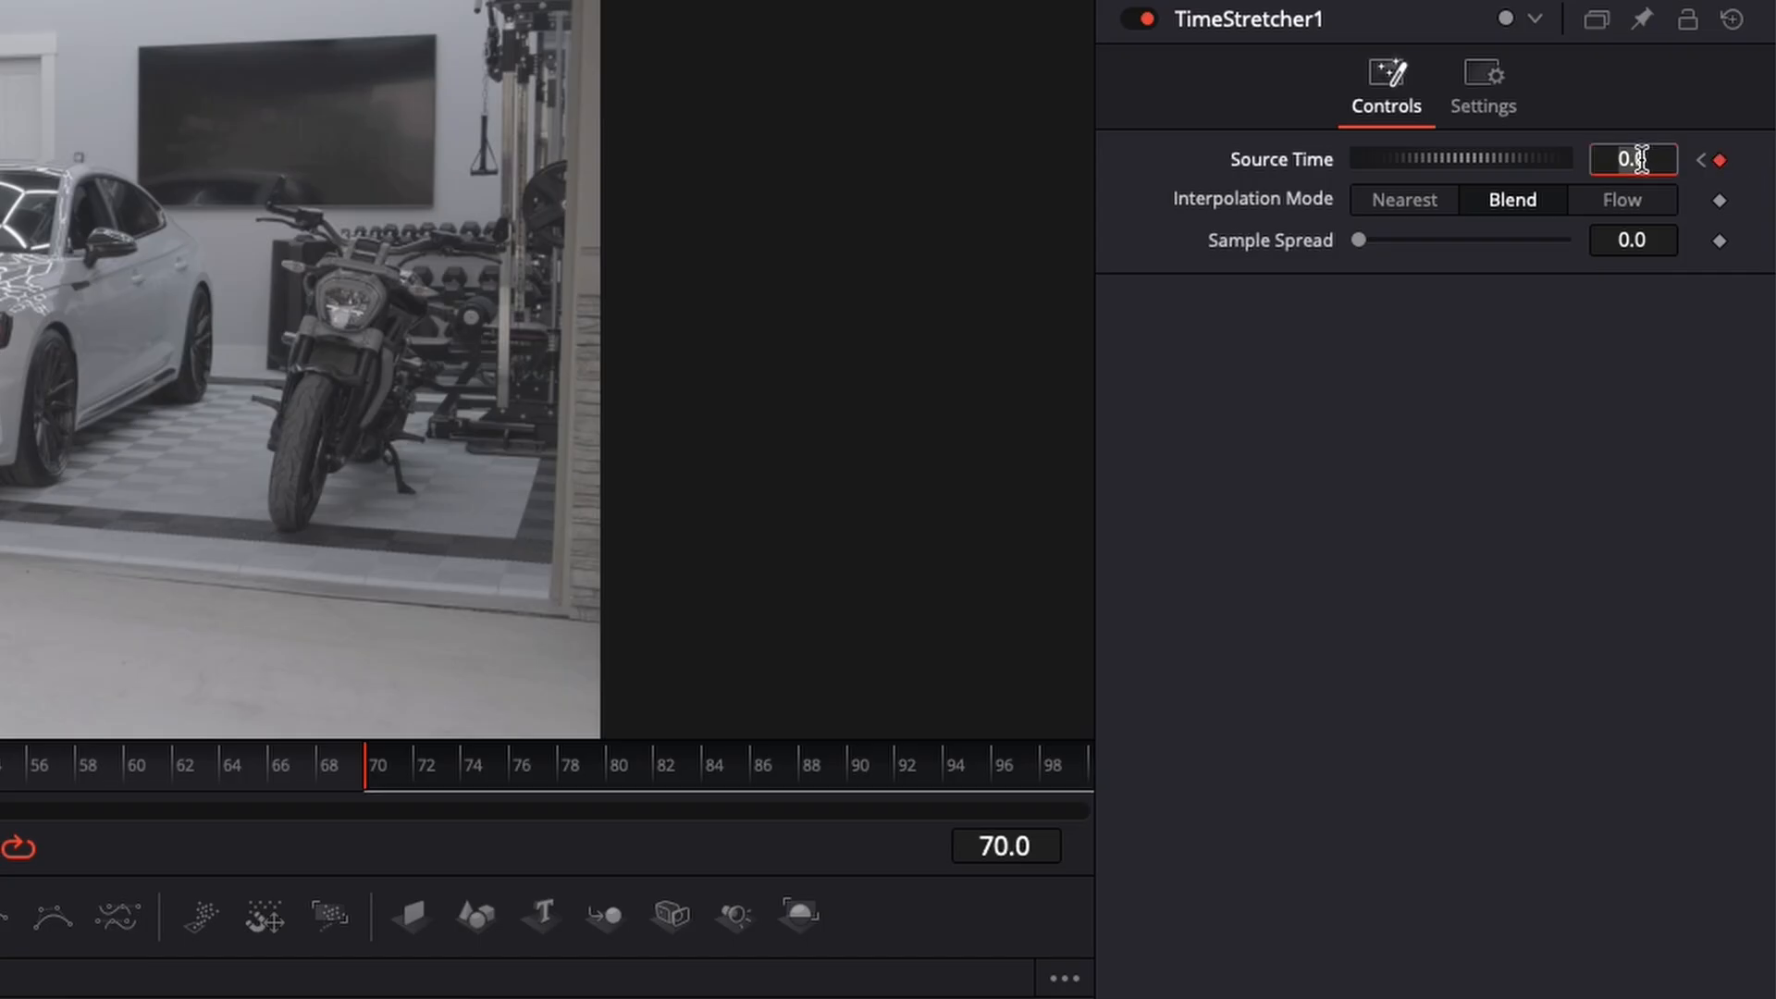
pyautogui.write('1063.0')
pyautogui.press('Return')
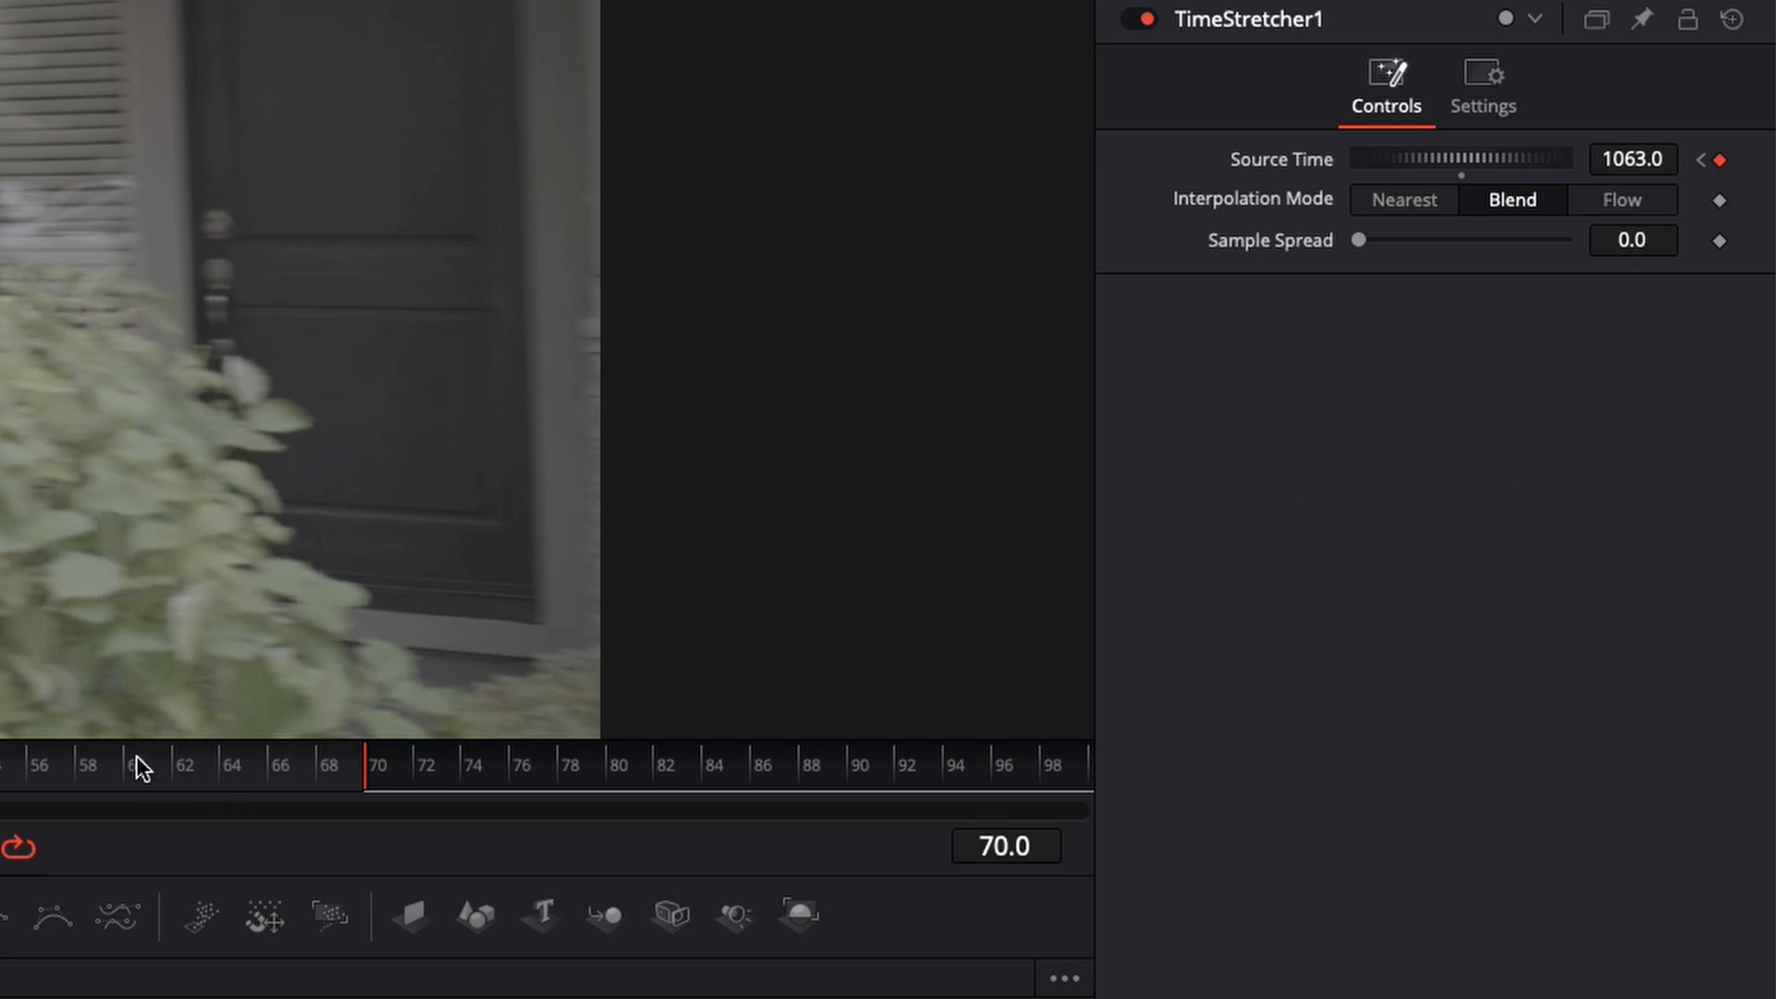
pyautogui.press('space')
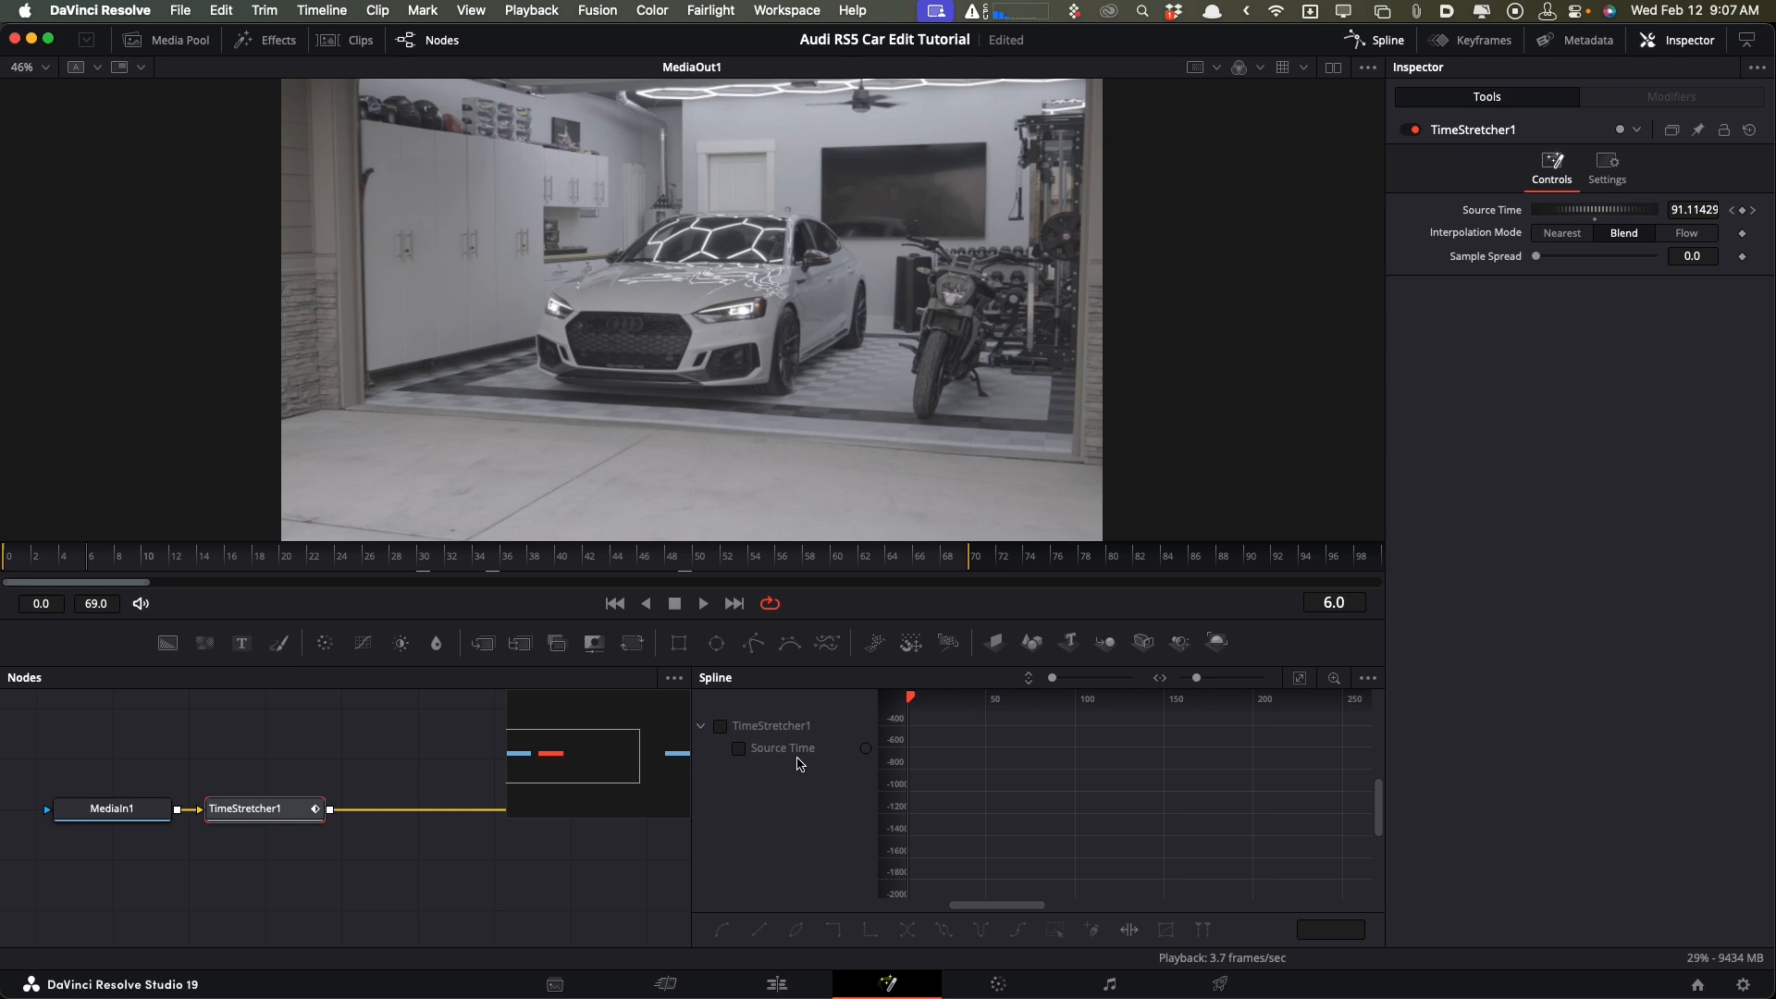
# Display the Source Time spline, flatten both of its keyframes into a smooth ease, and play back the clip from near its start.
pyautogui.click(720, 727)
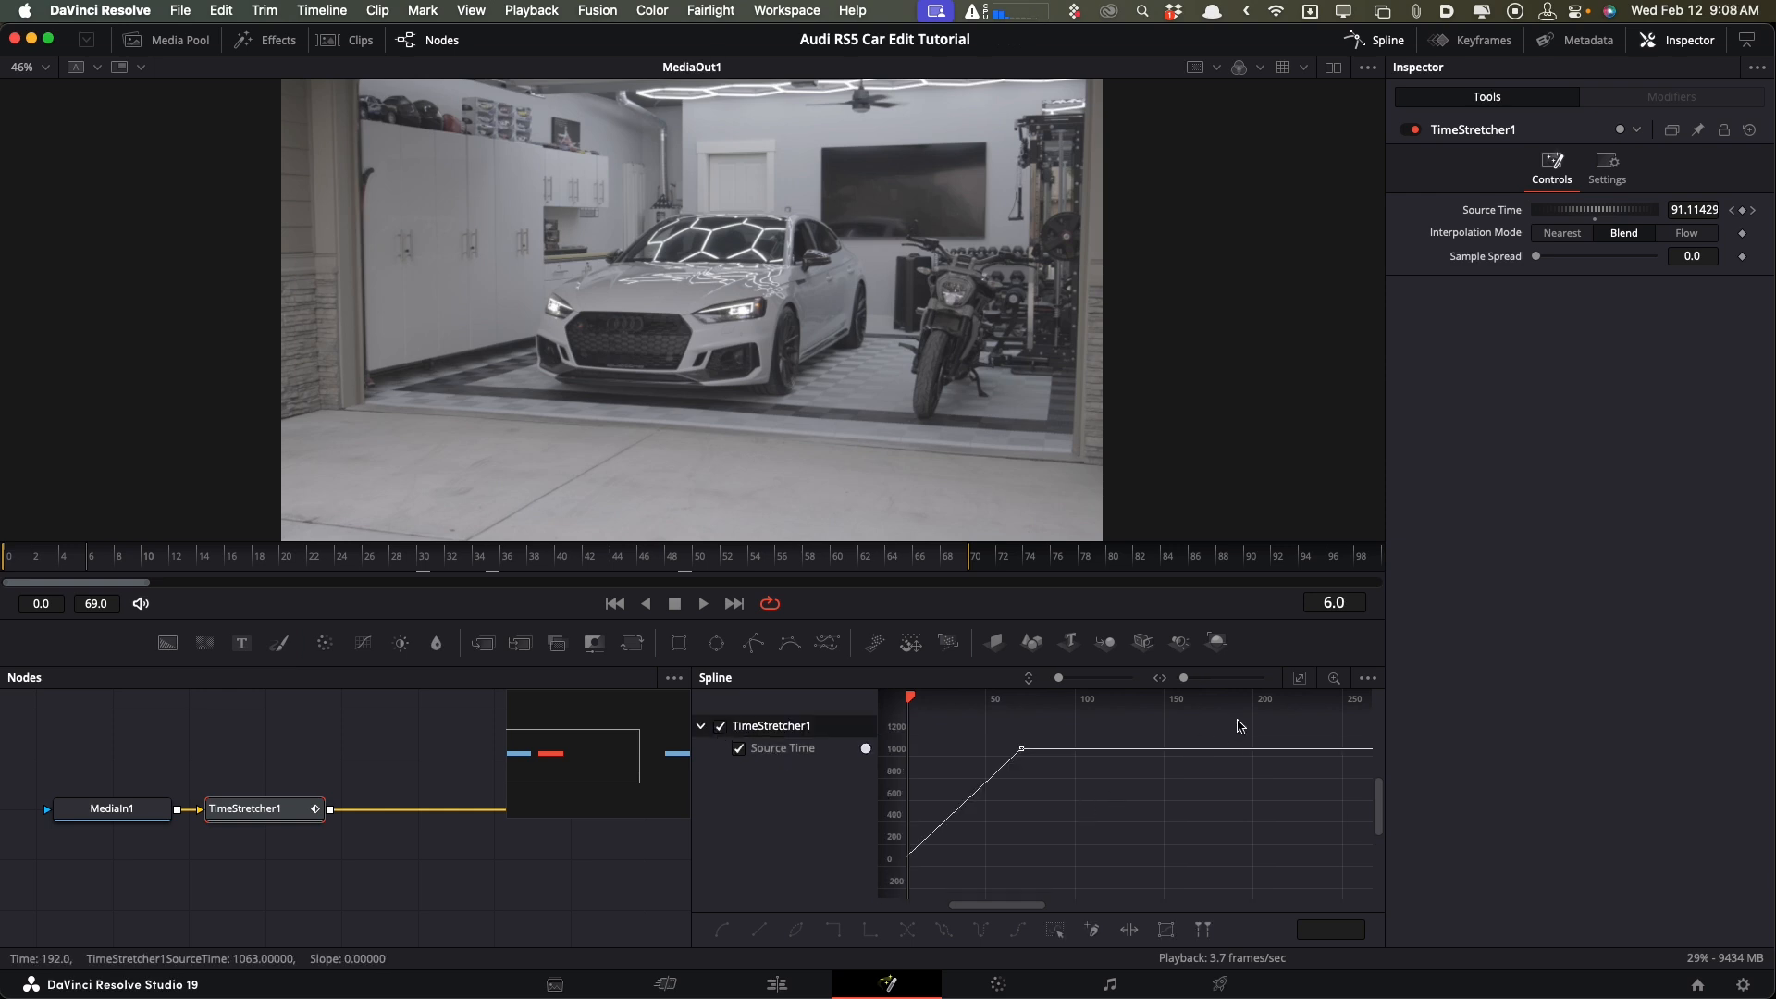
pyautogui.click(1300, 680)
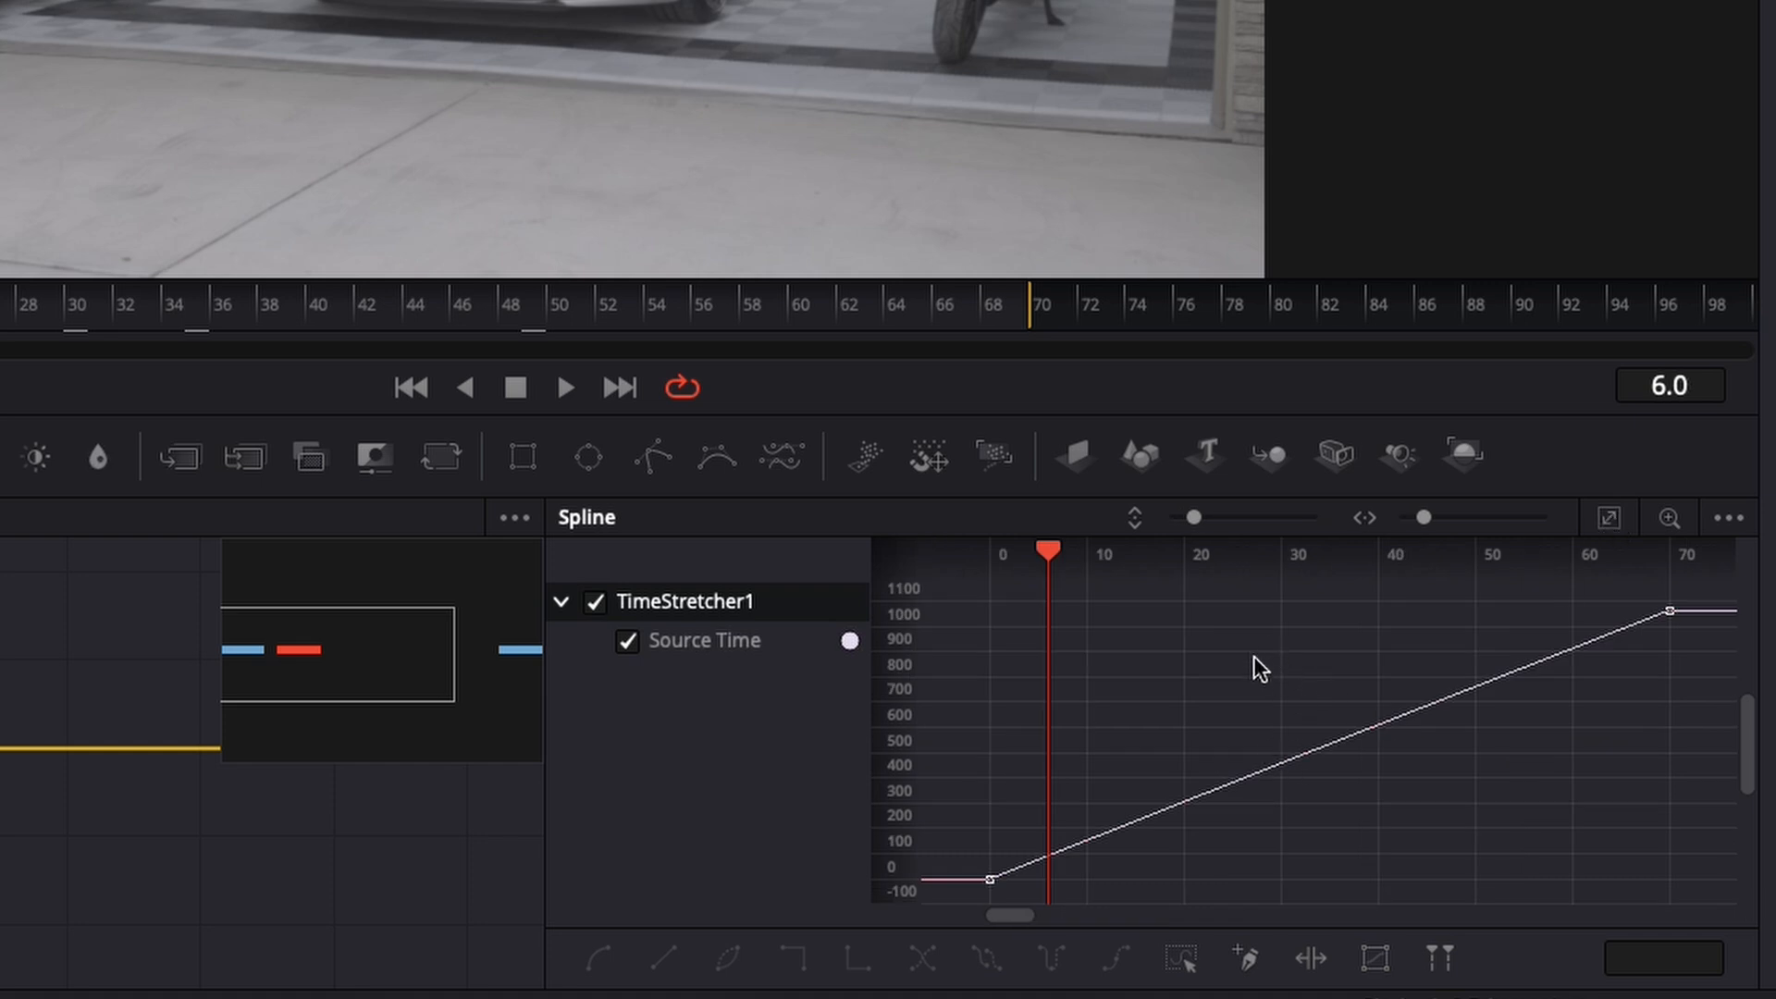
pyautogui.scroll(-5, 1203, 665)
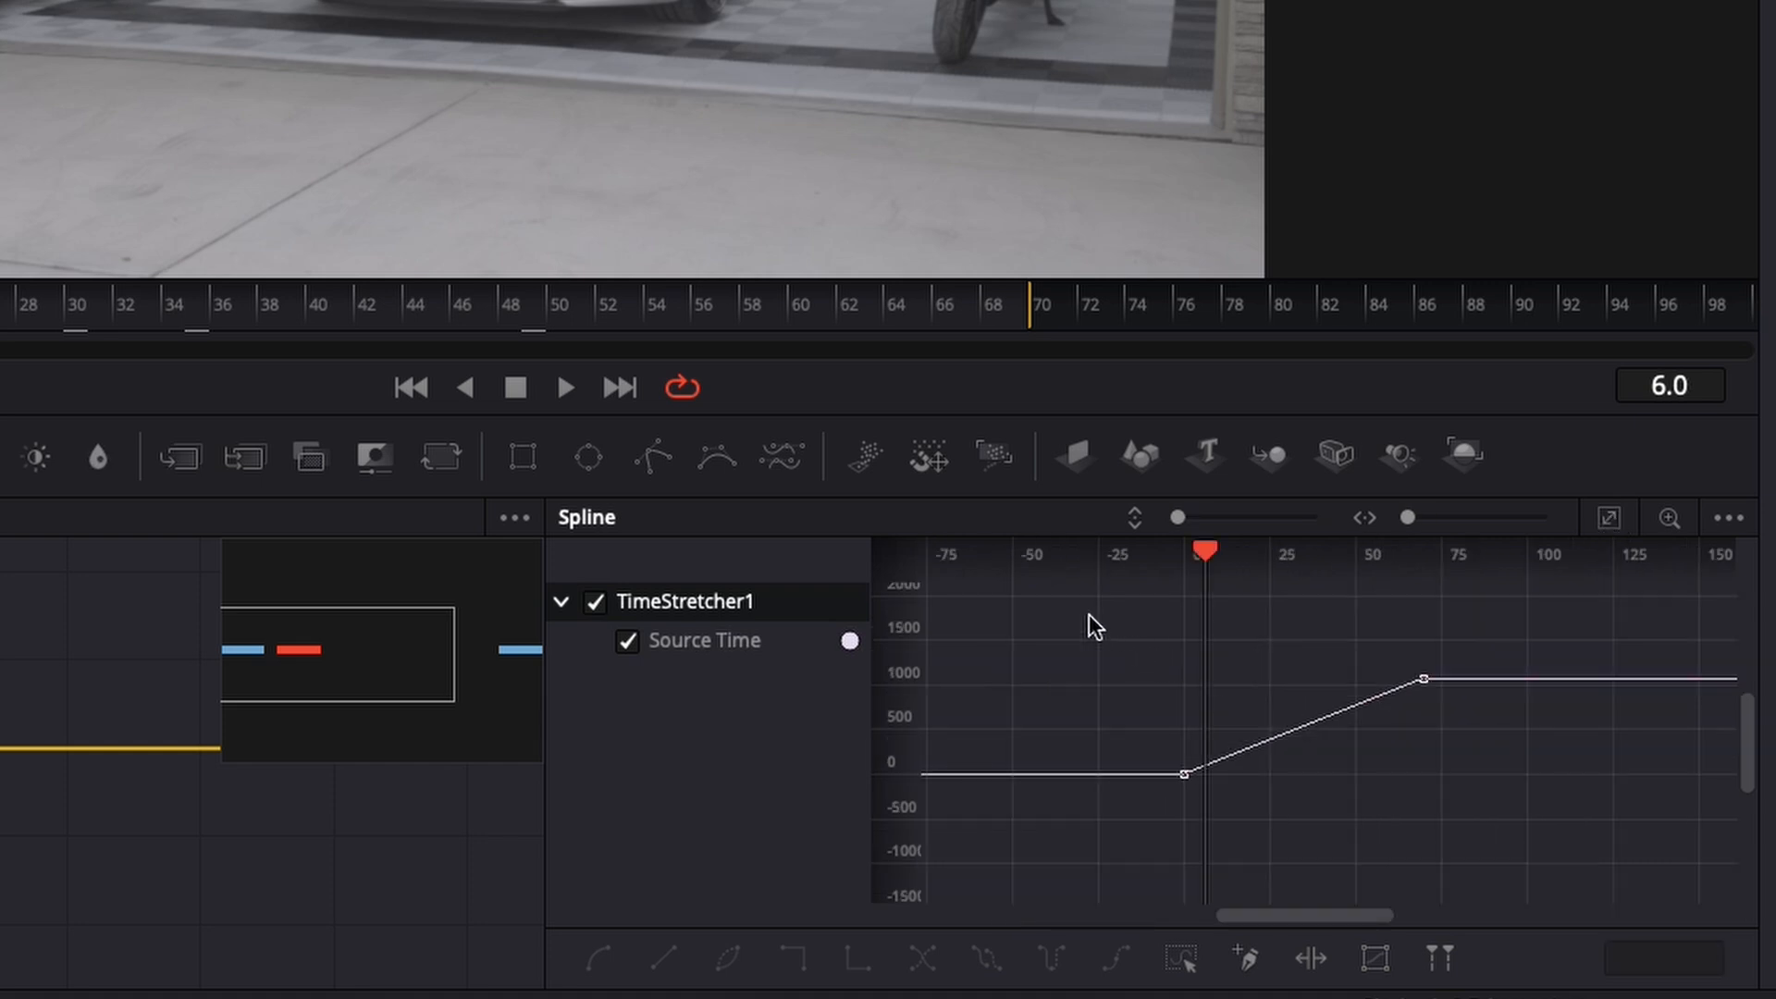
pyautogui.moveTo(1066, 607); pyautogui.dragTo(1484, 824)
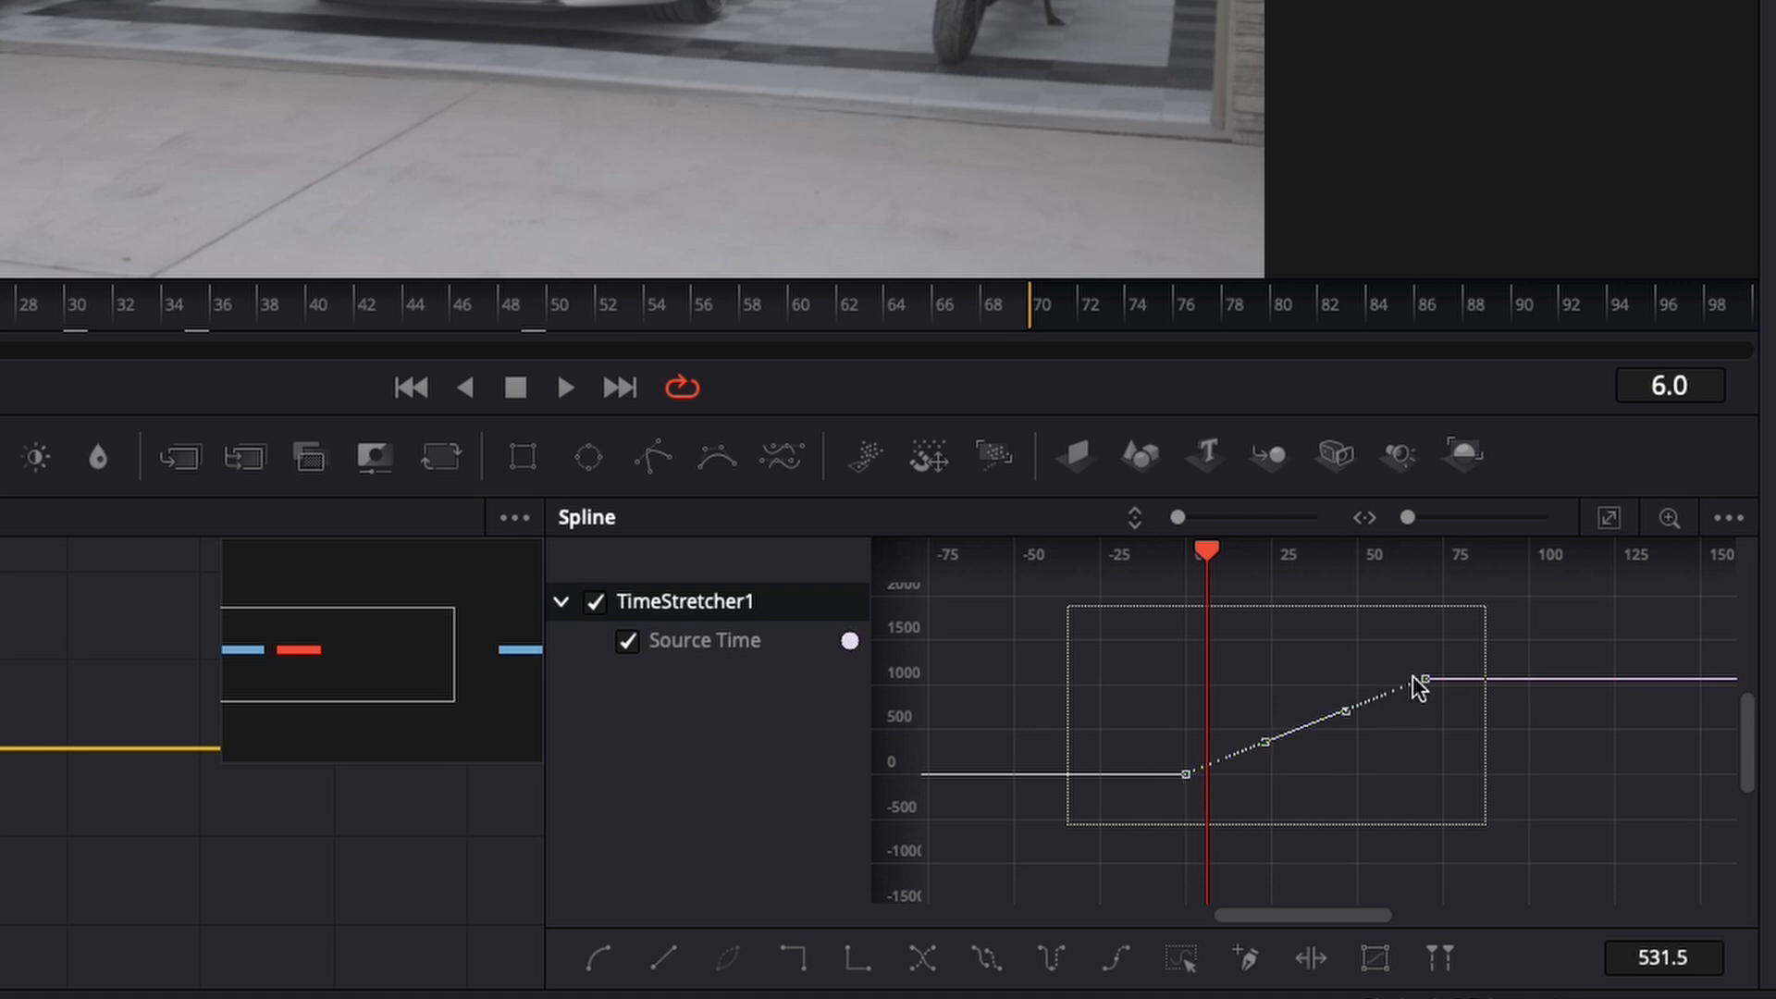
pyautogui.press('f')
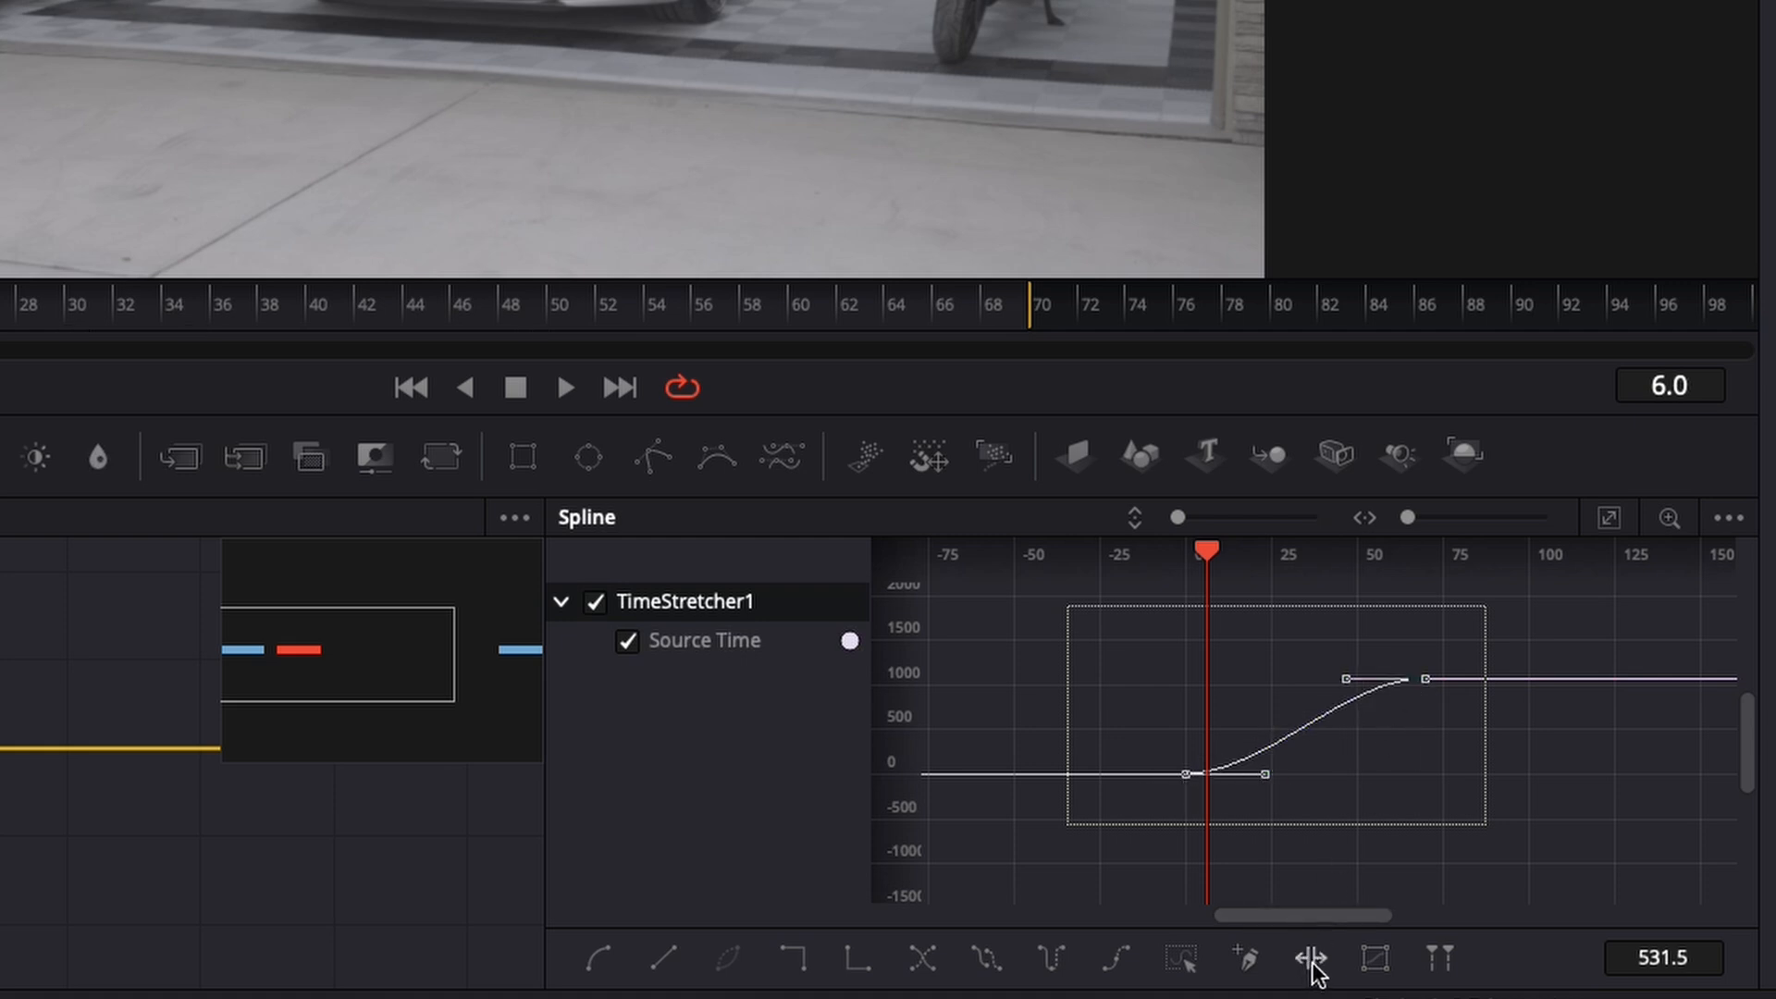
pyautogui.moveTo(1207, 553); pyautogui.dragTo(1177, 552)
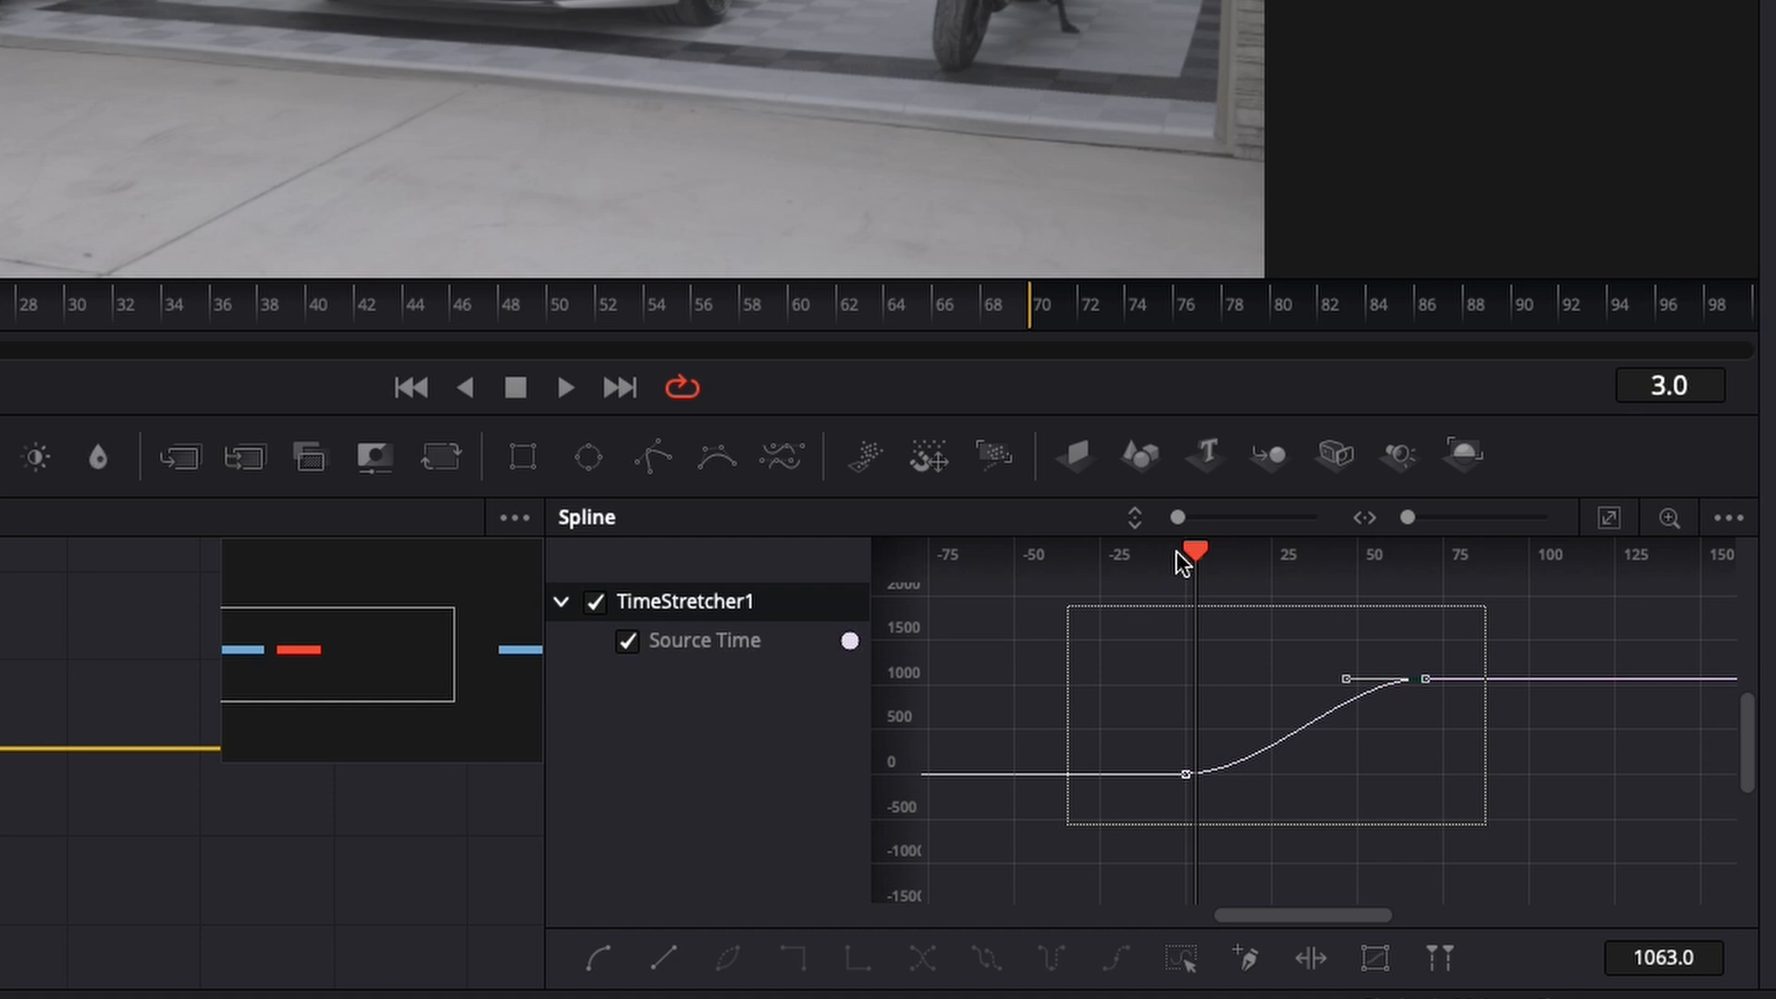
pyautogui.press('space')
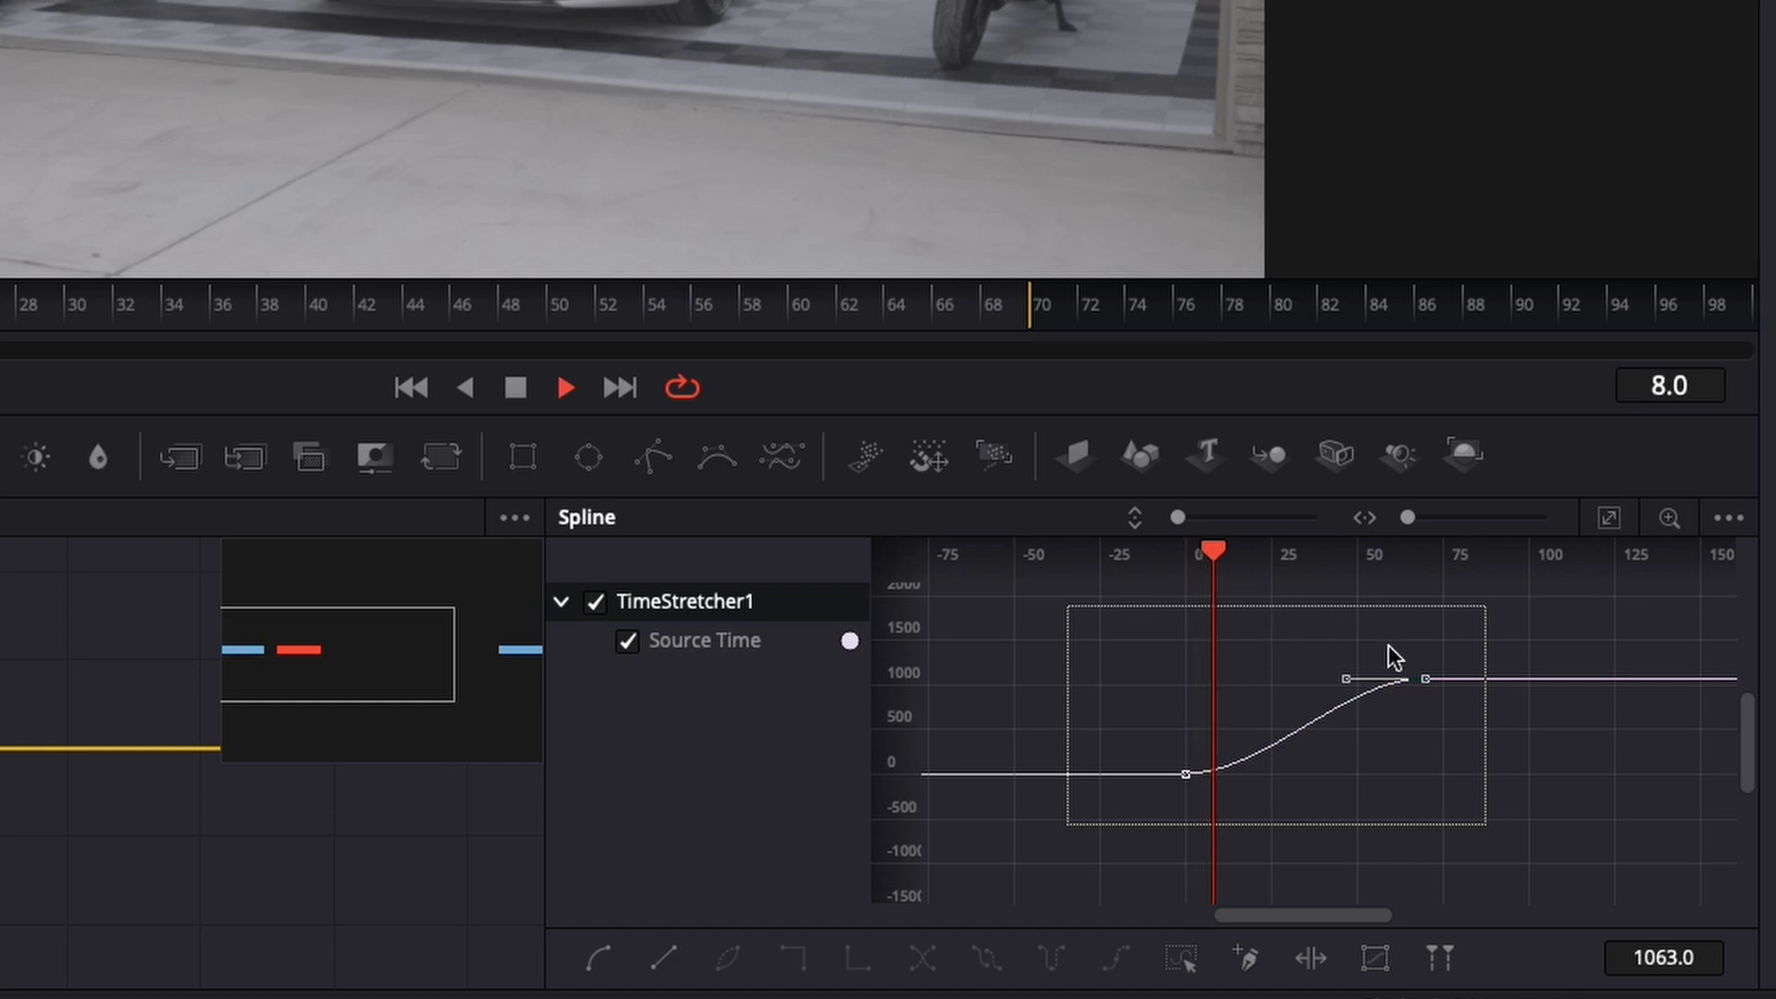
pyautogui.click(1260, 653)
pyautogui.press('space')
# Reshape the Source Time curve with the first handle up and the last handle down for fast ends and a slow middle, and check playback.
pyautogui.click(1254, 774)
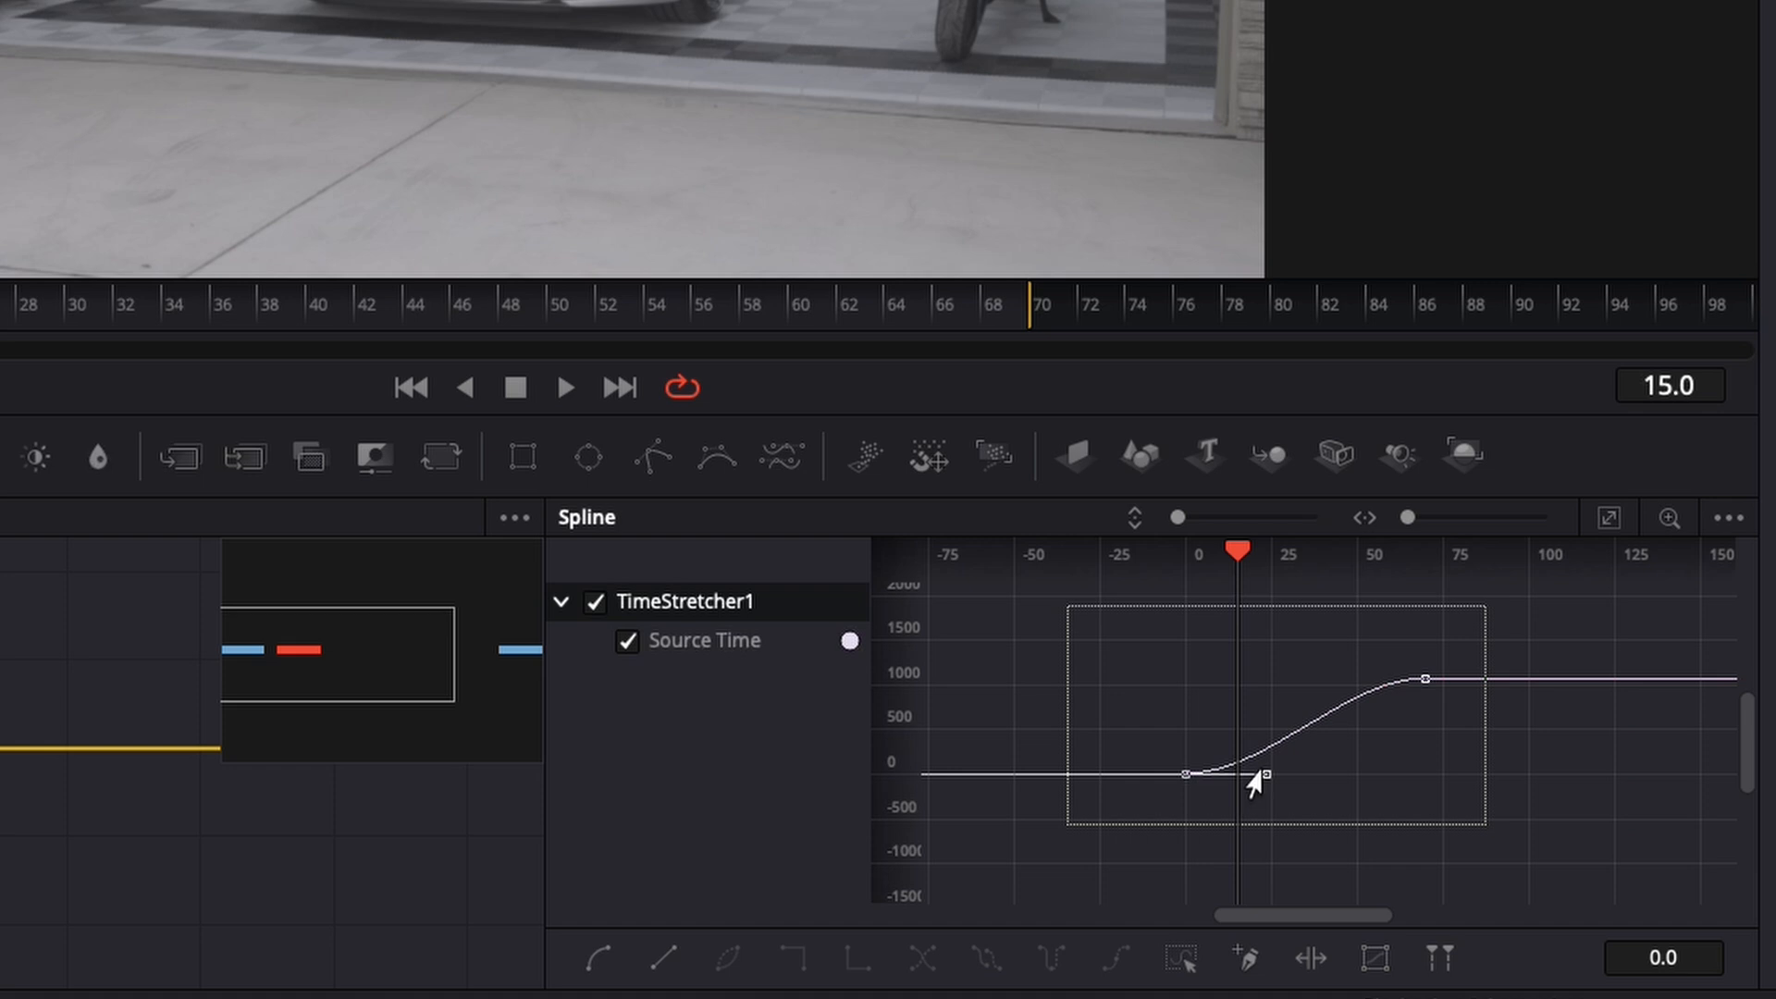
pyautogui.moveTo(1256, 775); pyautogui.dragTo(1173, 717)
pyautogui.moveTo(1418, 684); pyautogui.dragTo(1427, 764)
pyautogui.press('space')
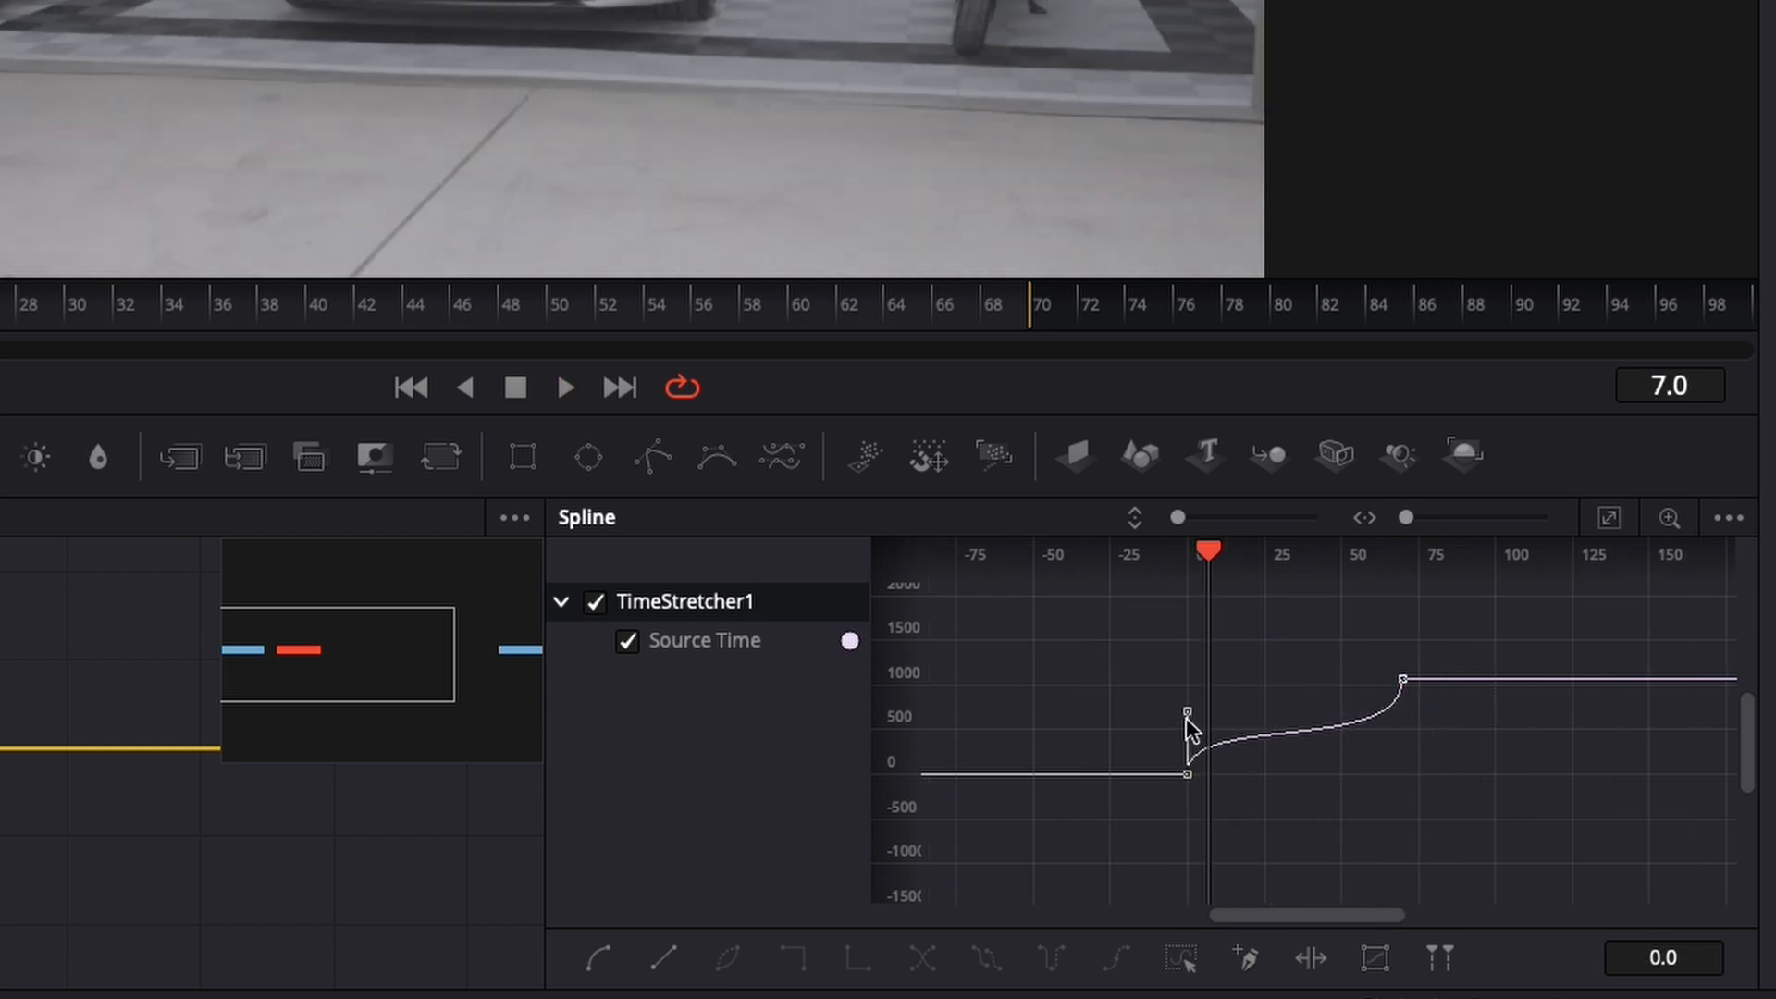
# Lengthen the vertical handles of both Source Time keyframes to intensify the ramp, and play the clip from its start on the Edit page.
pyautogui.moveTo(1180, 720); pyautogui.dragTo(1181, 665)
pyautogui.click(1401, 680)
pyautogui.moveTo(1398, 696); pyautogui.dragTo(1388, 783)
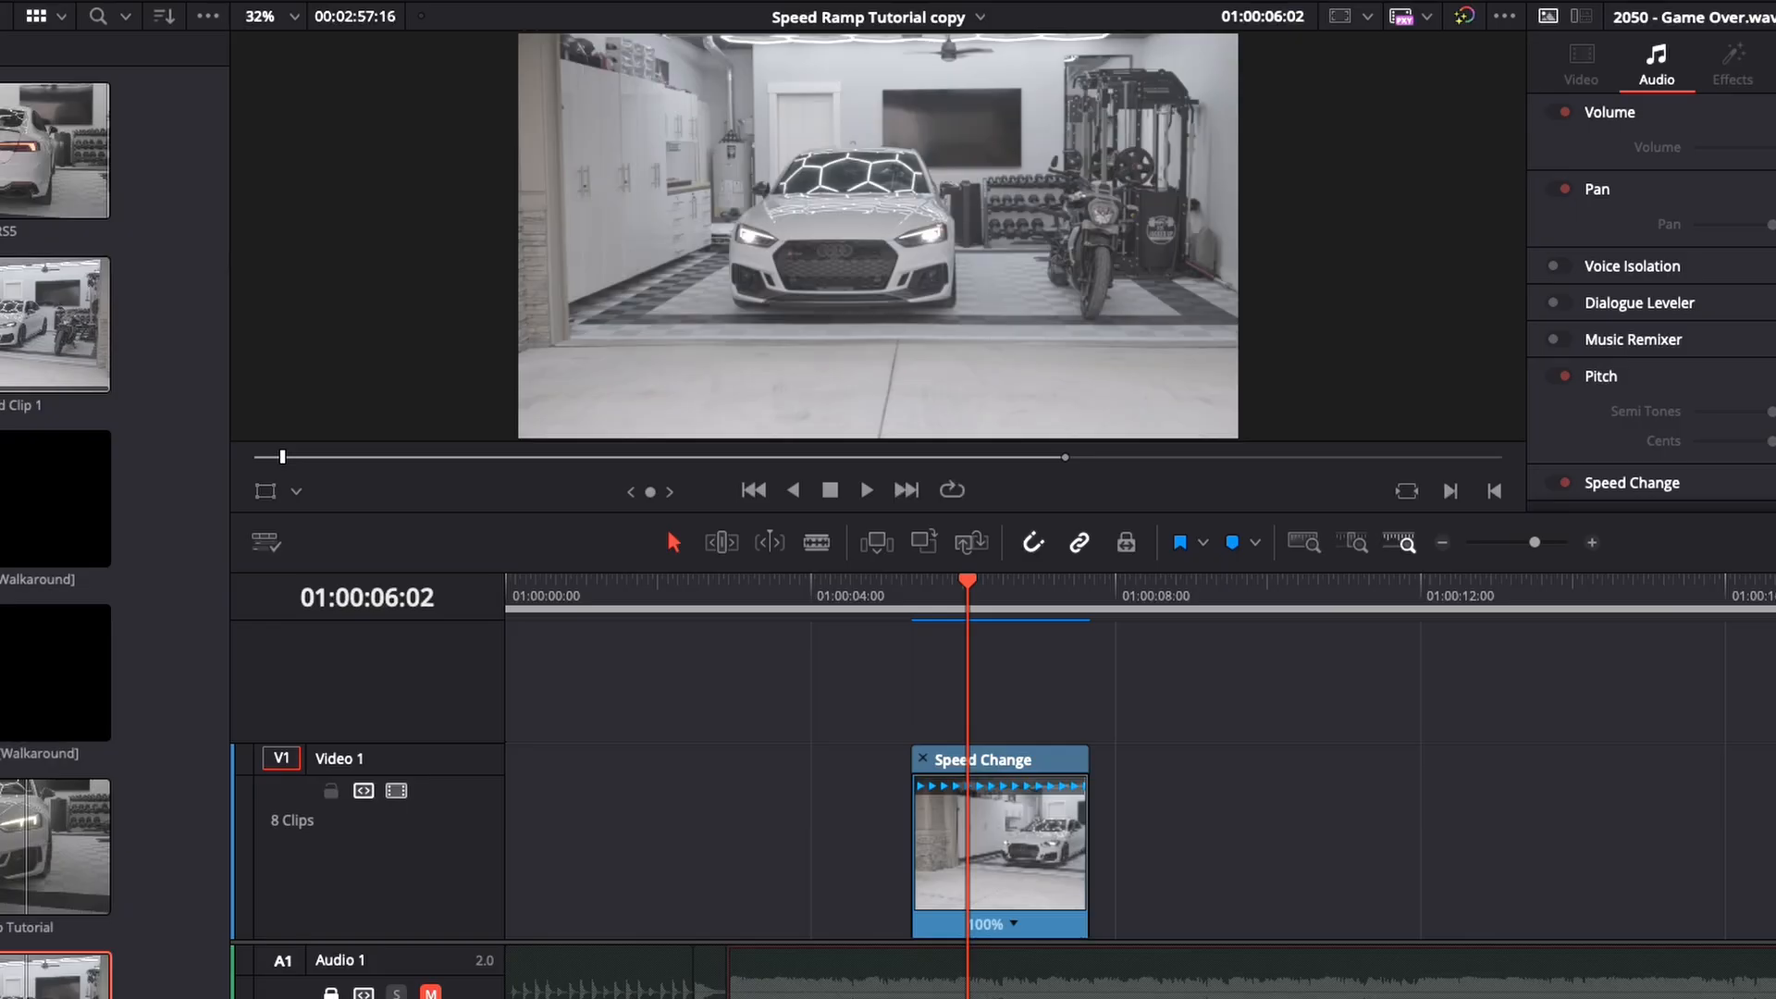
pyautogui.click(903, 592)
pyautogui.press('space')
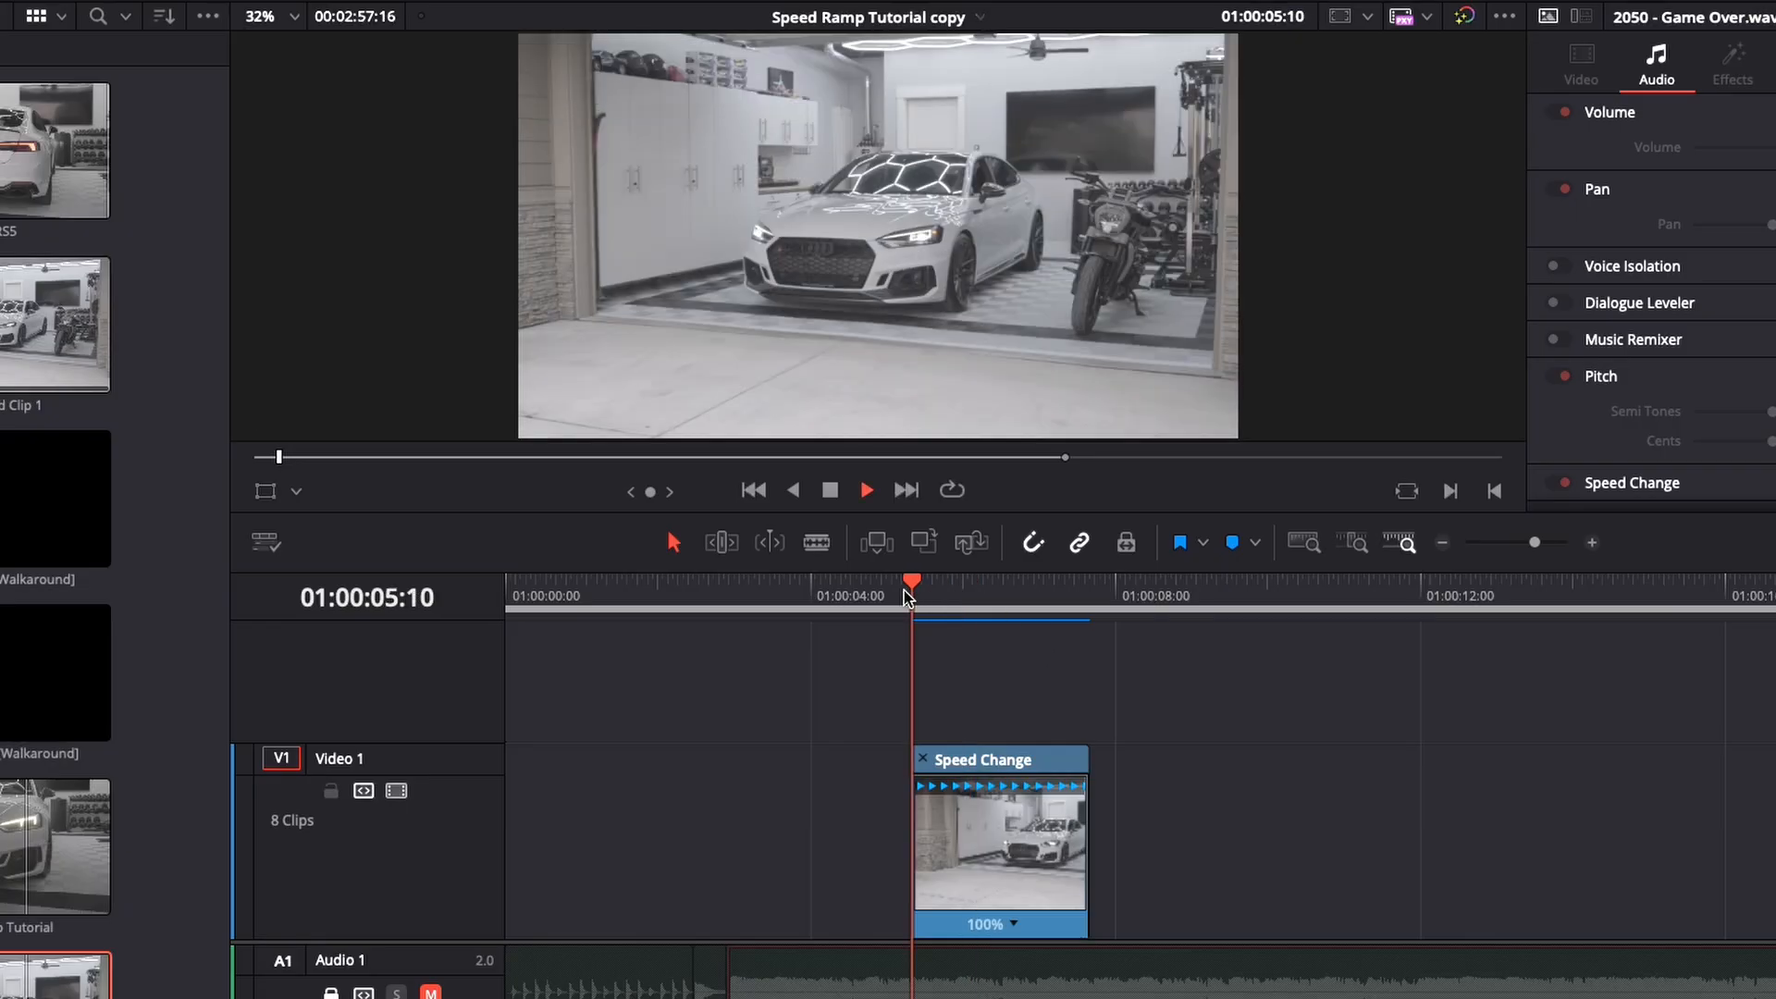